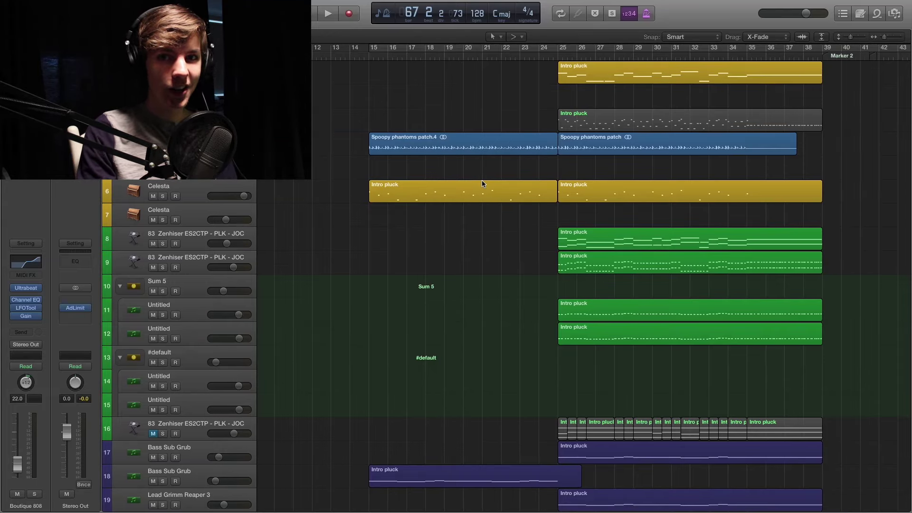
Place the playhead at bar 15 and scroll through the intro tracks to review the arrangement.
left_click(369, 58)
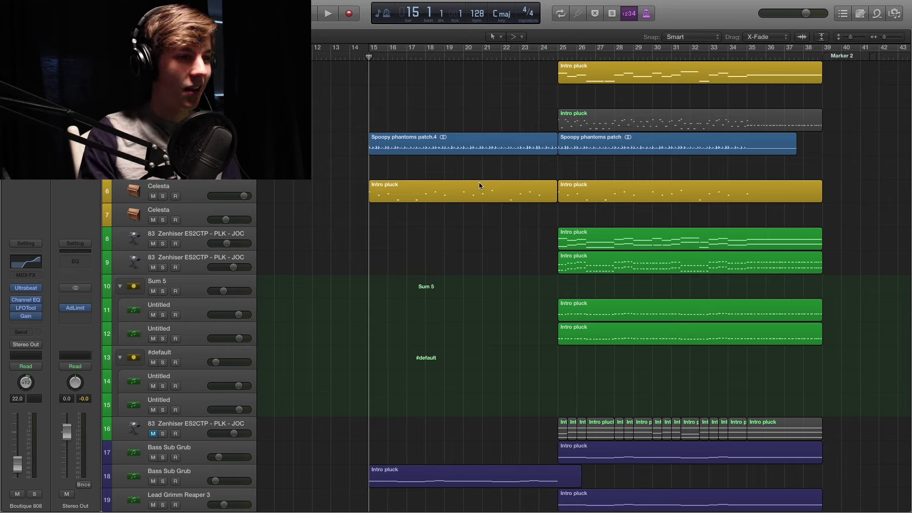
scroll(461, 252, "down", 15)
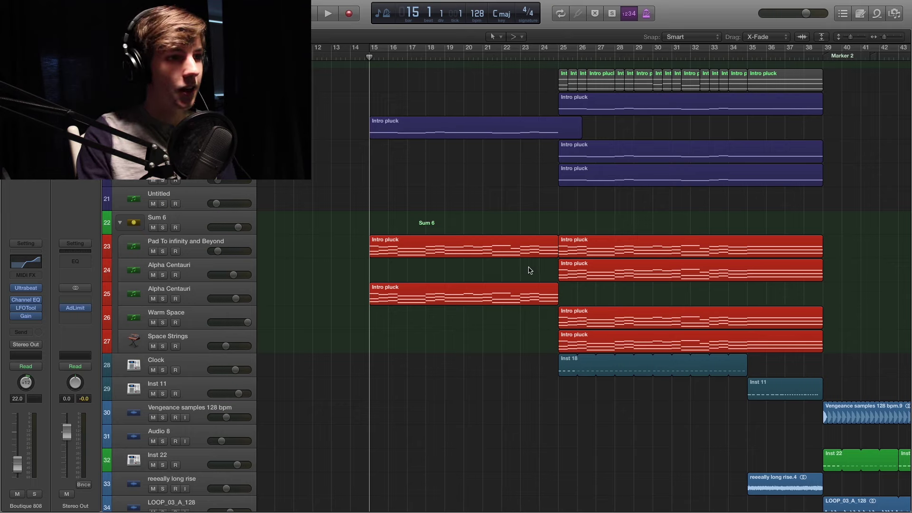
scroll(529, 271, "down", 6)
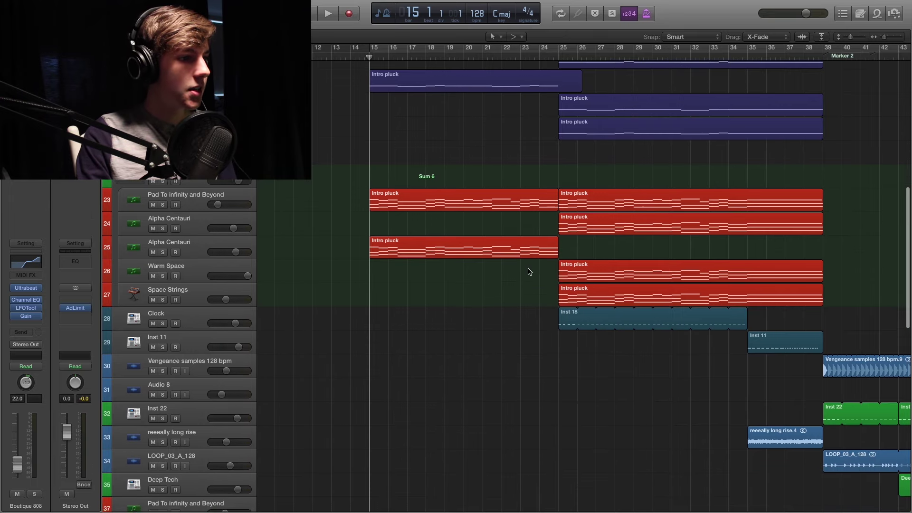
scroll(530, 272, "up", 18)
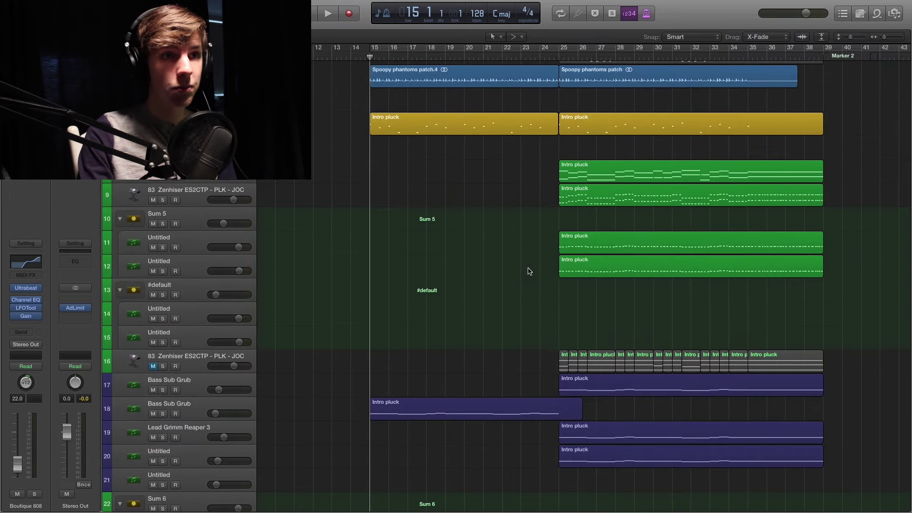
scroll(530, 271, "up", 3)
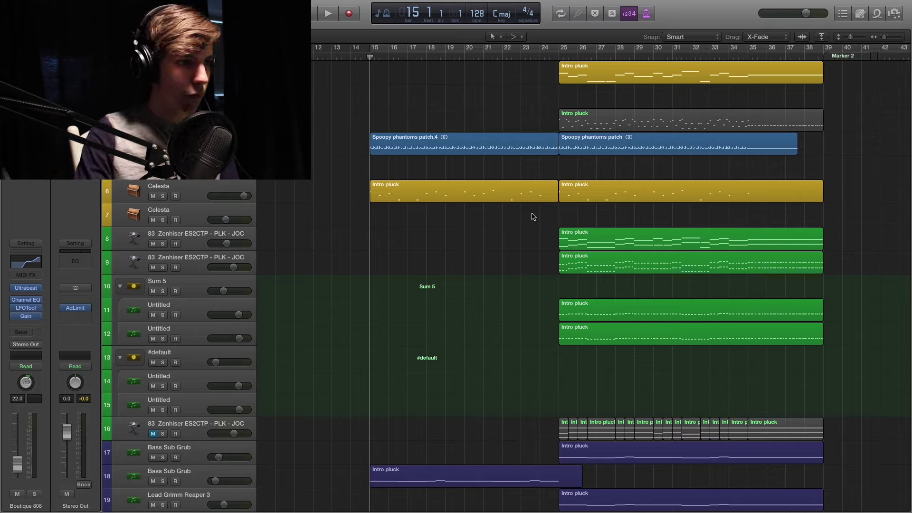
scroll(527, 217, "right", 2)
scroll(512, 215, "left", 4)
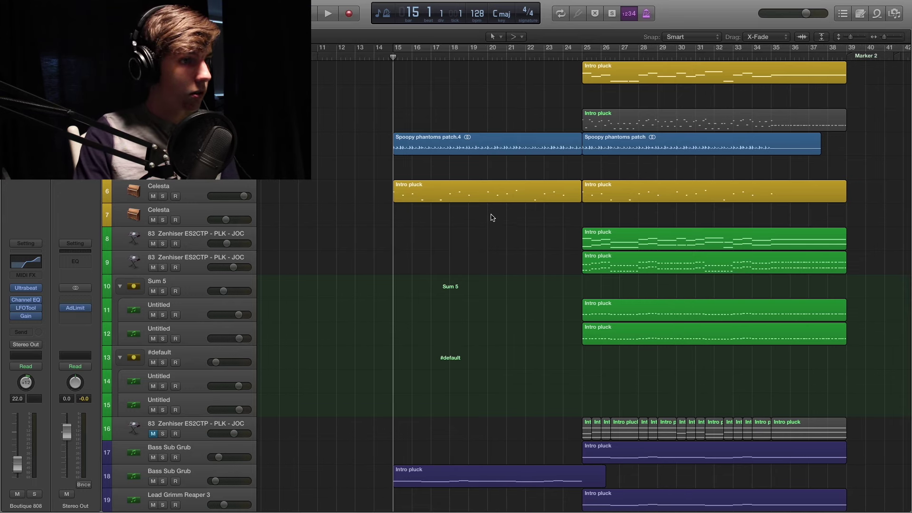
Solo the Celesta track and play it from bar 15, zoomed in.
scroll(485, 216, "down", 10)
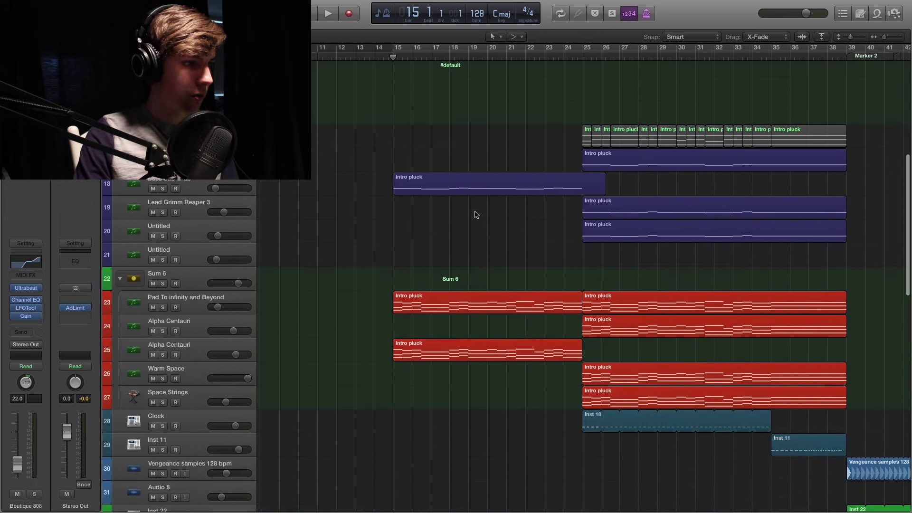
scroll(475, 215, "up", 10)
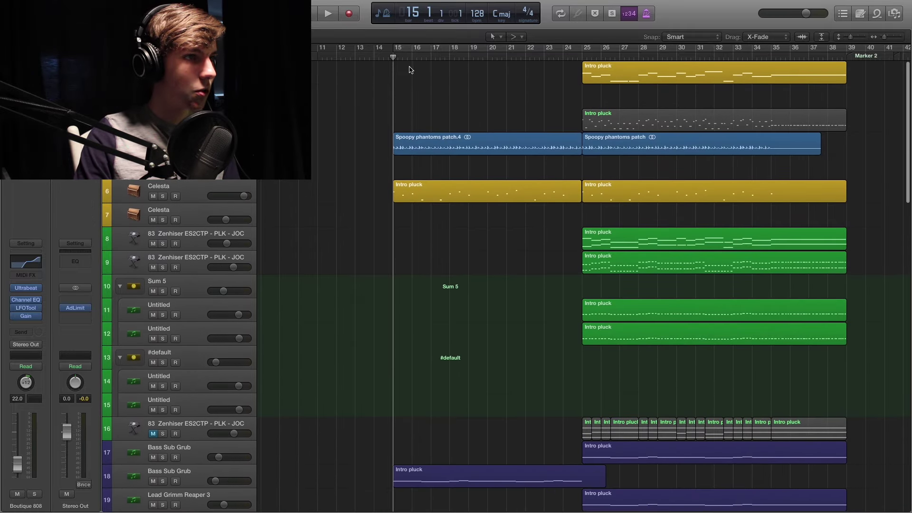
left_click_drag(394, 59, 397, 58)
key("comma")
left_click(192, 192)
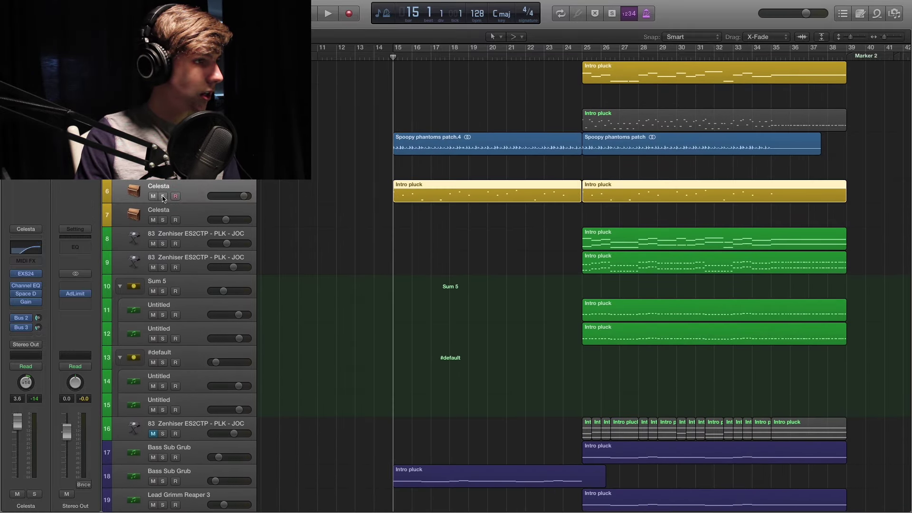
left_click(163, 197)
left_click(399, 238)
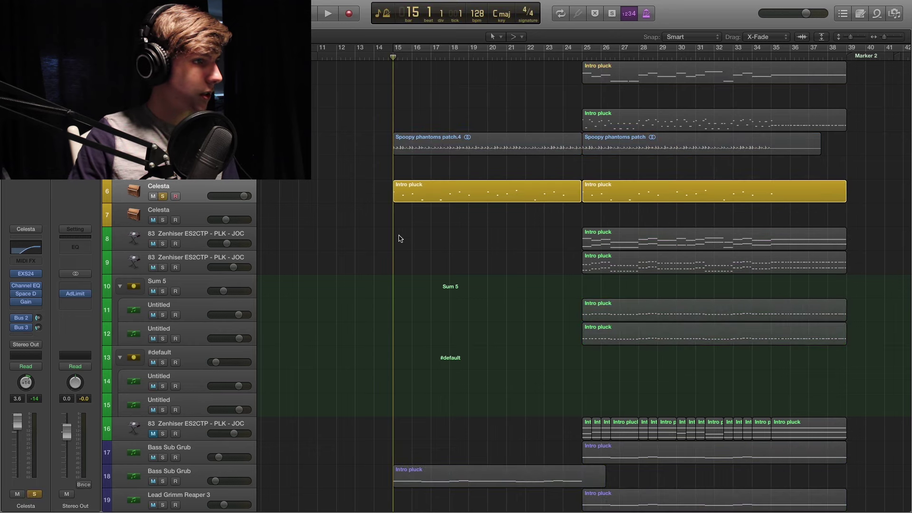
key("super+Right")
key("space")
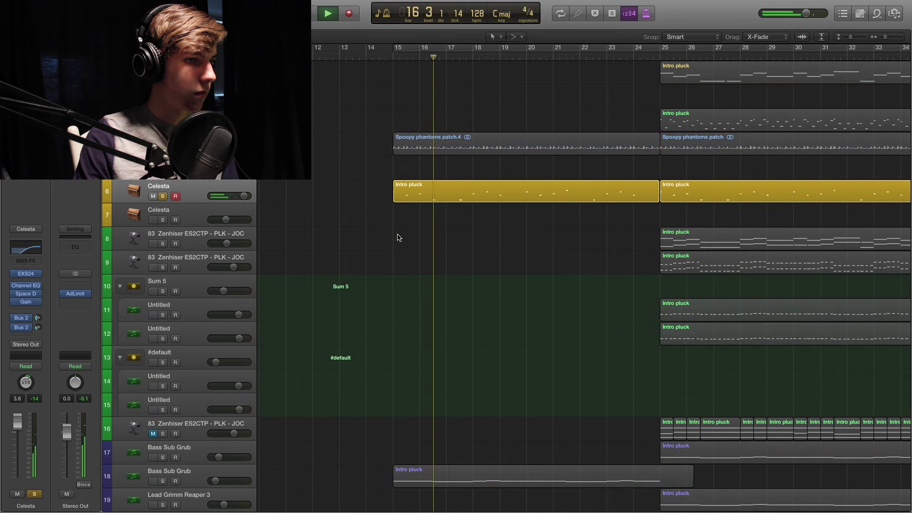
key("space")
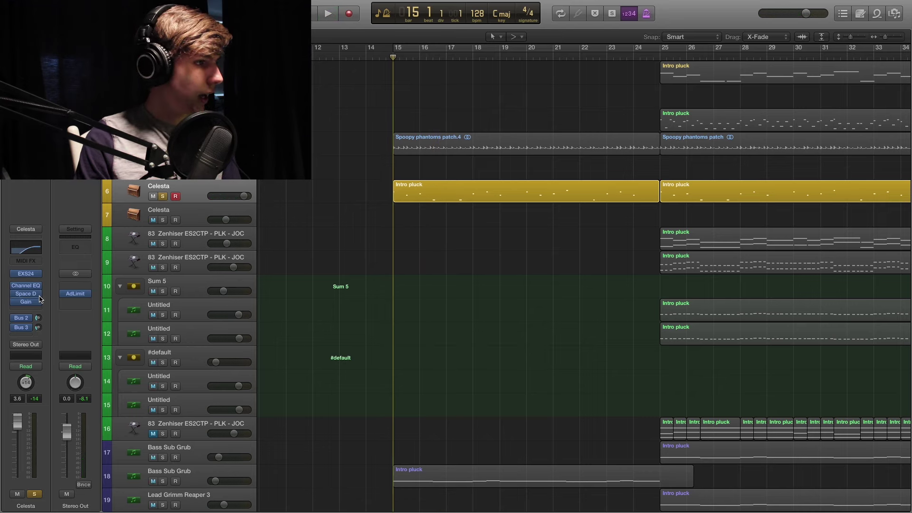
Check the Celesta Channel EQ plugin, close it, and resume playback from bar 15.
left_click(27, 249)
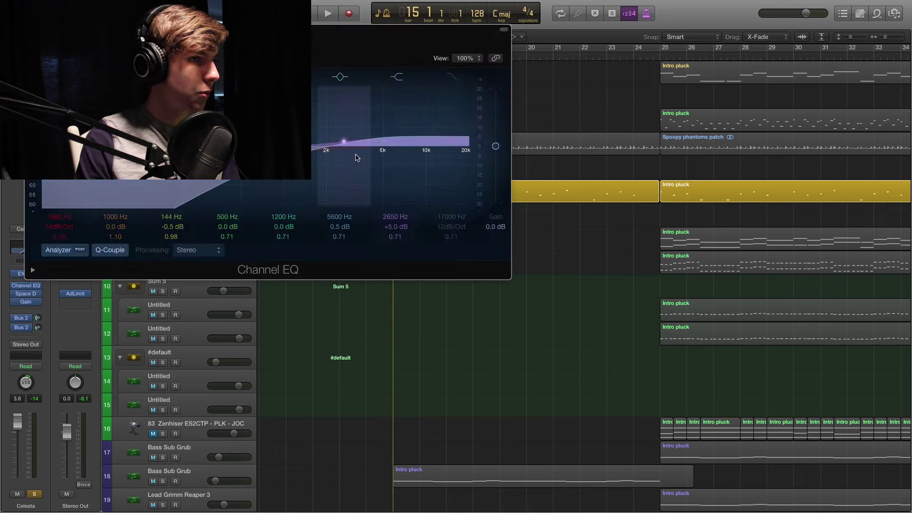
key("super+w")
key("space")
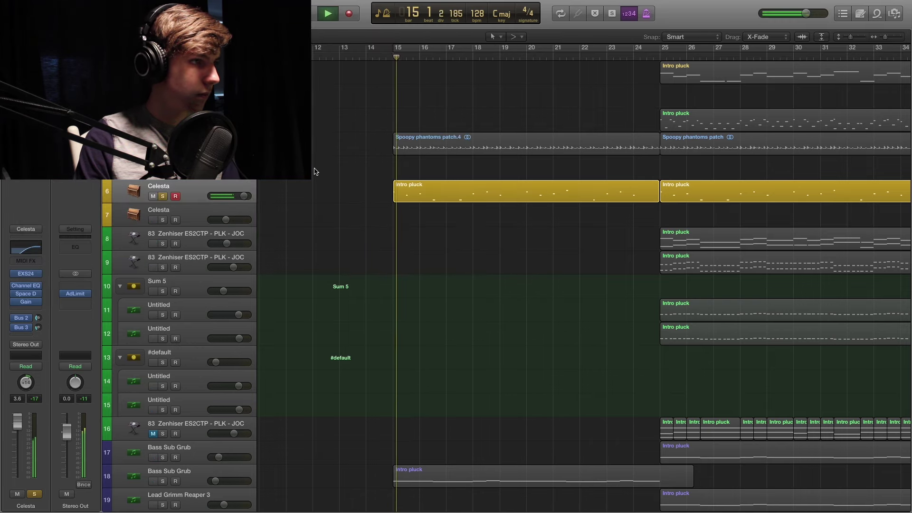
Solo the Bass Sub Grub track and stop playback at bar 15.
scroll(345, 300, "down", 5)
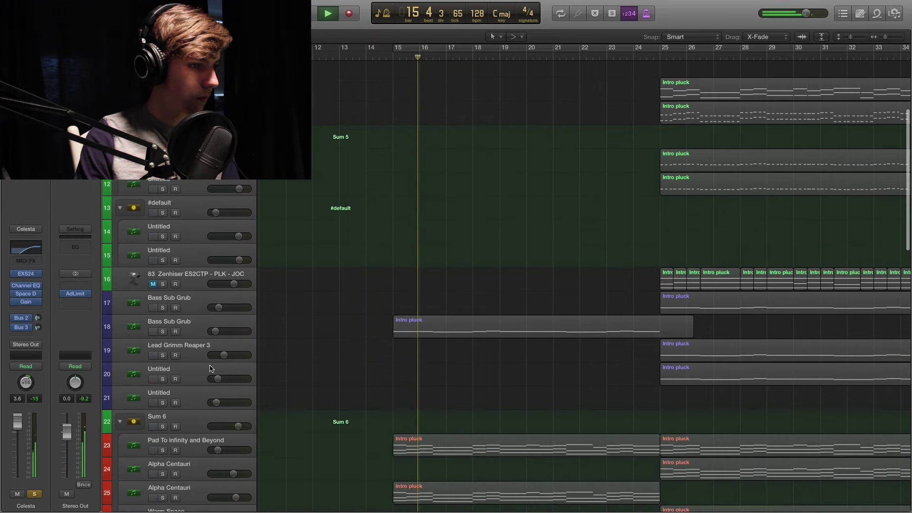
left_click(162, 332)
key("space")
key("space")
Solo the Pad To infinity and Beyond track and play it from bar 15.
scroll(351, 133, "up", 5)
scroll(351, 134, "down", 8)
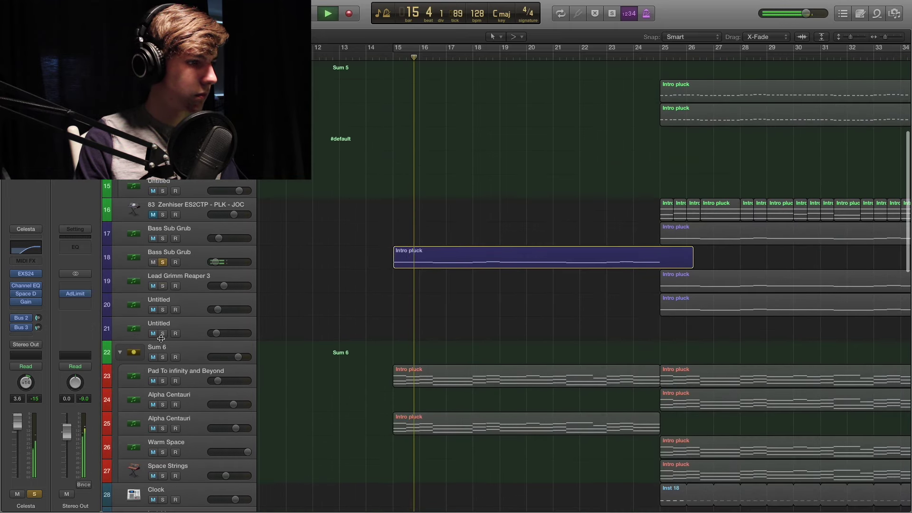
scroll(317, 309, "down", 10)
scroll(317, 309, "up", 6)
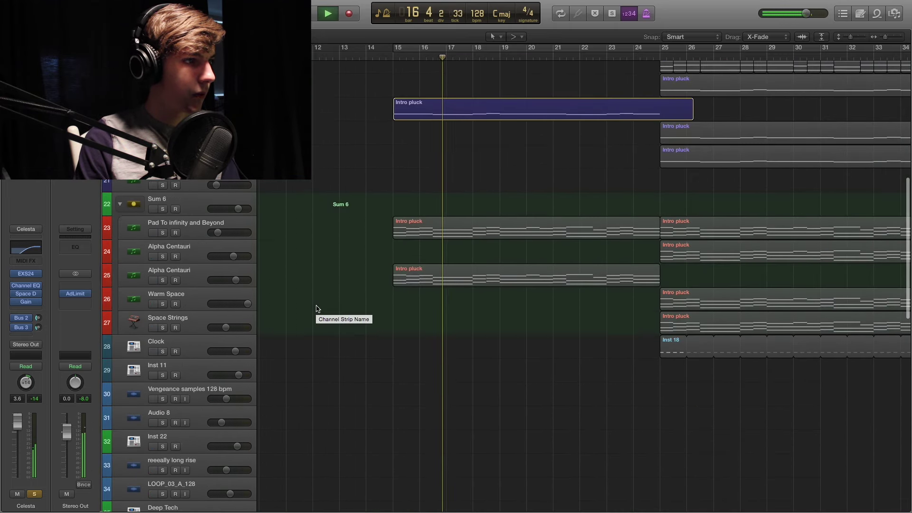
left_click(163, 232)
left_click(393, 58)
left_click(195, 233)
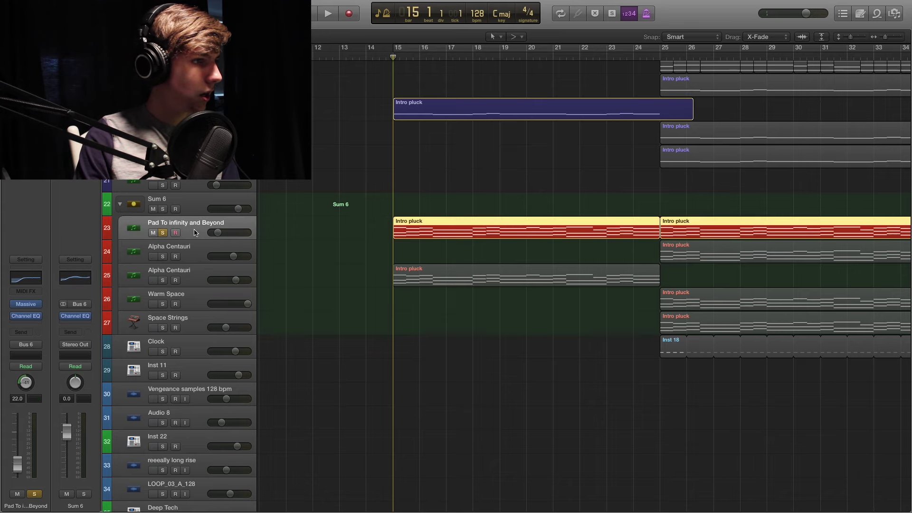
key("space")
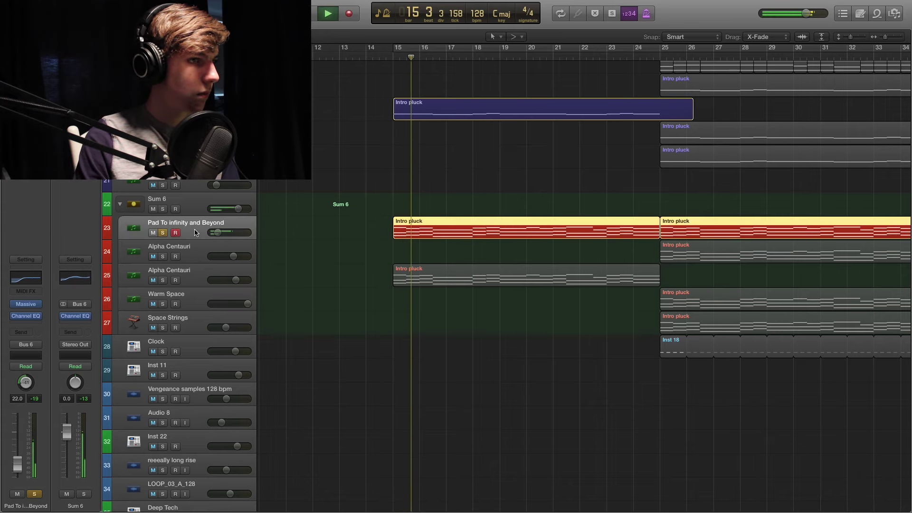
Unsolo Bass Sub Grub and restart playback from bar 15.
scroll(343, 236, "up", 2)
scroll(343, 237, "up", 10)
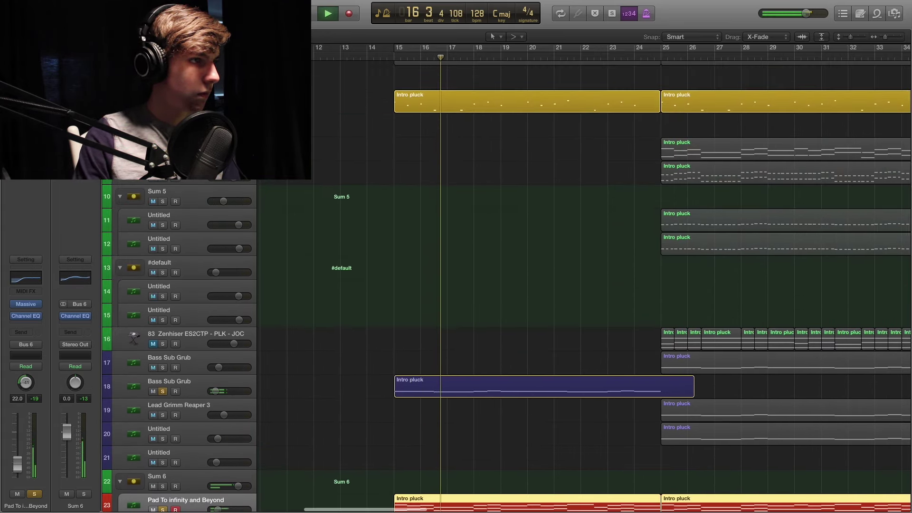
left_click(163, 391)
key("space")
scroll(418, 180, "down", 14)
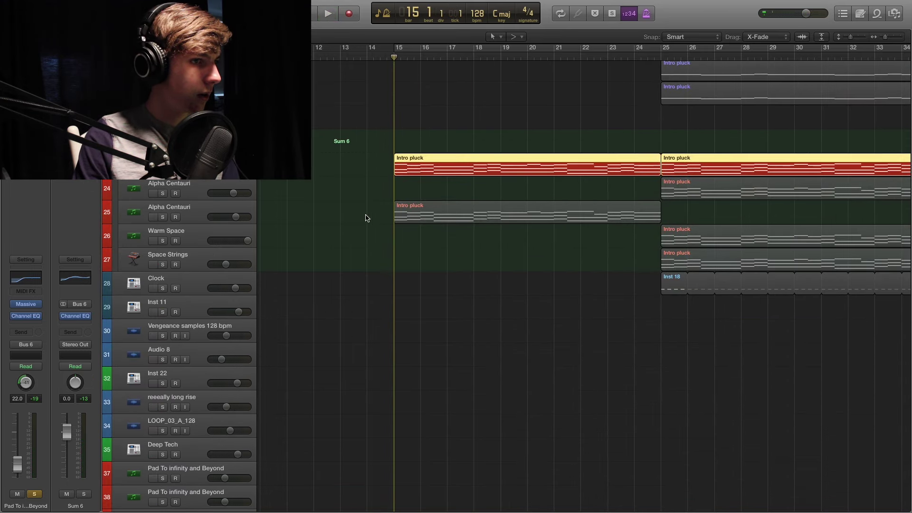
key("space")
Add Alpha Centauri to the soloed pad and replay from bar 15.
key("s")
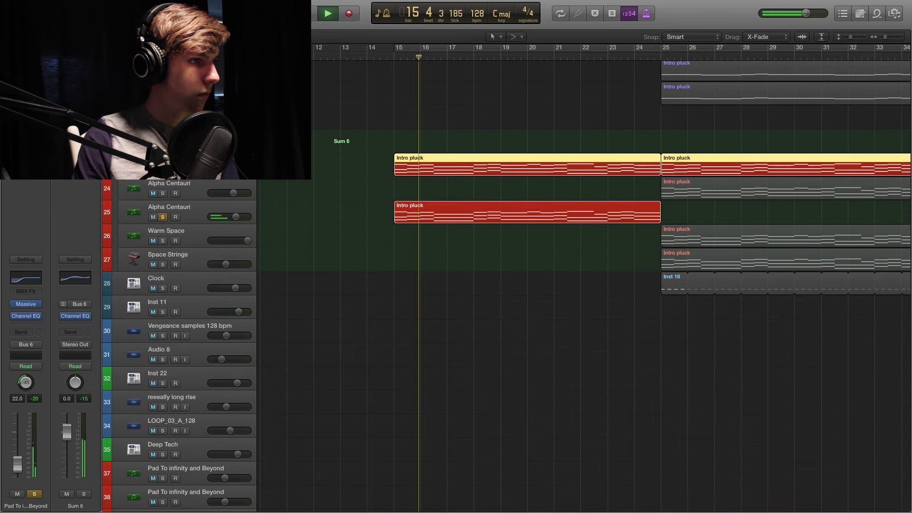
left_click(192, 212)
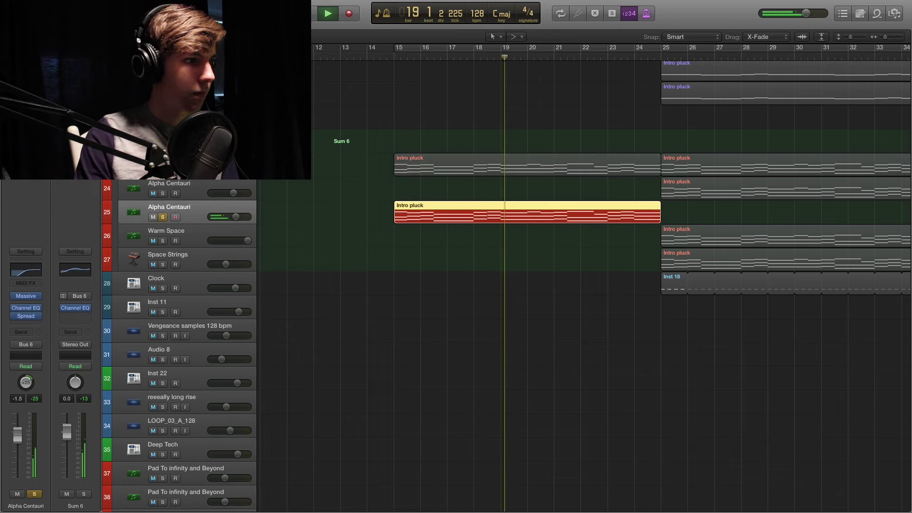
key("space")
left_click(389, 58)
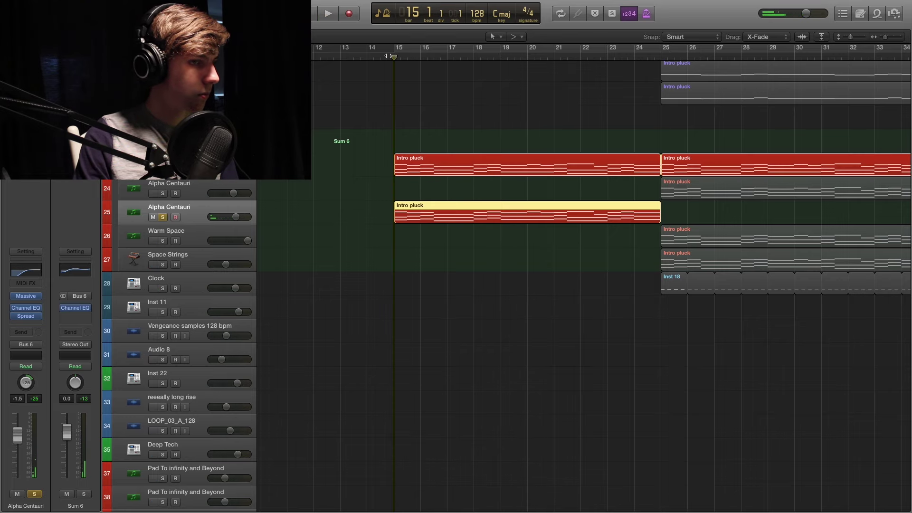
key("space")
Re-solo Bass Sub Grub and return the playhead to bar 15.
scroll(316, 118, "up", 3)
scroll(316, 118, "up", 4)
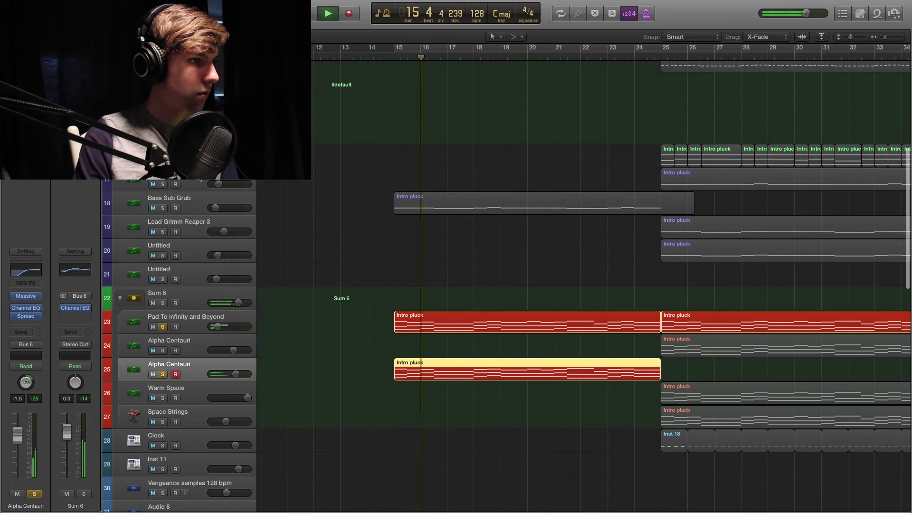
left_click(163, 208)
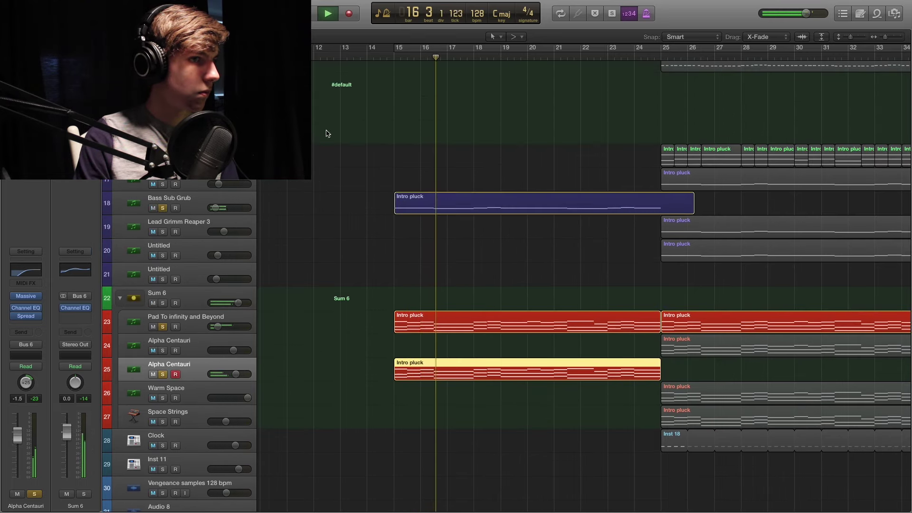
left_click(394, 58)
scroll(411, 152, "up", 11)
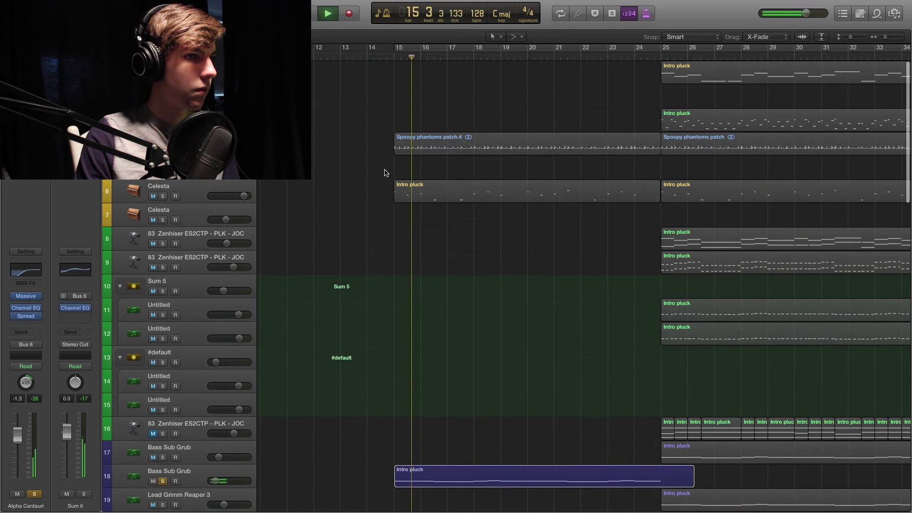
Solo Celesta and the Spoopy phantoms patch track, replaying from bar 15.
left_click(162, 196)
key("space")
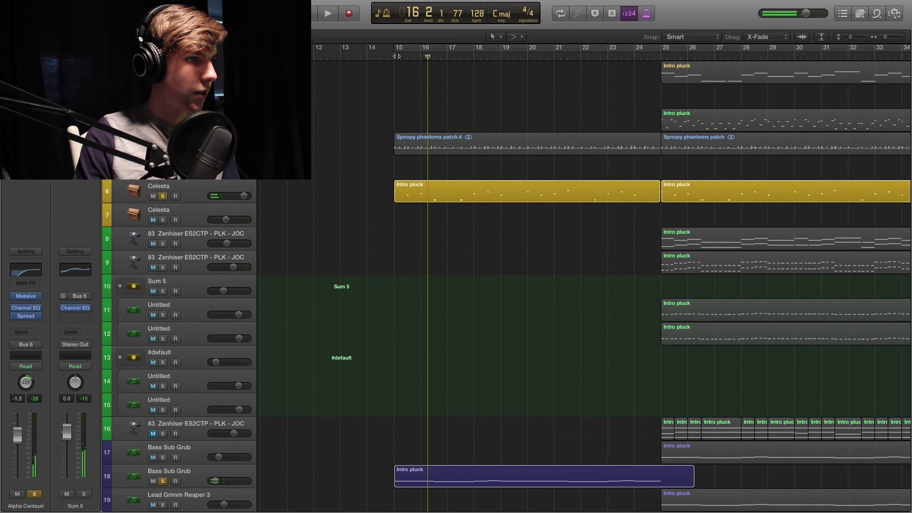
key("space")
key("space")
left_click(198, 193)
key("space")
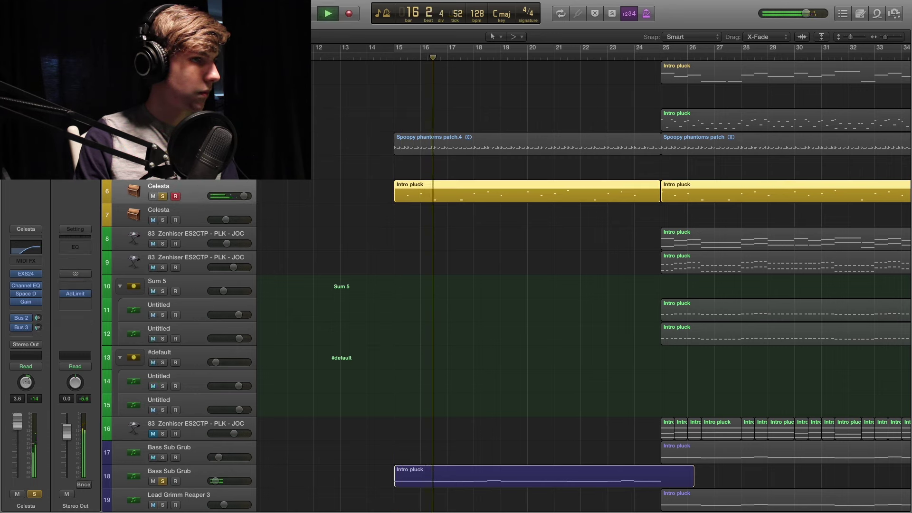
key("space")
left_click(190, 145)
Play the Spoopy phantoms layer from bar 15, then clear all track solos.
key("s")
left_click(396, 56)
key("space")
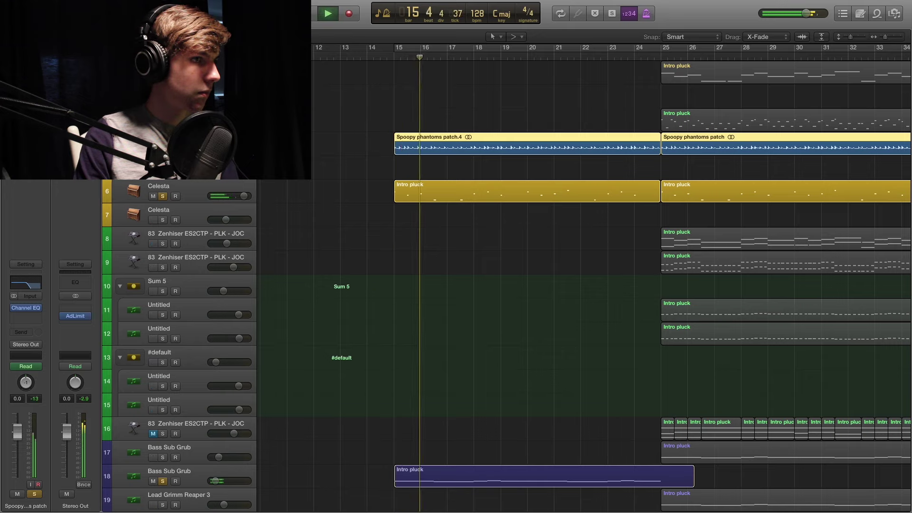
key("space")
key("ctrl+alt+super+s")
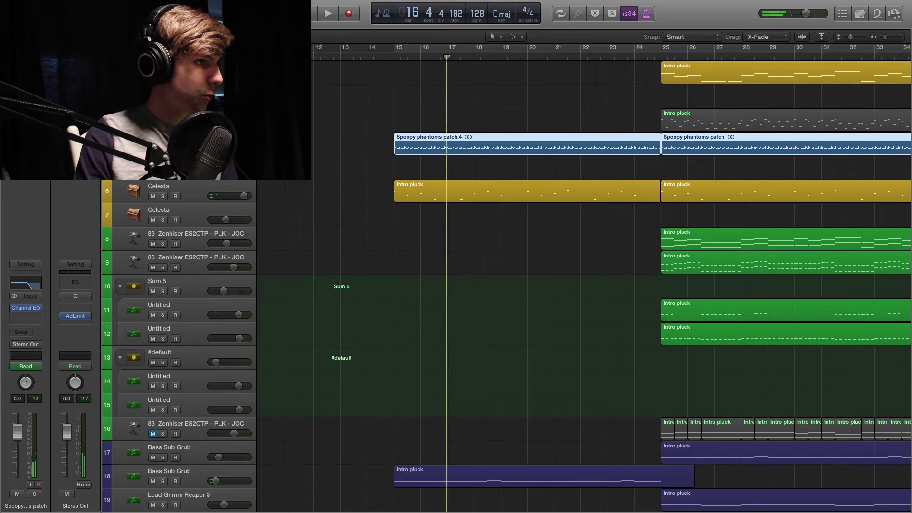
Solo Spoopy phantoms patch again, zoom in at bar 15, and play its region.
key("s")
left_click(392, 61)
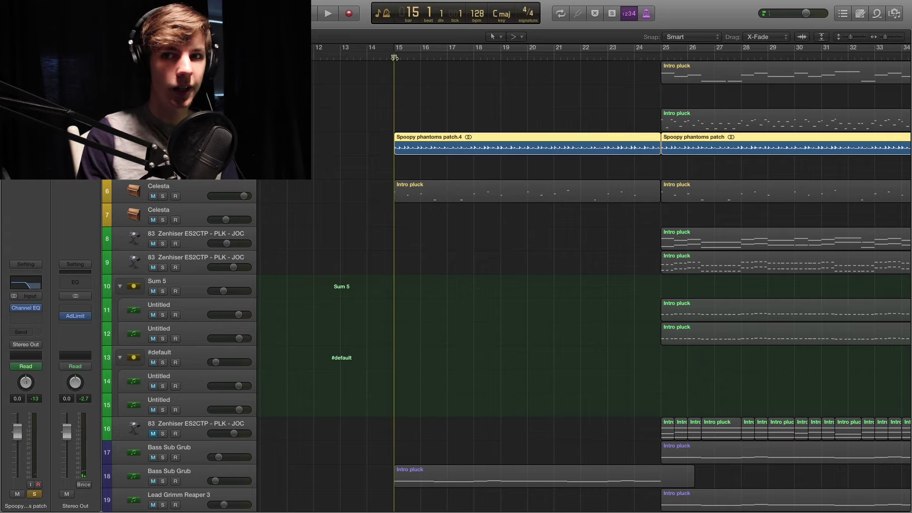
scroll(445, 105, "right", 2)
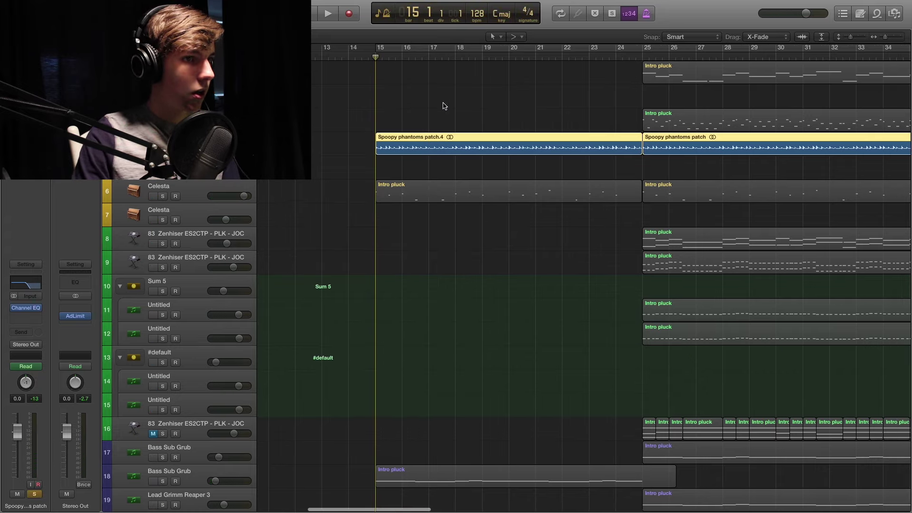
key("super+Right")
scroll(444, 106, "right", 2)
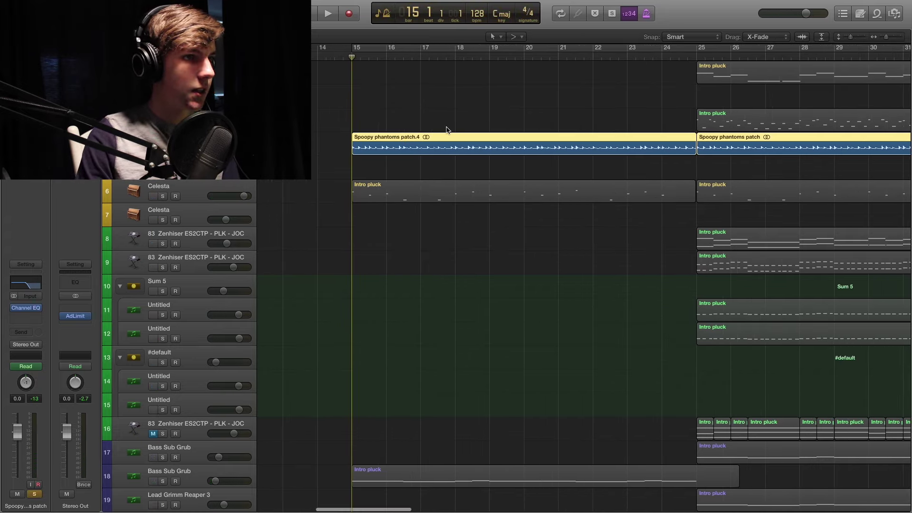
left_click(454, 172)
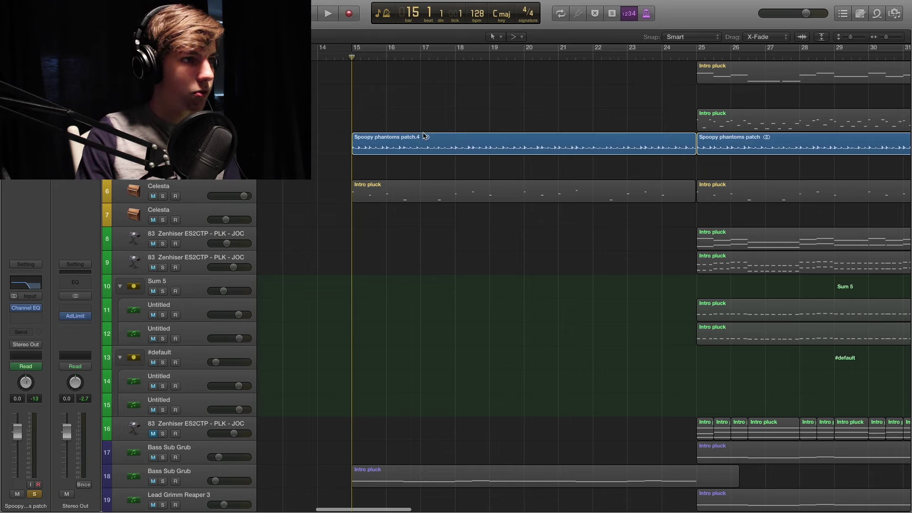
scroll(429, 140, "left", 3)
left_click(321, 156)
key("space")
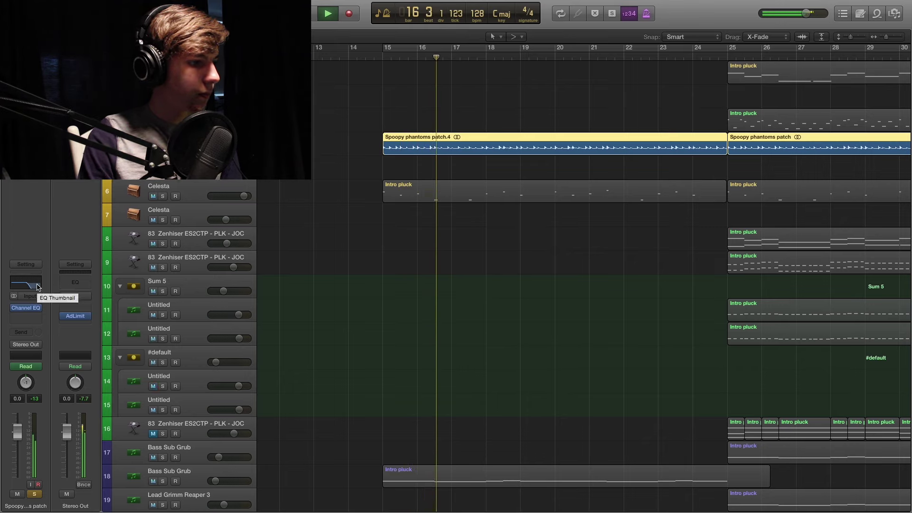
key("space")
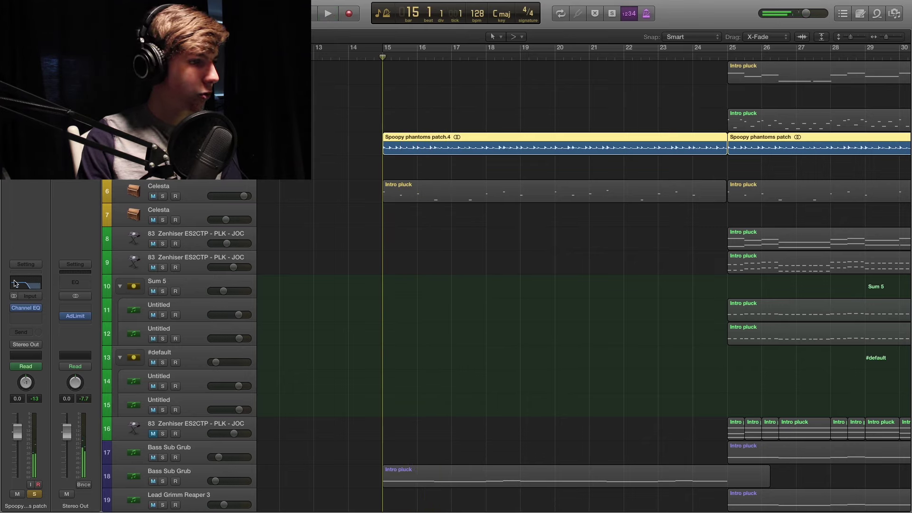
Raise the Spoopy phantoms Channel EQ high-cut to about 1040 Hz during playback.
key("space")
left_click(25, 283)
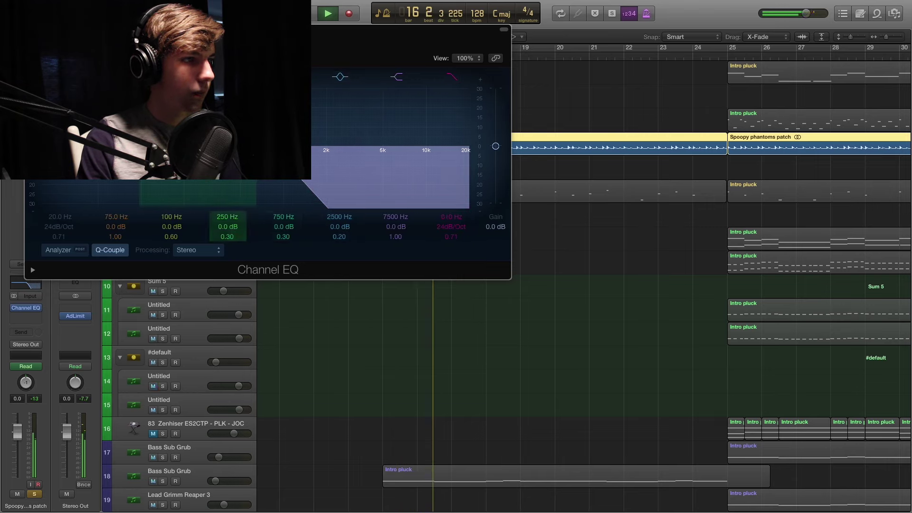
left_click_drag(275, 146, 286, 146)
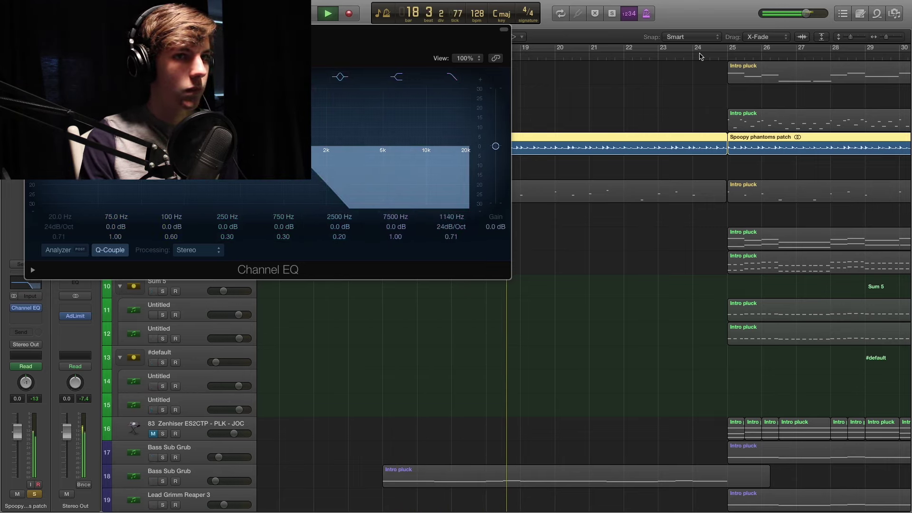
key("space")
Play from bar 22 to hear the filter sweep, then close the EQ and stop at bar 27.
left_click(624, 58)
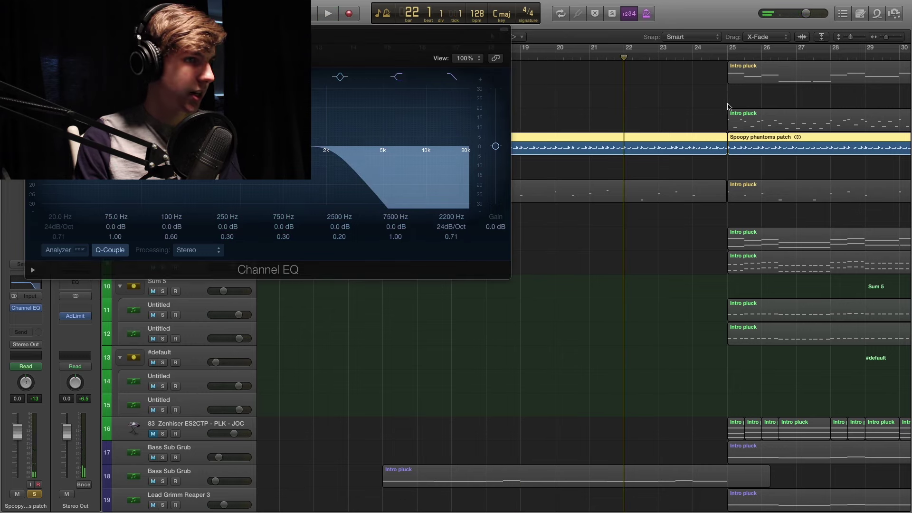
key("space")
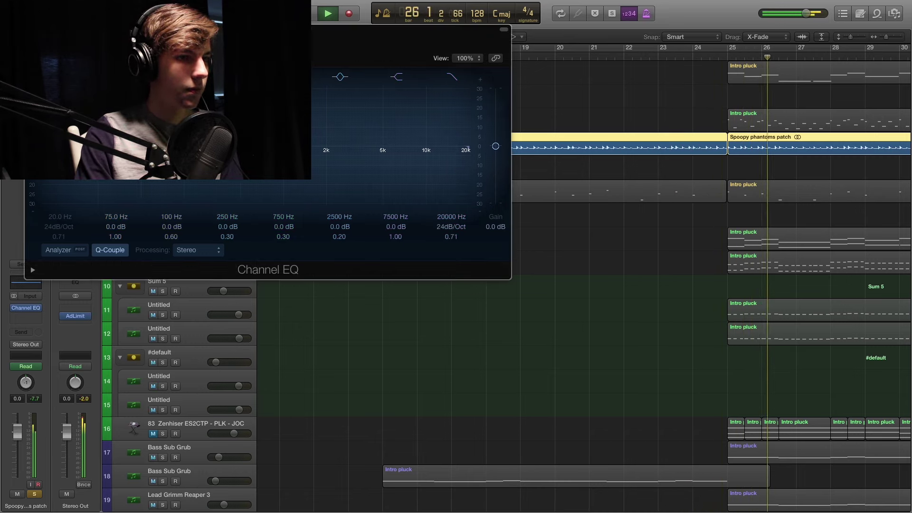
key("super+w")
key("space")
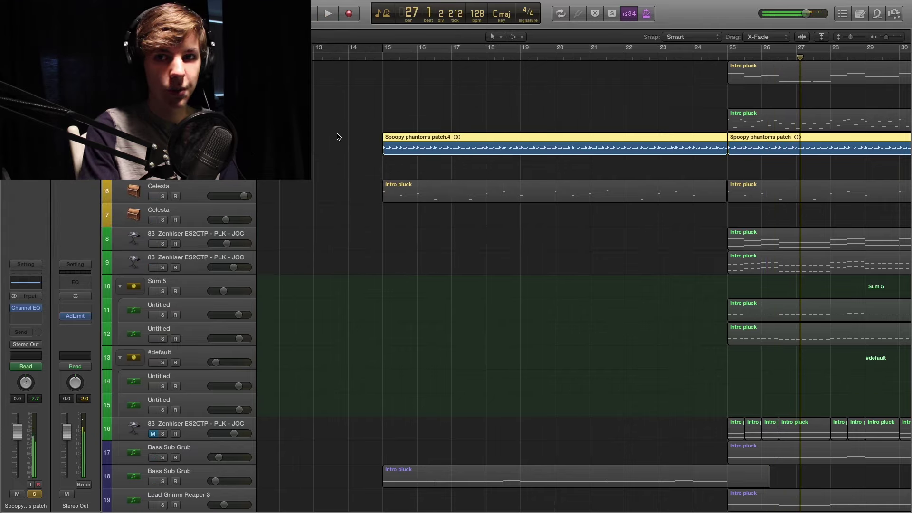
scroll(339, 137, "right", 5)
scroll(451, 142, "left", 4)
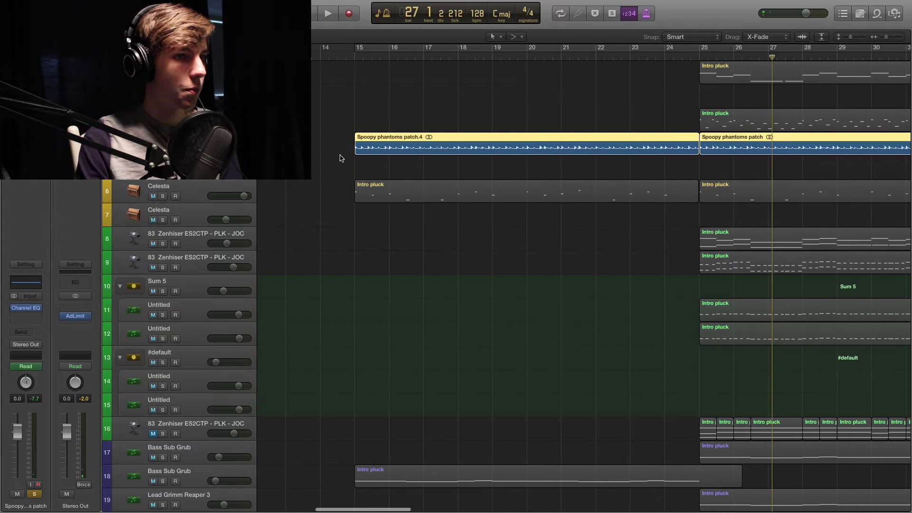
Unsolo Spoopy phantoms patch and play the full arrangement from bar 15.
key("s")
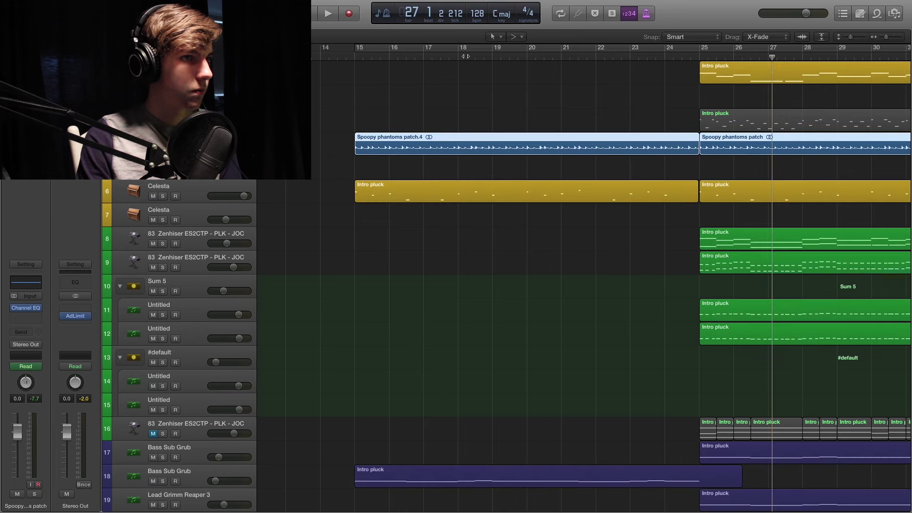
left_click(362, 55)
scroll(465, 214, "down", 2)
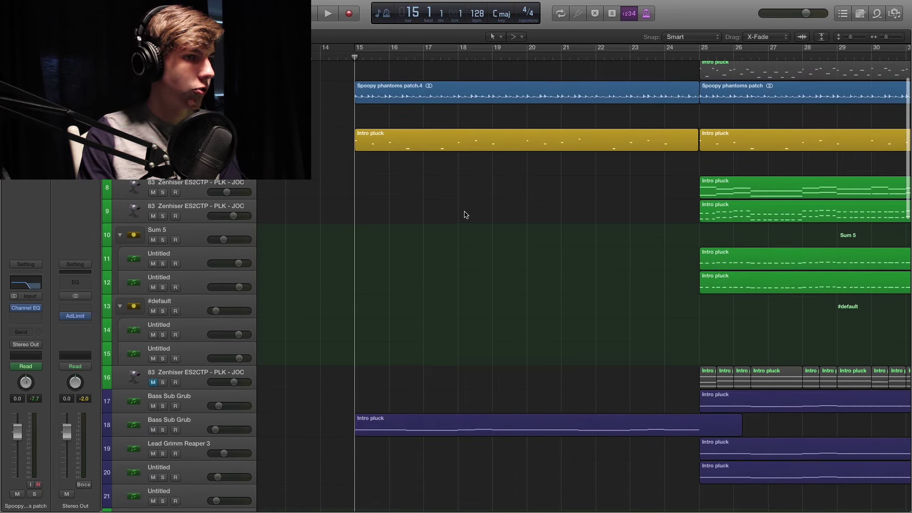
scroll(450, 206, "up", 2)
key("space")
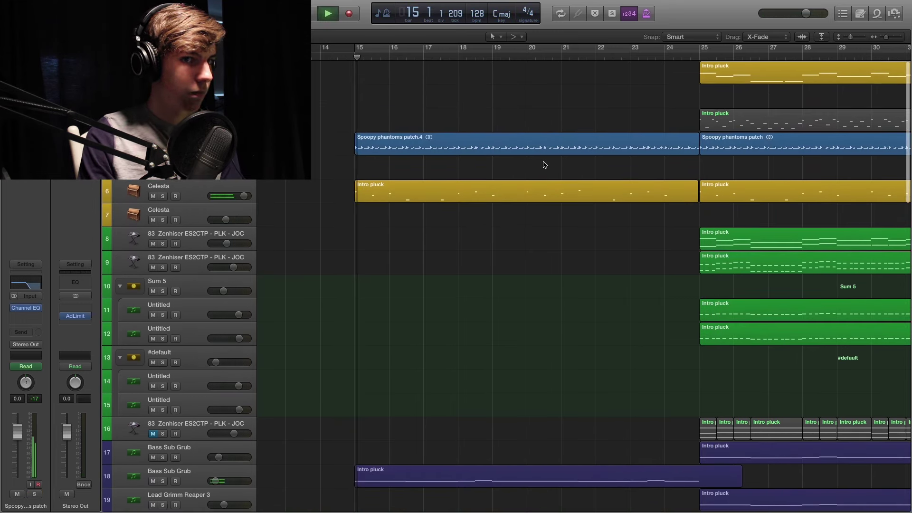
Play from bar 24 with tracks 48–60 and the lead regions in view.
scroll(547, 164, "down", 10)
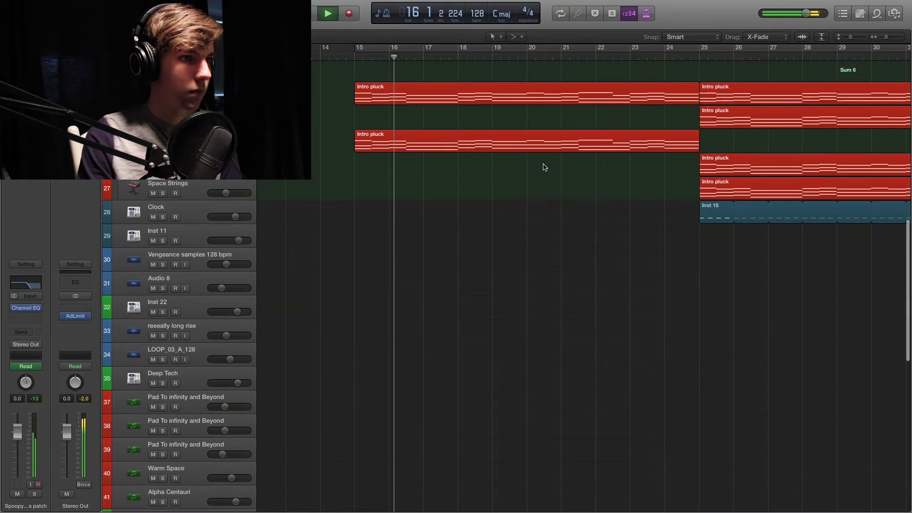
scroll(542, 167, "up", 10)
scroll(490, 147, "right", 5)
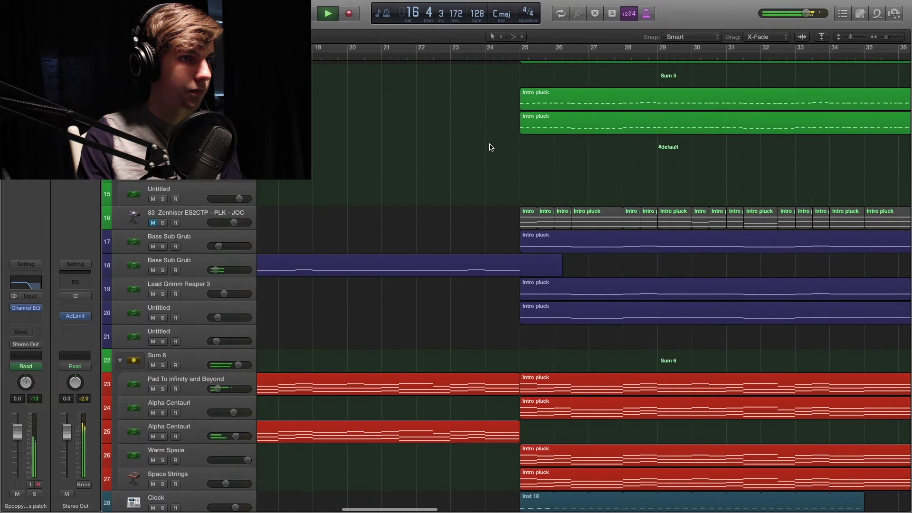
left_click(484, 58)
key("space")
scroll(458, 132, "down", 15)
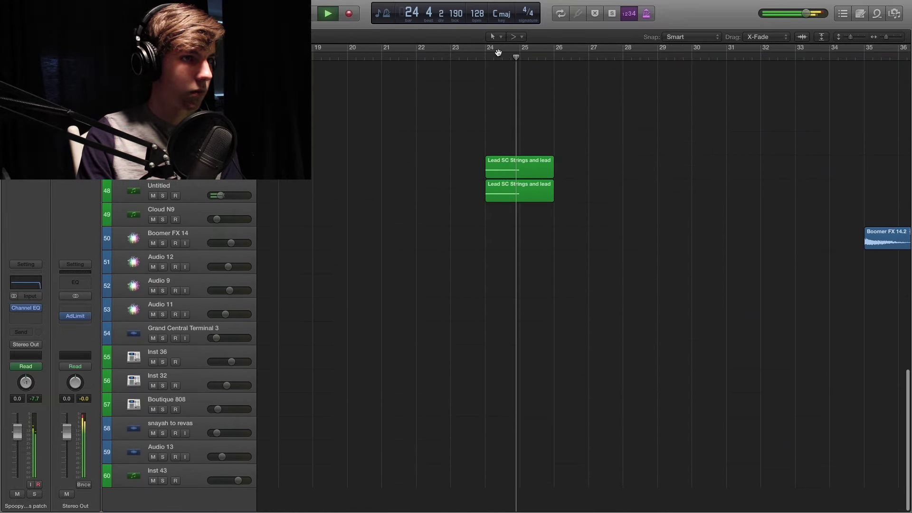
Solo the PL Complex lead track, audition it from bar 24, then unsolo it.
key("space")
left_click(519, 166)
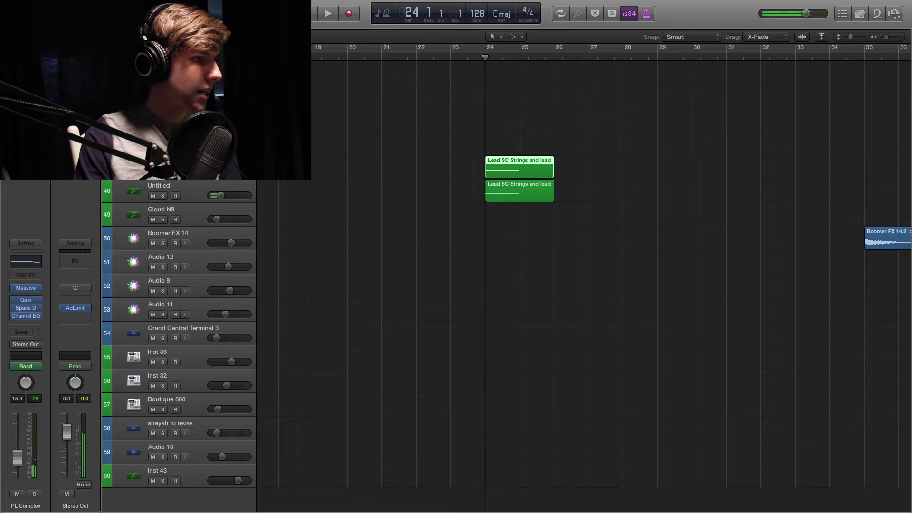
key("s")
key("space")
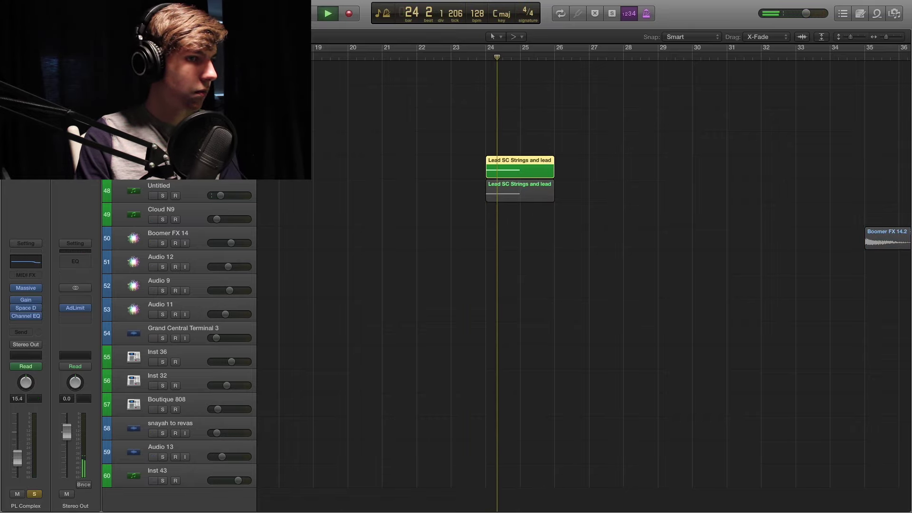
key("space")
left_click(162, 172)
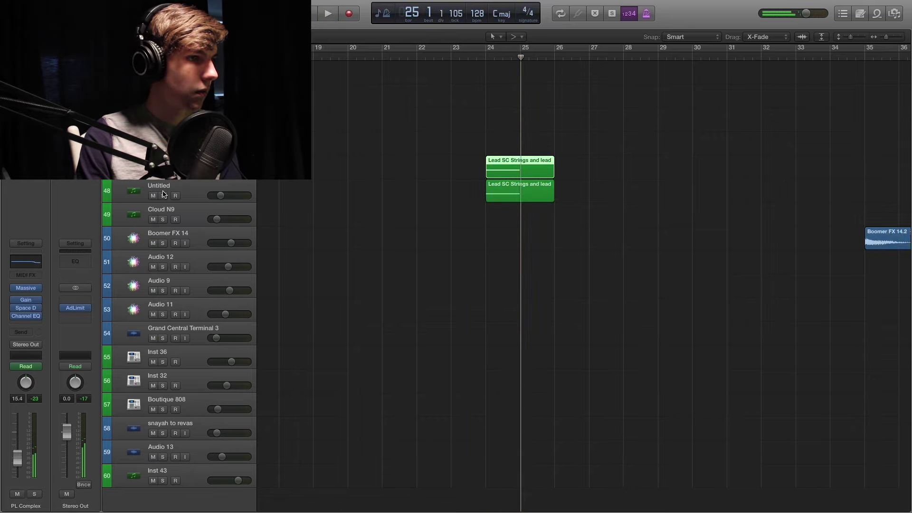
Solo track 48 Untitled, play from bar 24, and briefly show its volume automation.
left_click(162, 195)
left_click(487, 55)
key("space")
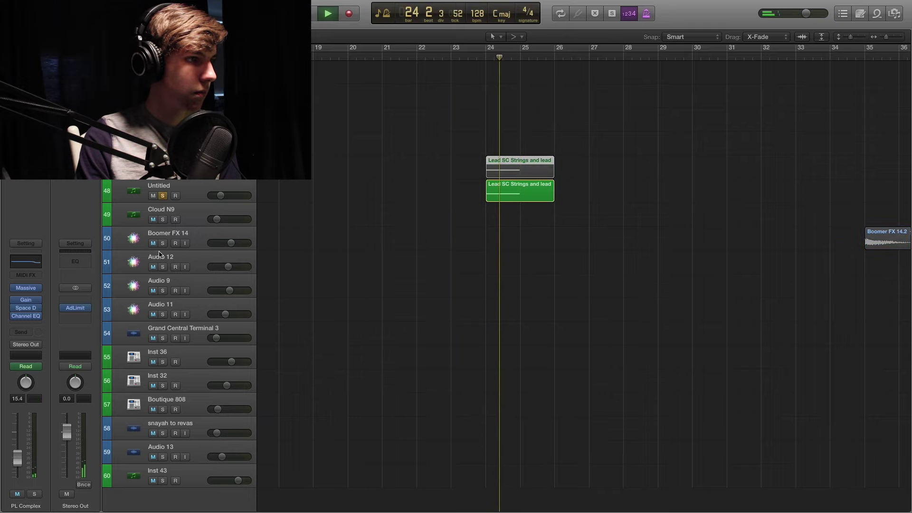
key("space")
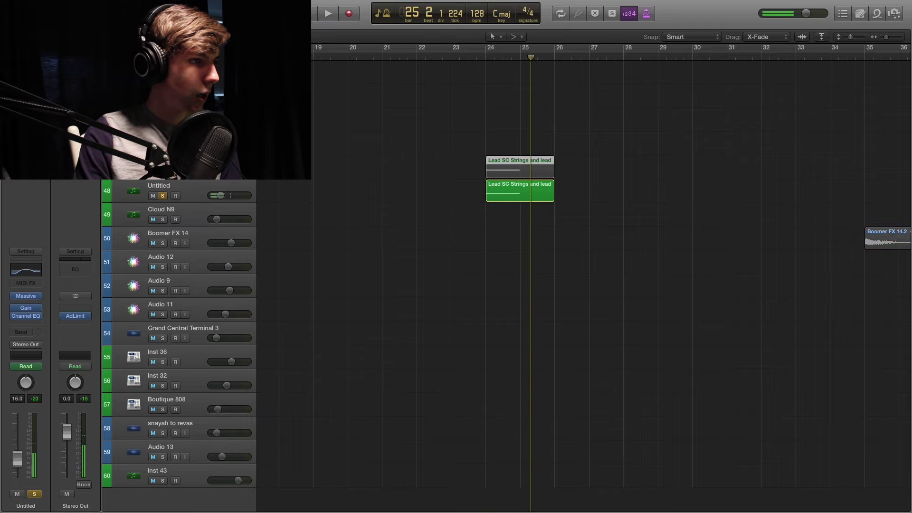
key("a")
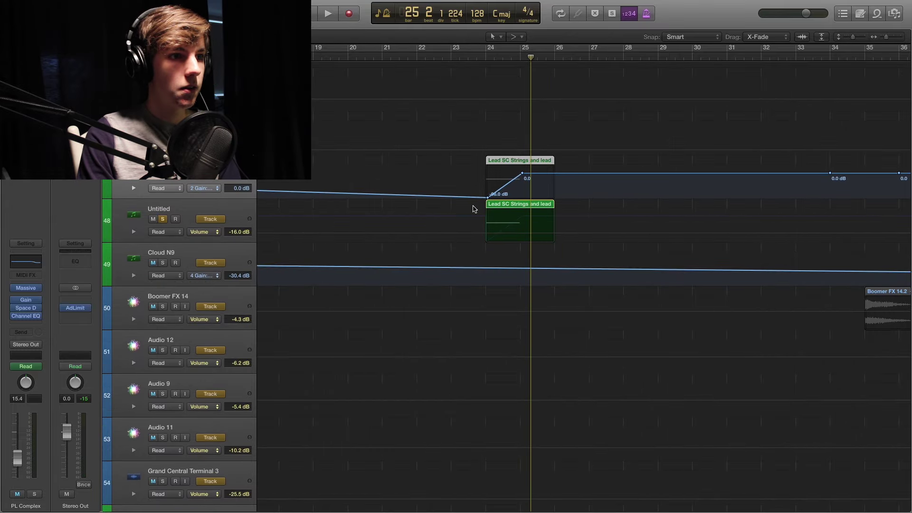
key("a")
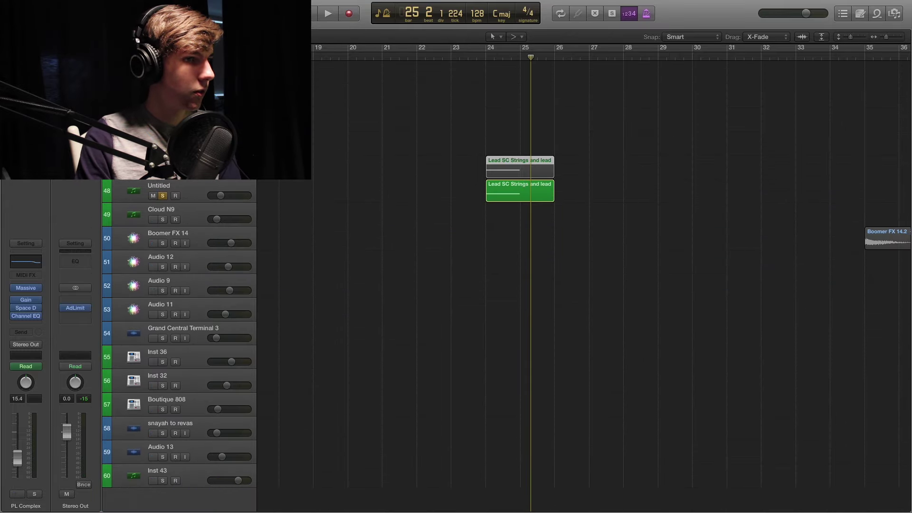
Re-solo PL Complex track 47, play from bar 24, and select track 48.
left_click(163, 172)
left_click(484, 57)
key("space")
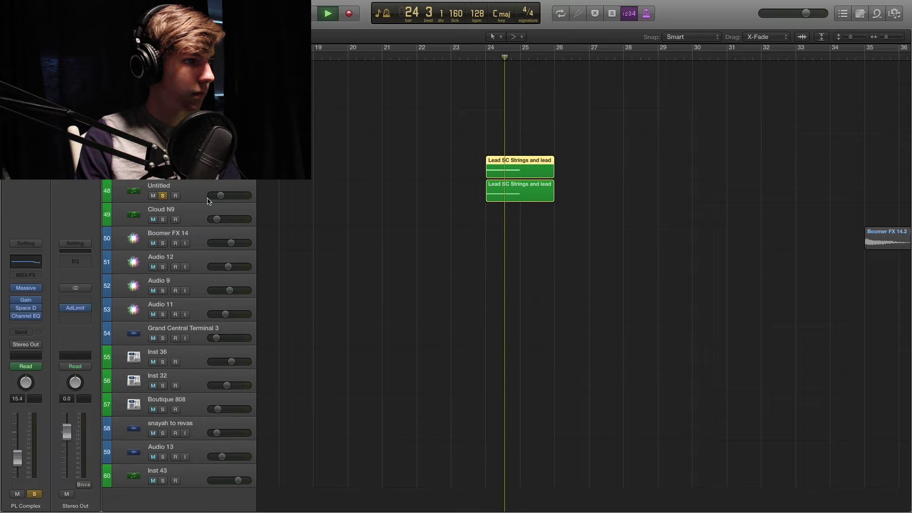
key("space")
left_click(189, 197)
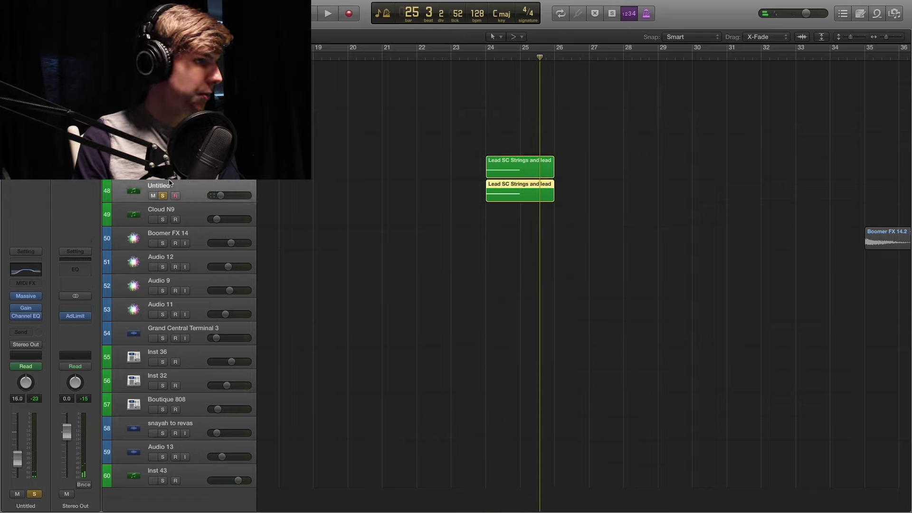
Unsolo track 48 Untitled, set the playhead to bar 25, and bring bars 24–41 into view.
left_click(162, 195)
scroll(451, 189, "up", 5)
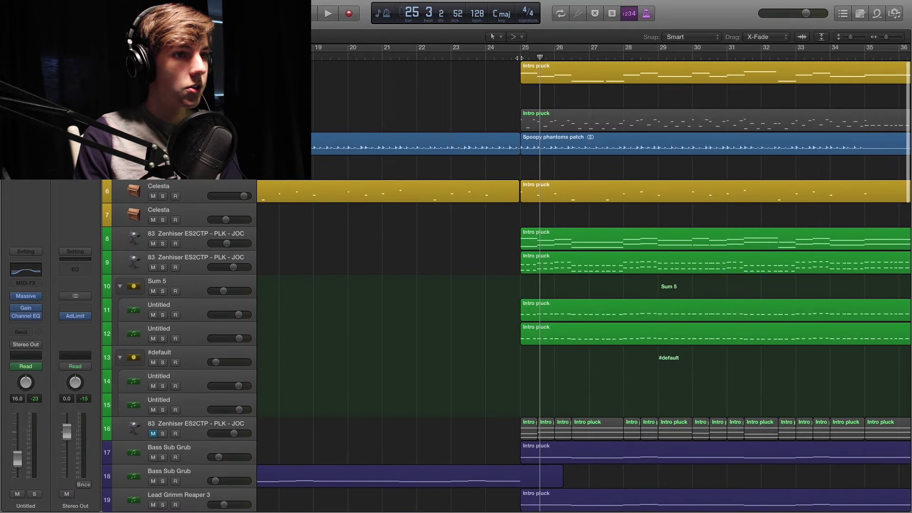
left_click(520, 57)
scroll(588, 131, "right", 5)
scroll(575, 133, "up", 3)
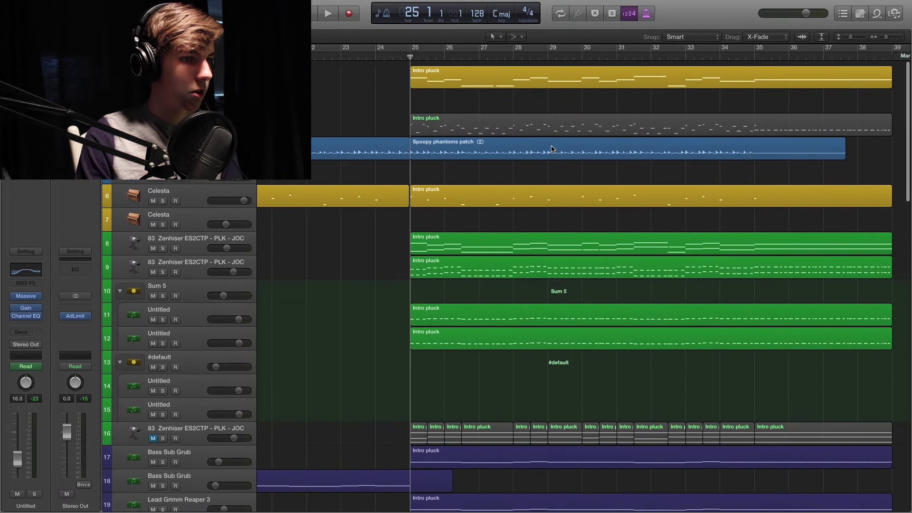
scroll(551, 149, "down", 10)
scroll(496, 154, "up", 10)
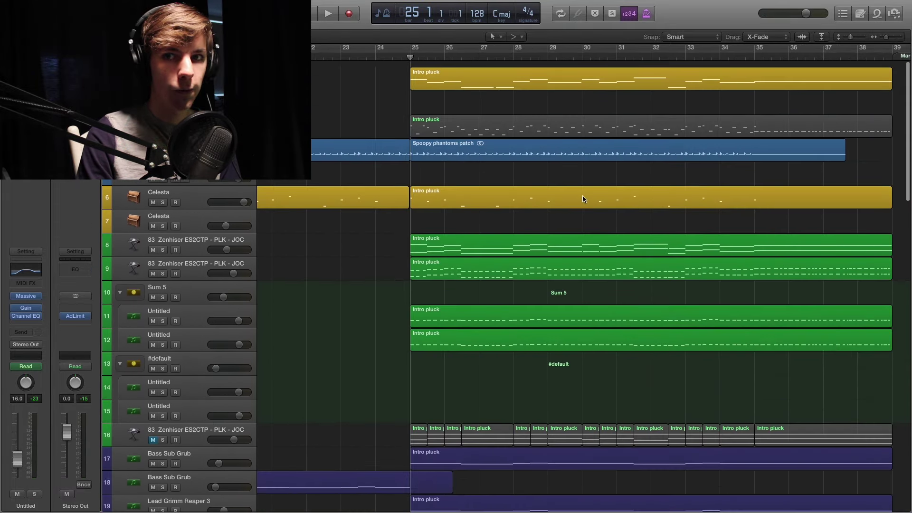
scroll(627, 163, "down", 1)
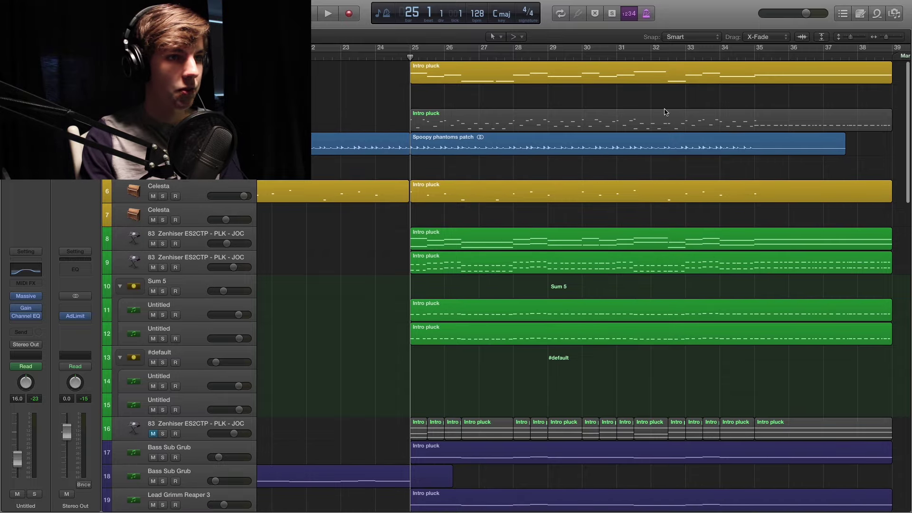
scroll(574, 134, "right", 3)
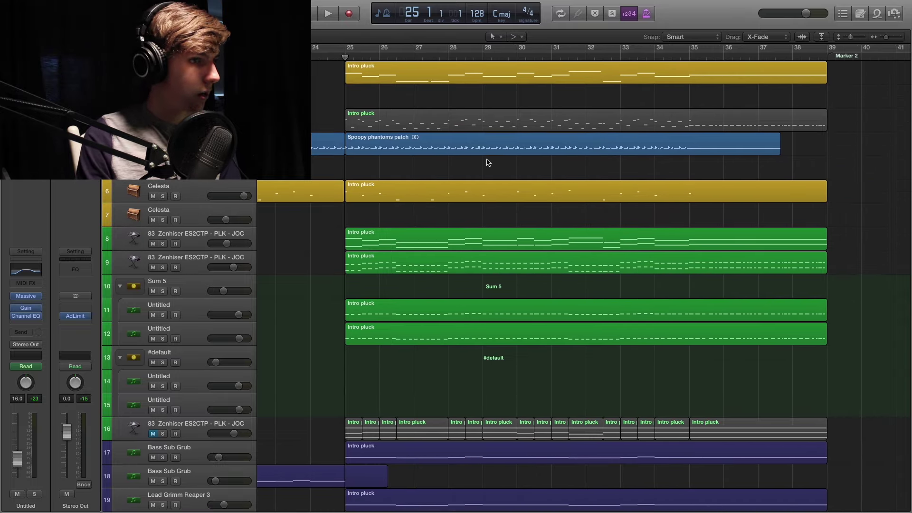
Solo the top Intro pluck track, play it from bar 25, then unsolo it.
left_click(162, 77)
left_click(166, 68)
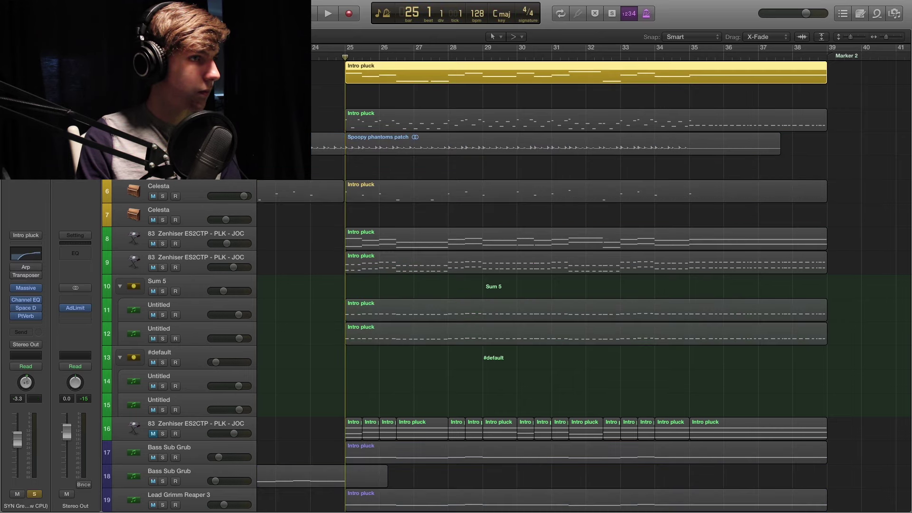
key("space")
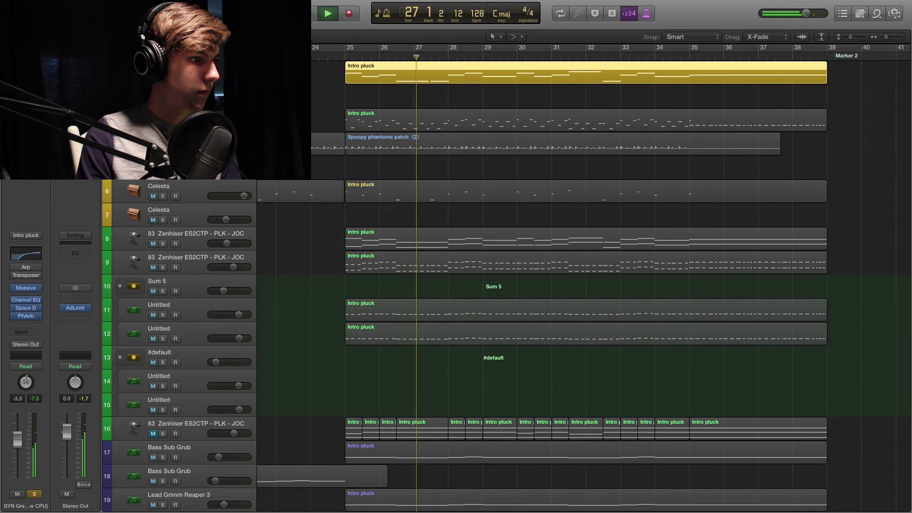
key("space")
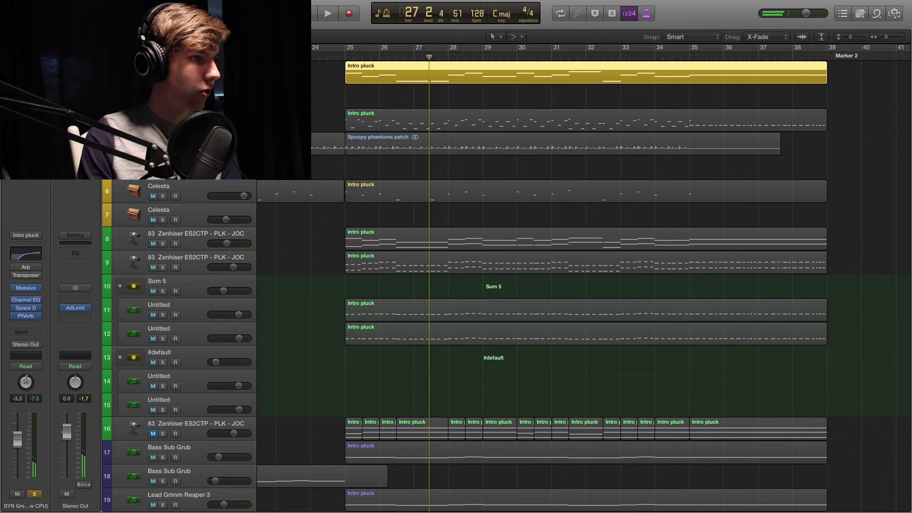
key("s")
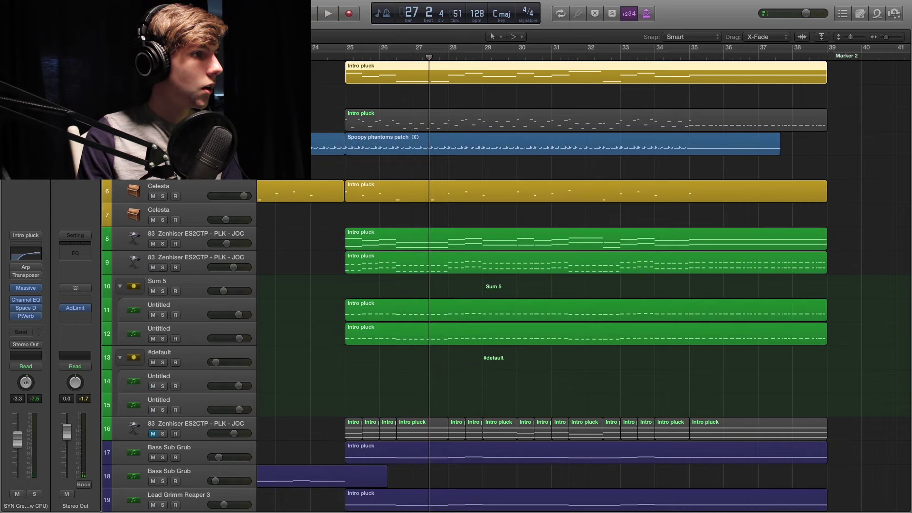
scroll(335, 99, "left", 3)
Solo Spoopy phantoms patch, then Celesta, playing each from bar 25, and re-solo the top pluck.
left_click(163, 149)
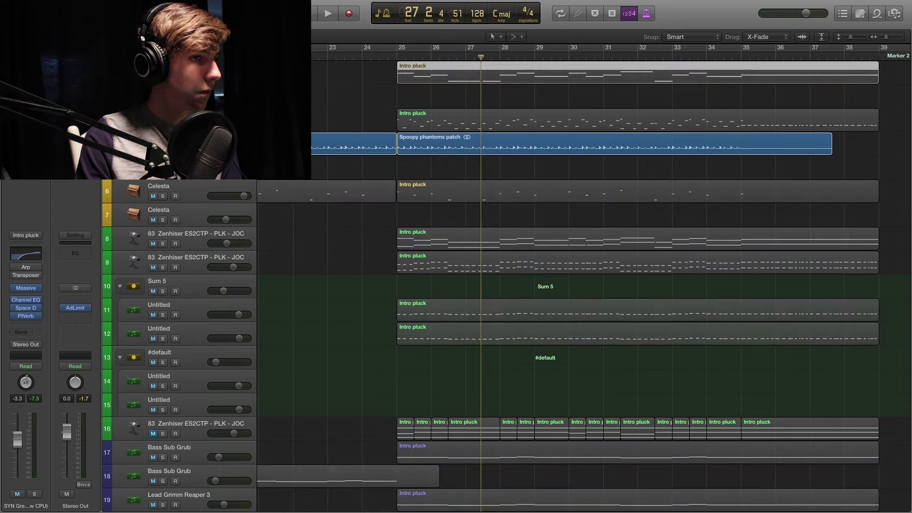
key("space")
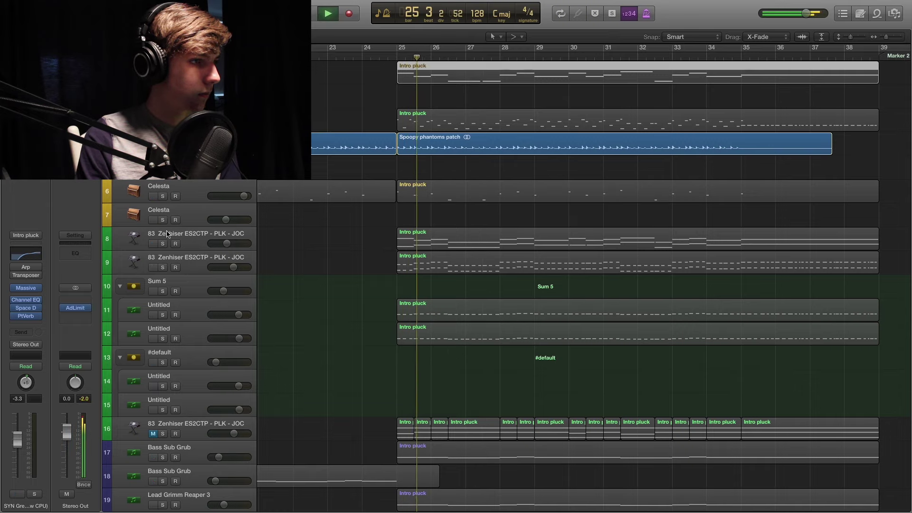
key("space")
left_click(162, 196)
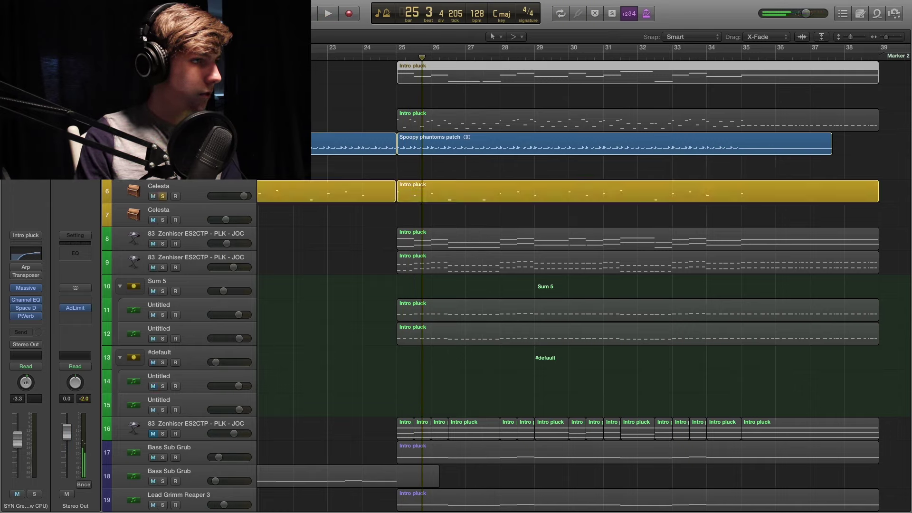
key("space")
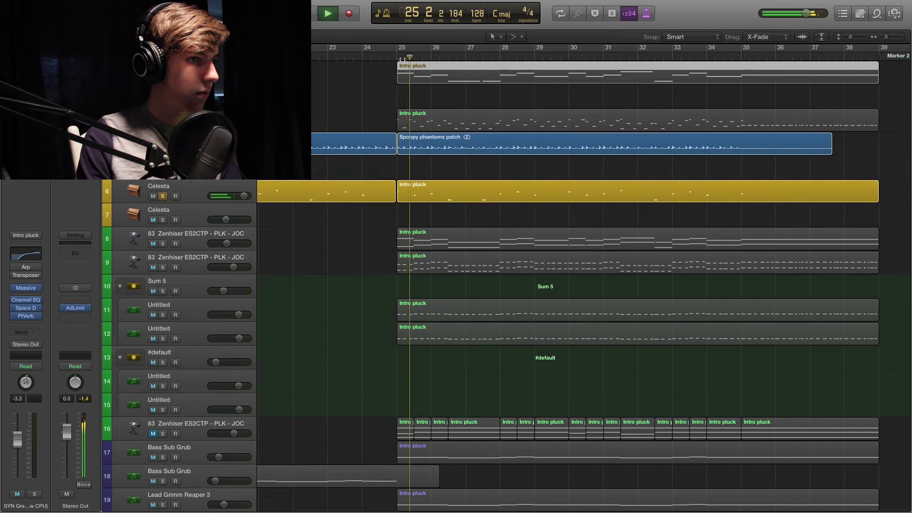
key("s")
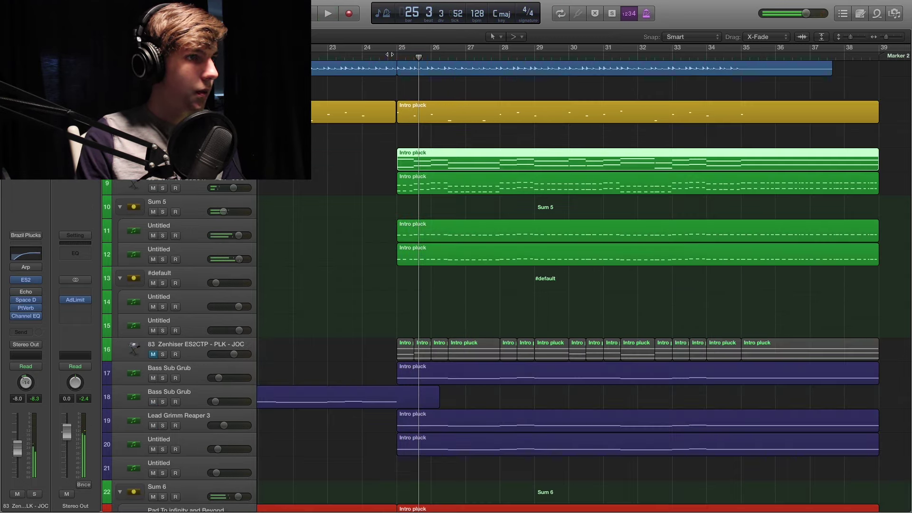
Solo both 83 Zenhiser pluck tracks, 8 and 9, and audition them from bar 25.
key("space")
key("s")
key("space")
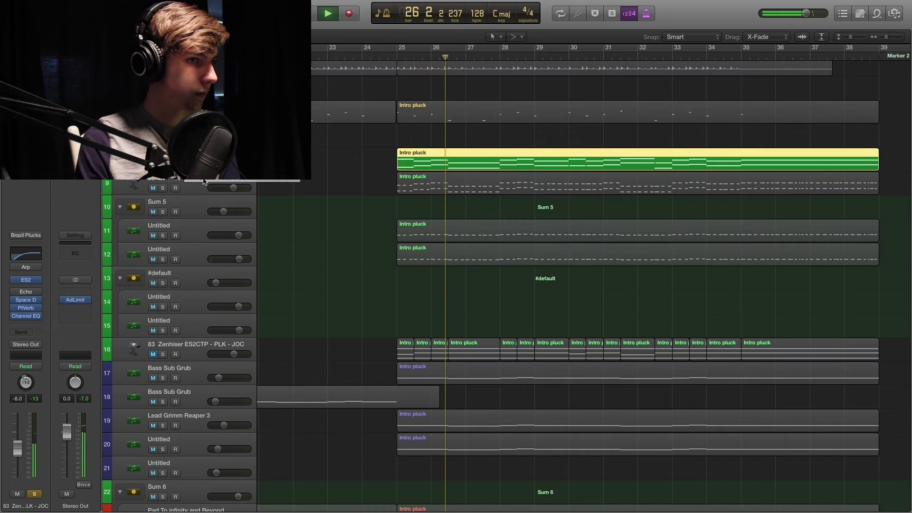
left_click(164, 189)
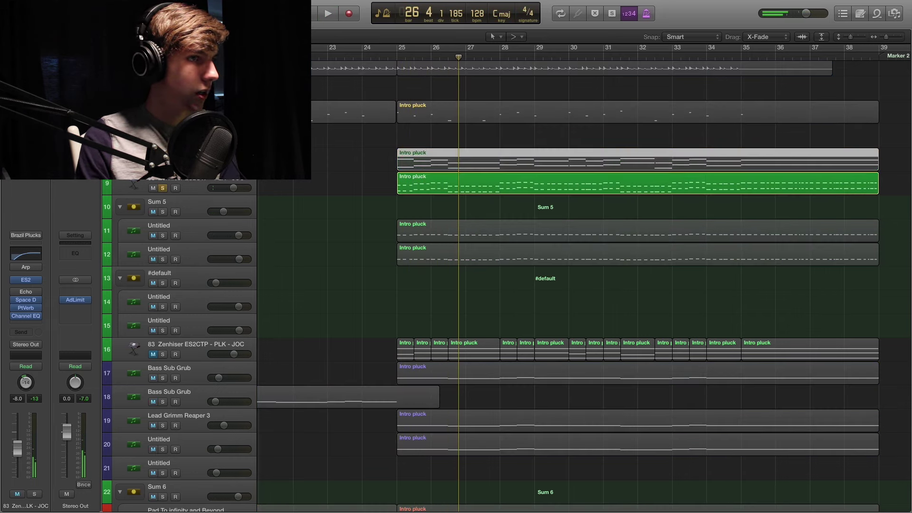
key("space")
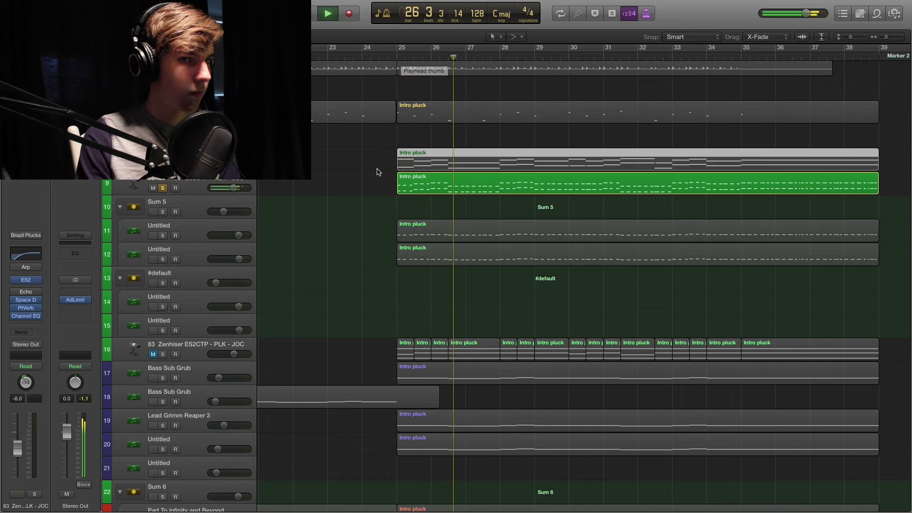
key("space")
Replay from bar 25 and add the Spoopy phantoms patch and track 11 to the solo.
scroll(489, 186, "up", 4)
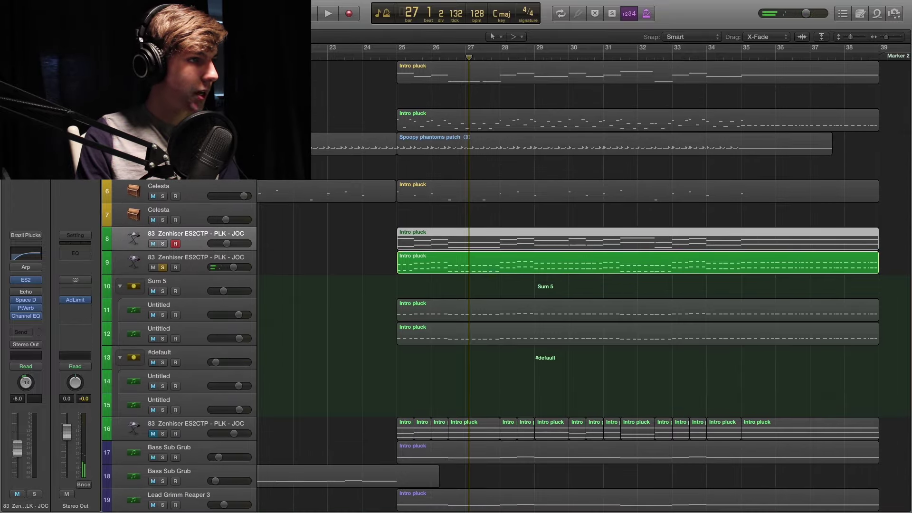
left_click(400, 58)
key("space")
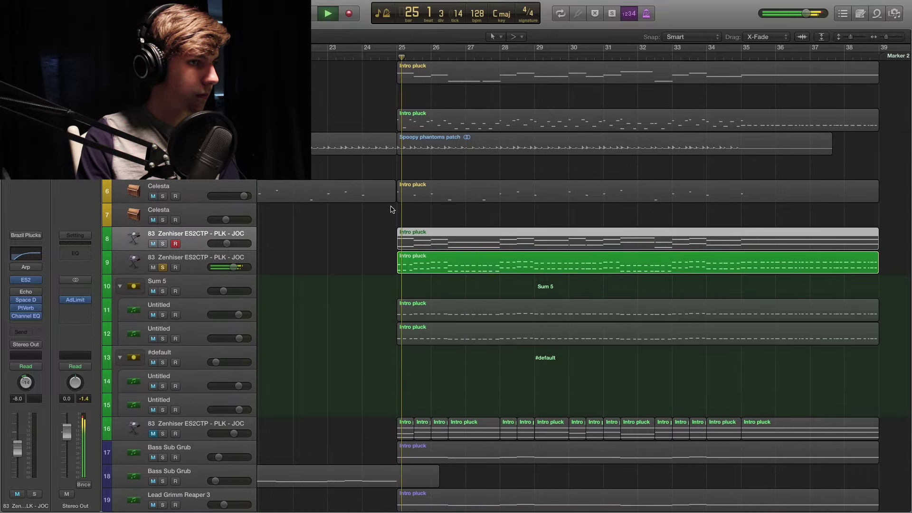
left_click(163, 148)
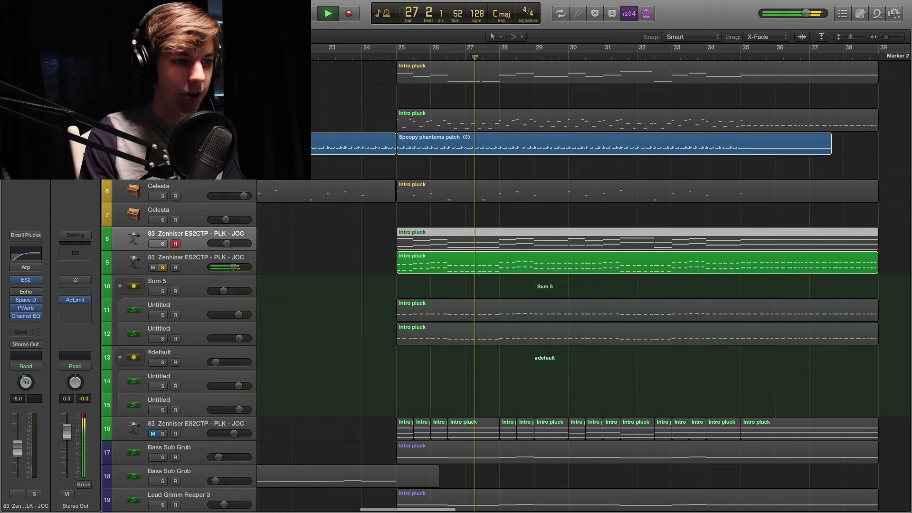
left_click(163, 315)
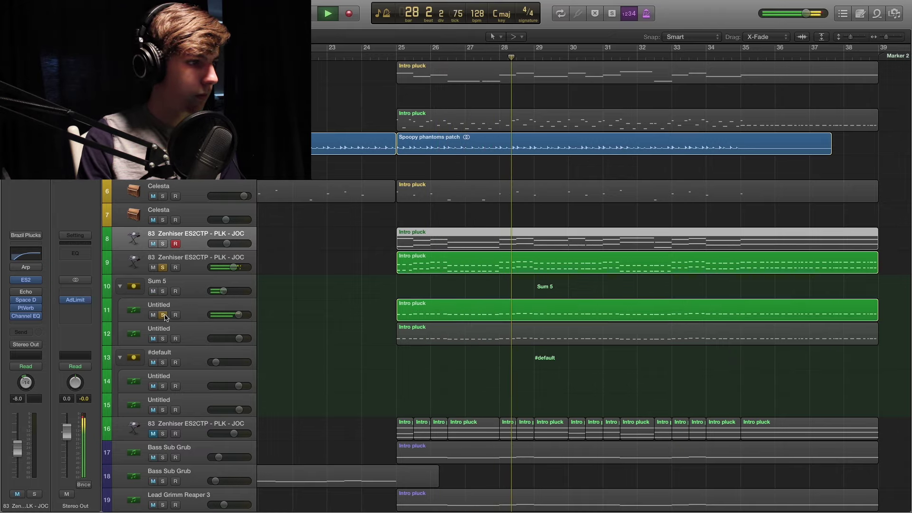
Add track 12 to the solo, then stop playback and return to bar 25.
left_click(163, 338)
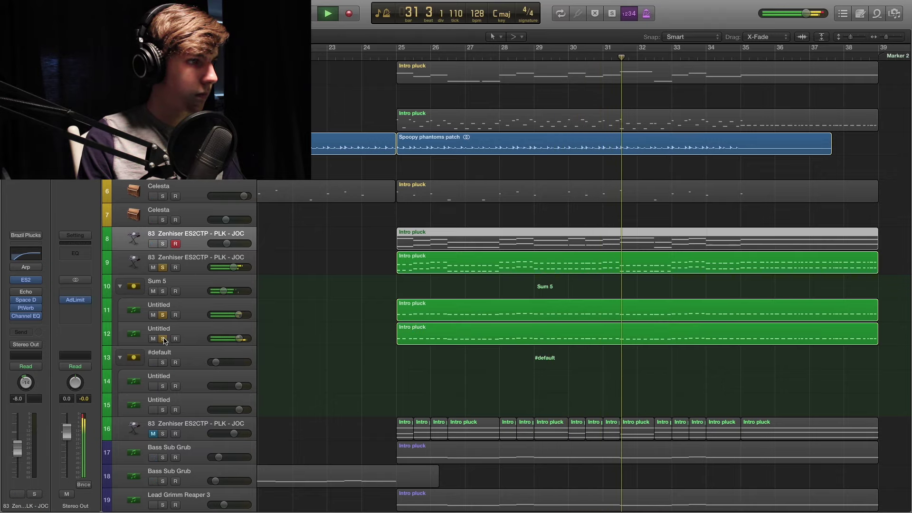
key("space")
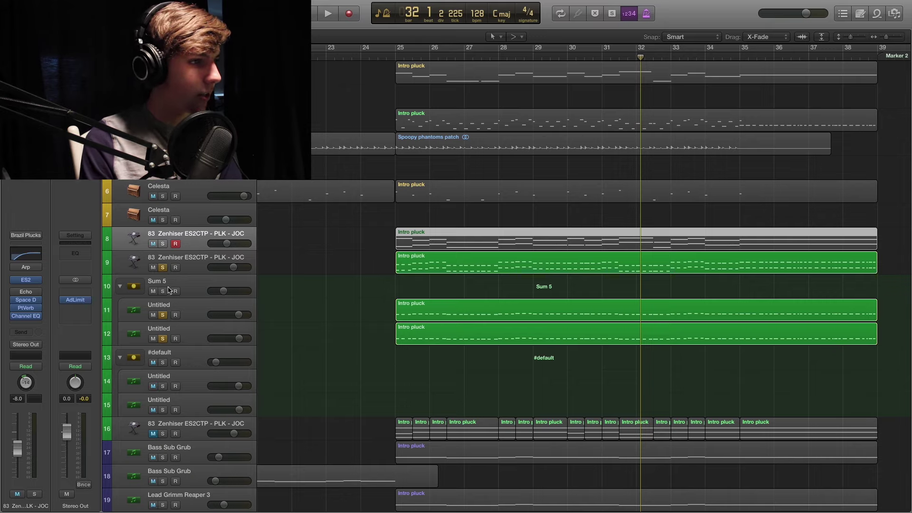
scroll(348, 291, "right", 3)
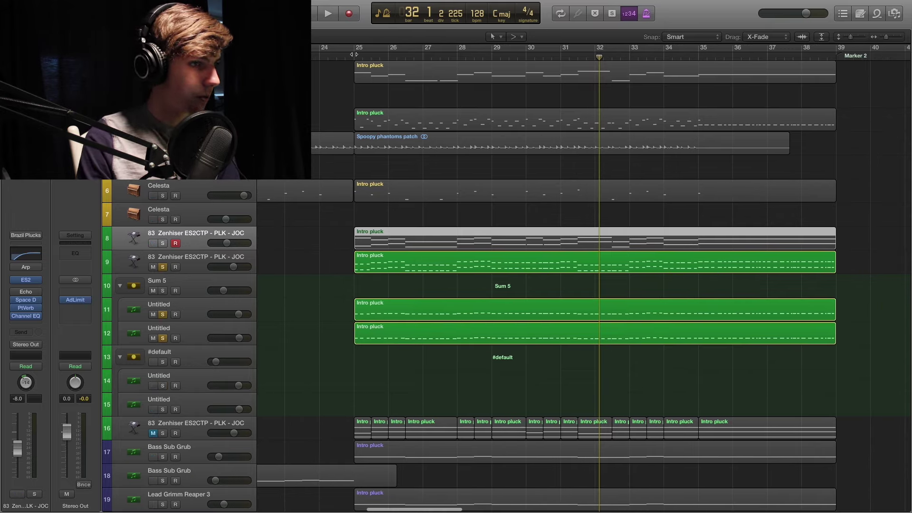
key("space")
Unsolo tracks 11 and 12 and play track 9's Intro pluck region from bar 25.
left_click(161, 314)
left_click(162, 338)
left_click(196, 267)
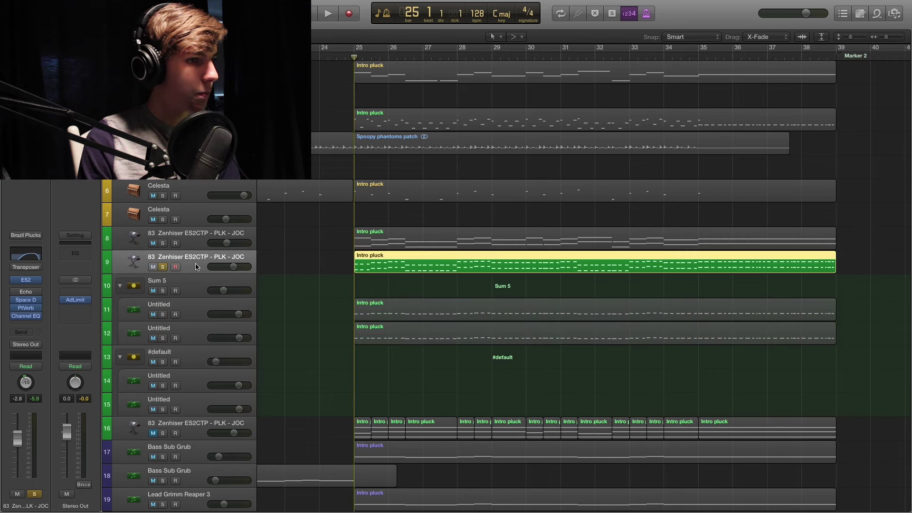
key("space")
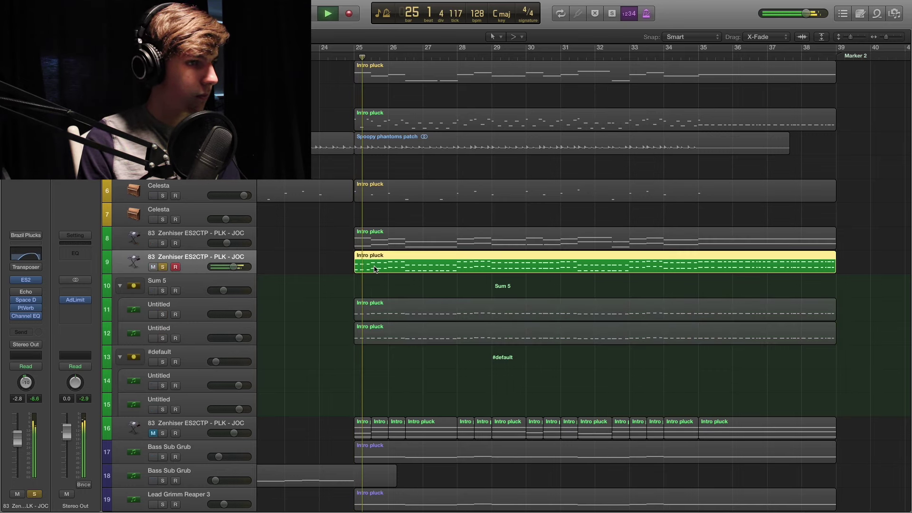
Open track 9's Intro pluck notes in the Piano Roll, solo track 11, and replay from bar 25.
double_click(374, 267)
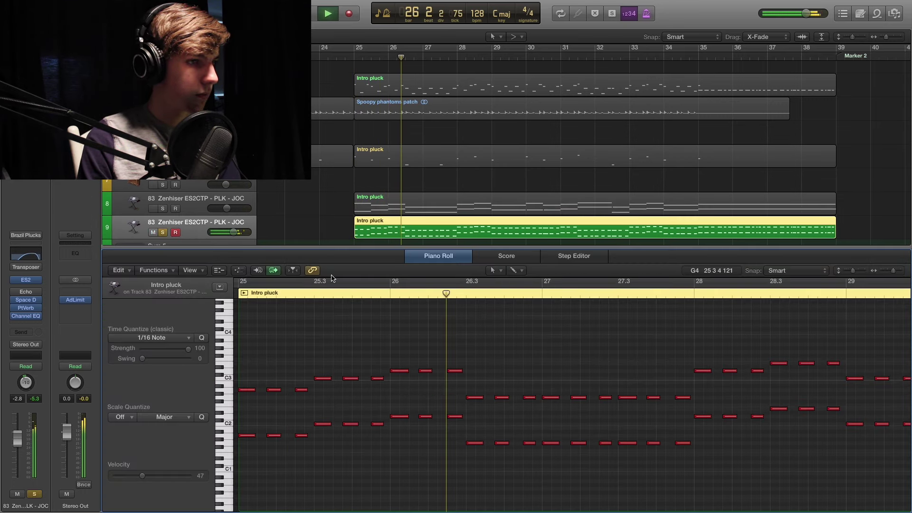
scroll(306, 214, "down", 5)
key("space")
left_click(185, 156)
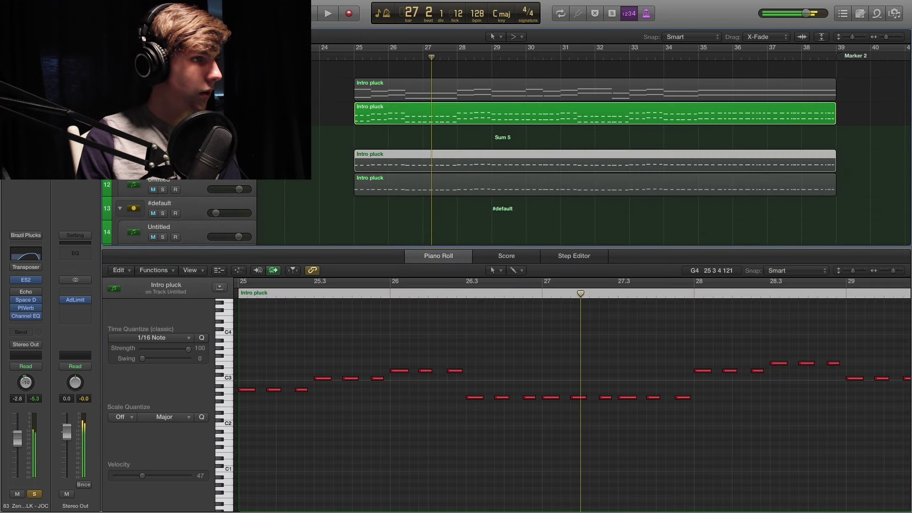
left_click(162, 118)
left_click(162, 166)
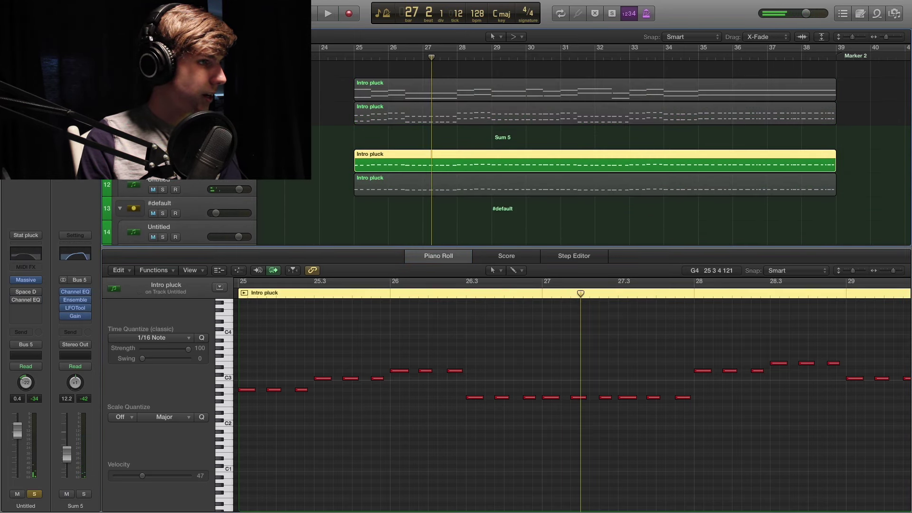
left_click(186, 134)
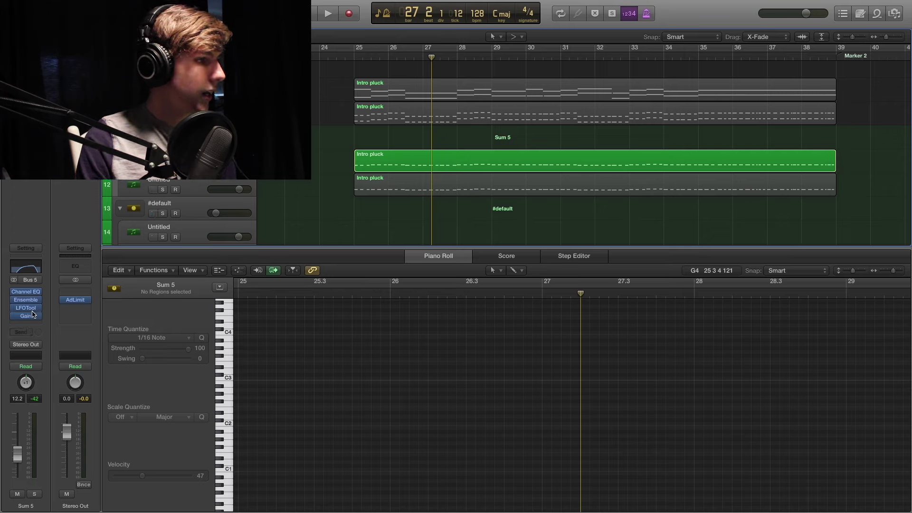
left_click(358, 57)
key("space")
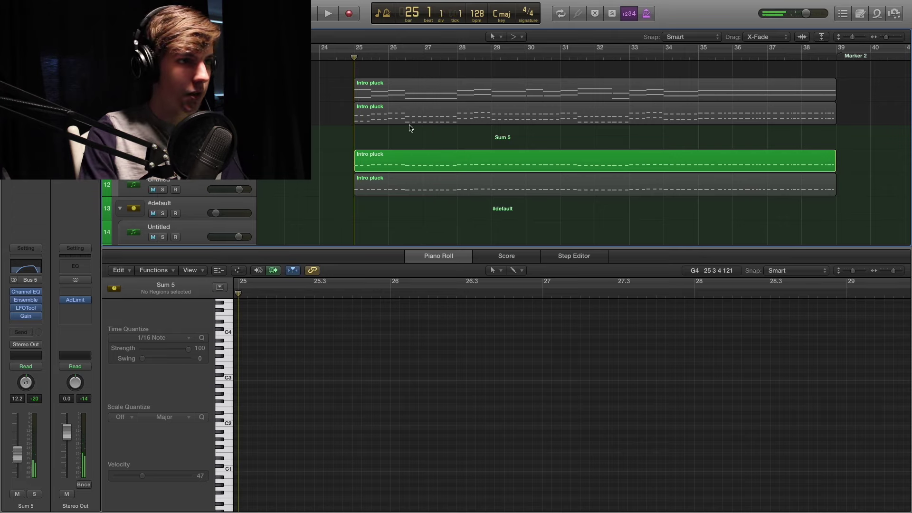
Compare the upper and lower Intro pluck tracks by swapping their solos and replaying from bar 25.
scroll(405, 137, "down", 2)
left_click(166, 130)
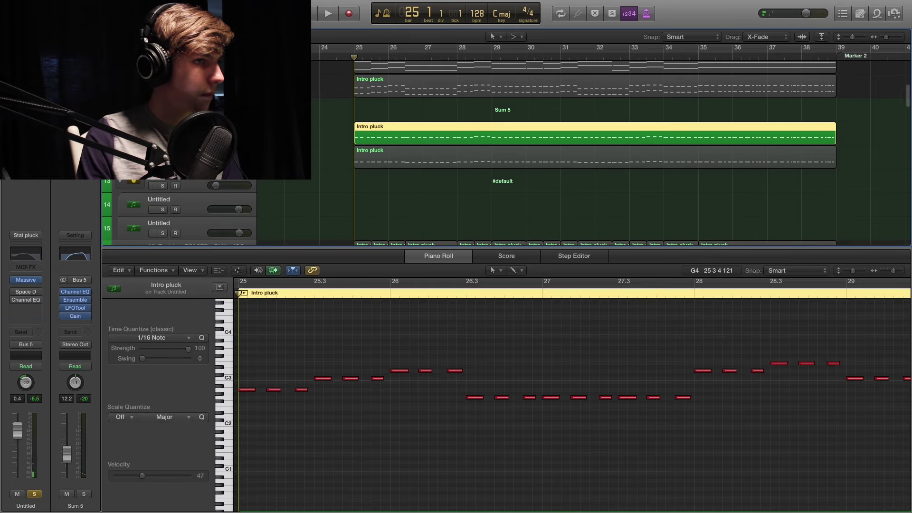
key("space")
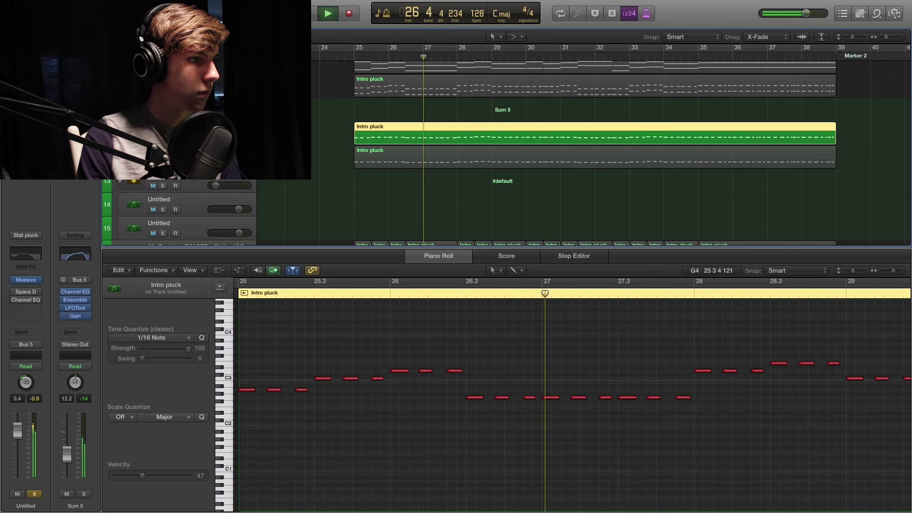
key("space")
left_click(163, 162)
left_click(162, 138)
left_click(356, 57)
key("space")
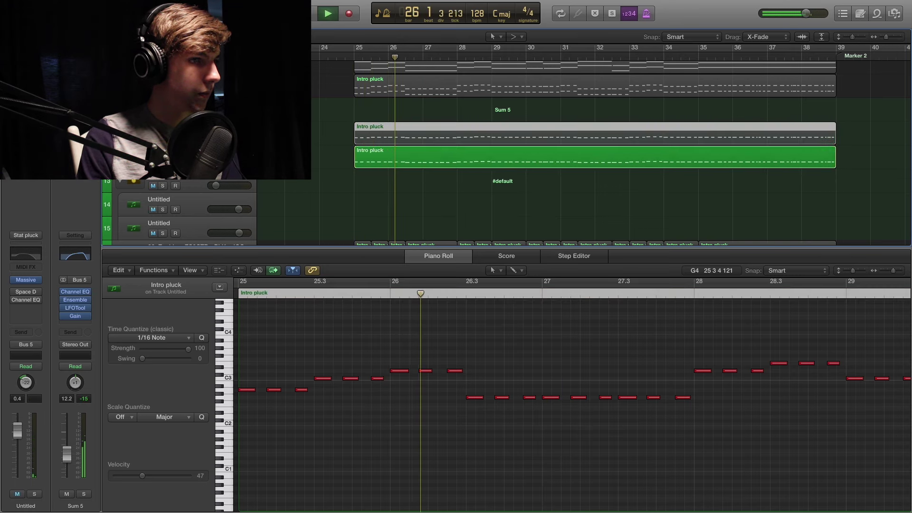
Re-solo the upper Intro pluck track, select track 12's region and replay from bar 25.
key("s")
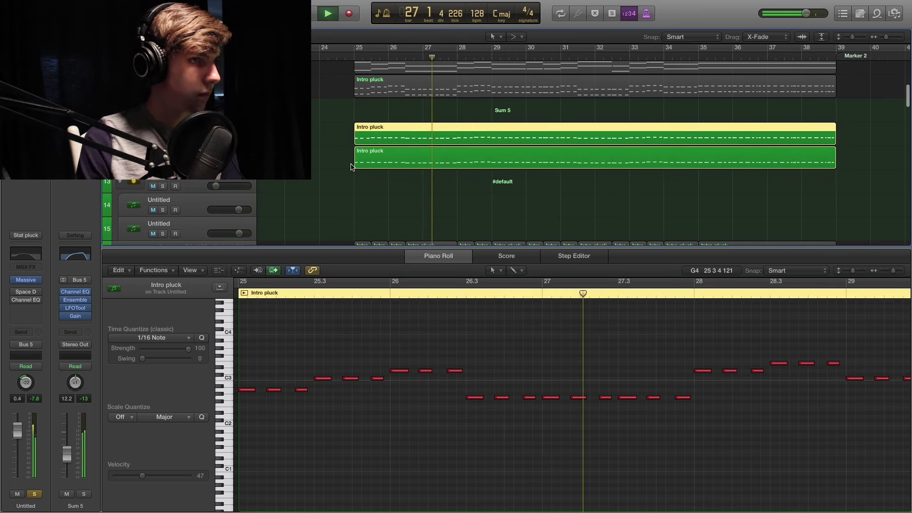
scroll(569, 143, "up", 3)
key("Down")
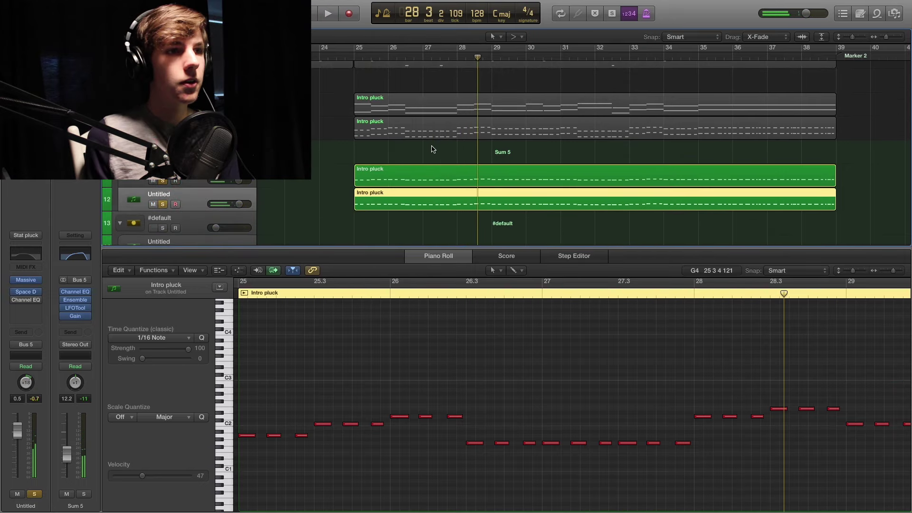
left_click(354, 56)
key("space")
key("space")
key("space")
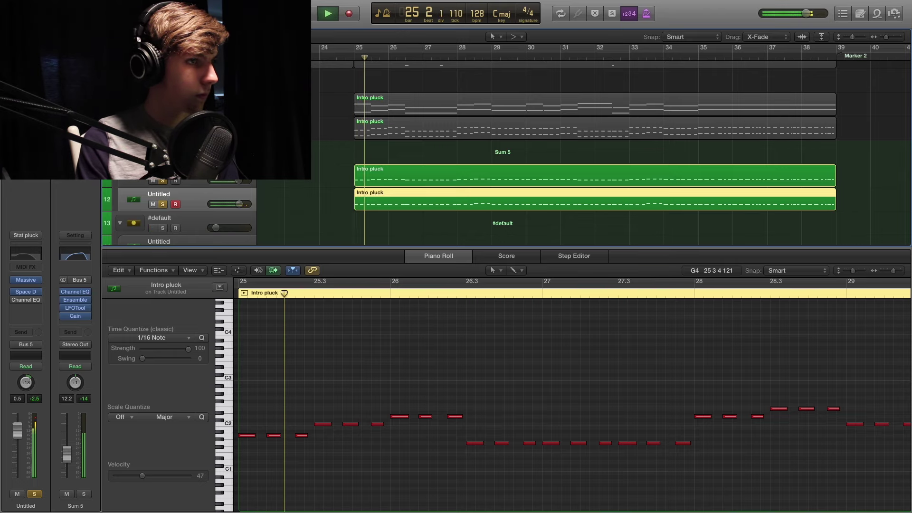
Solo track 9, unmute and solo track 8, and select the Spoopy phantoms patch region.
left_click(162, 133)
scroll(162, 133, "up", 1)
scroll(162, 133, "up", 4)
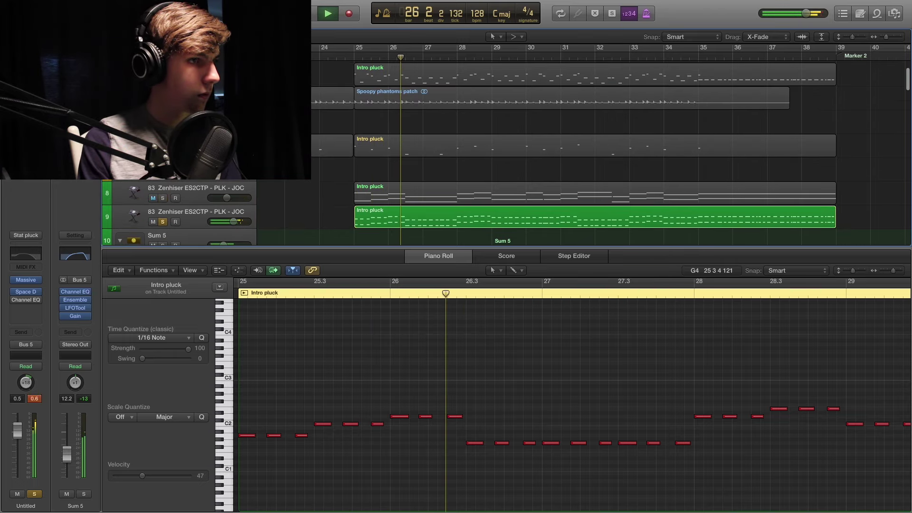
left_click(153, 198)
left_click(162, 198)
scroll(570, 142, "up", 1)
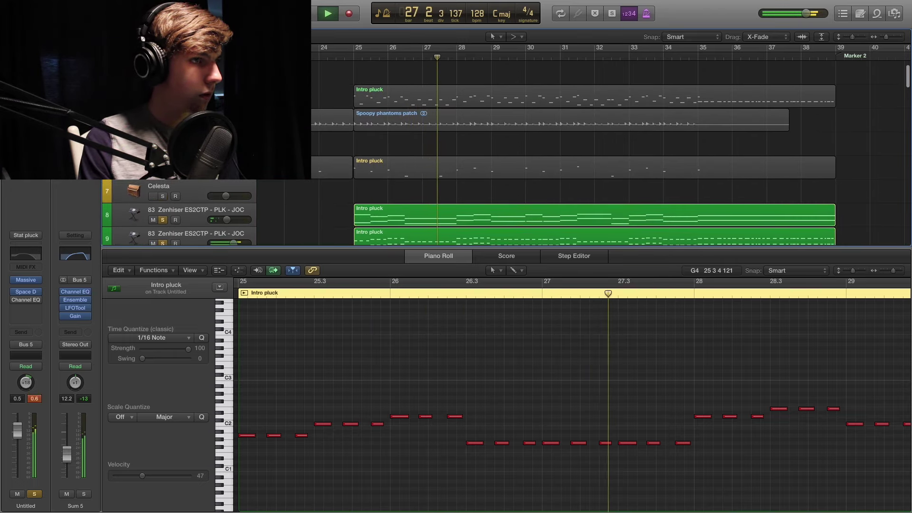
scroll(312, 125, "up", 1)
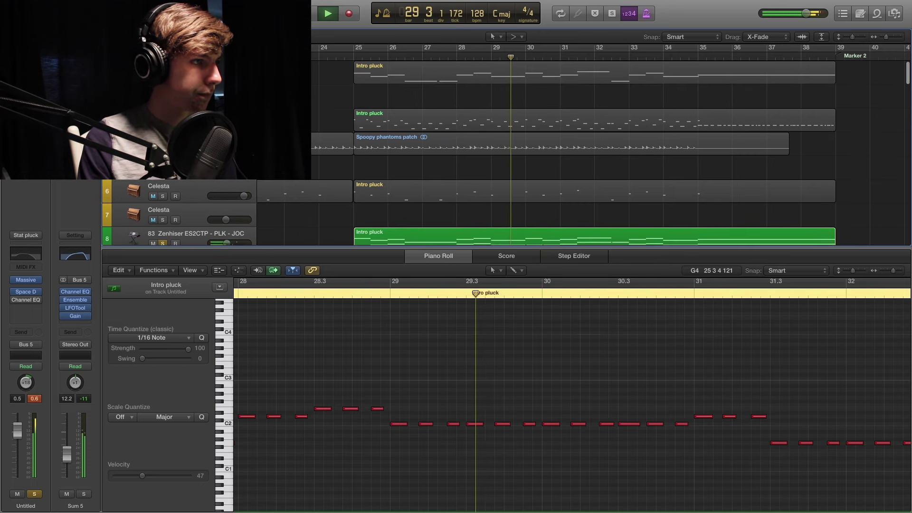
left_click(330, 143)
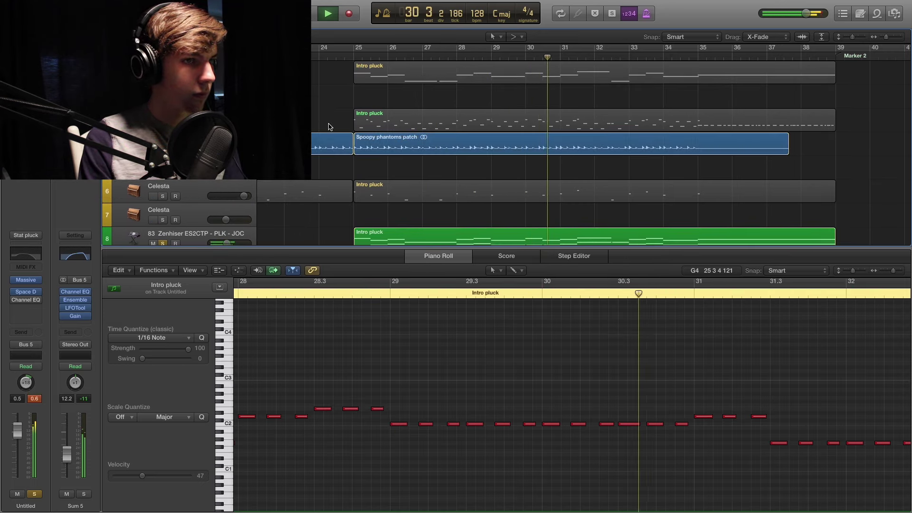
Close the Piano Roll, bring up the Spoopy phantoms patch channel, and stop playback at bar 25.
key("p")
scroll(328, 127, "down", 2)
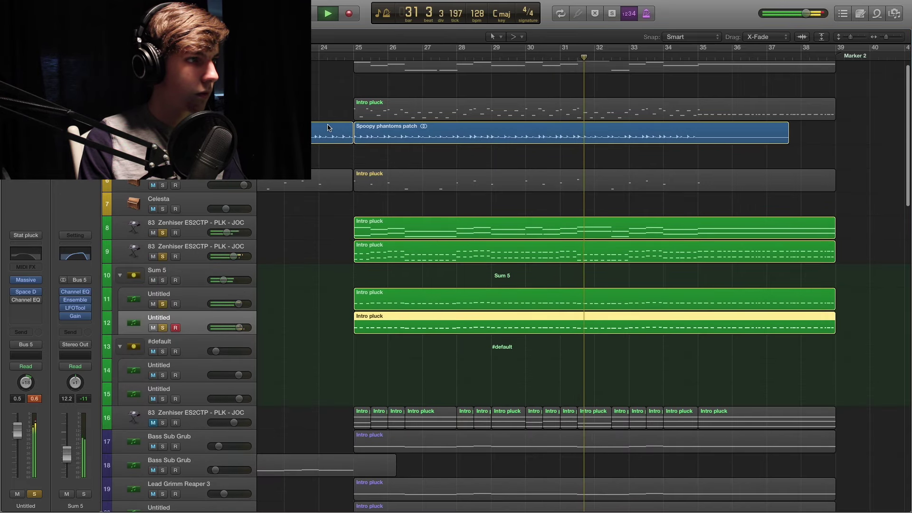
left_click(327, 130)
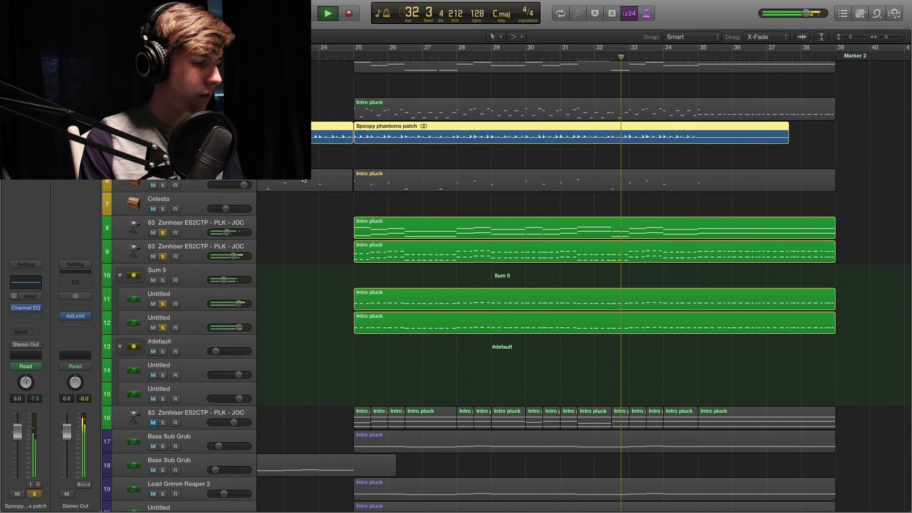
scroll(312, 173, "up", 2)
scroll(312, 173, "down", 1)
key("space")
Solo the top Intro pluck and Celesta tracks and audition the layers from bar 25.
left_click(163, 78)
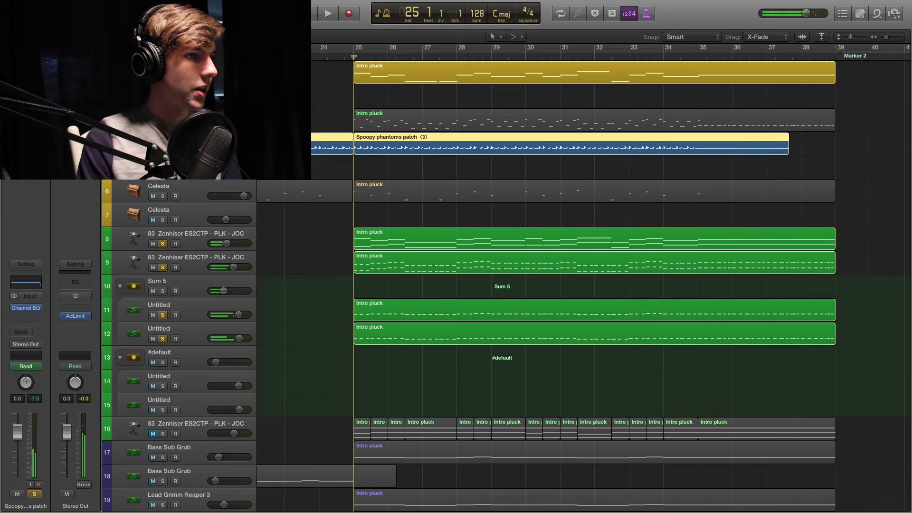
left_click(163, 196)
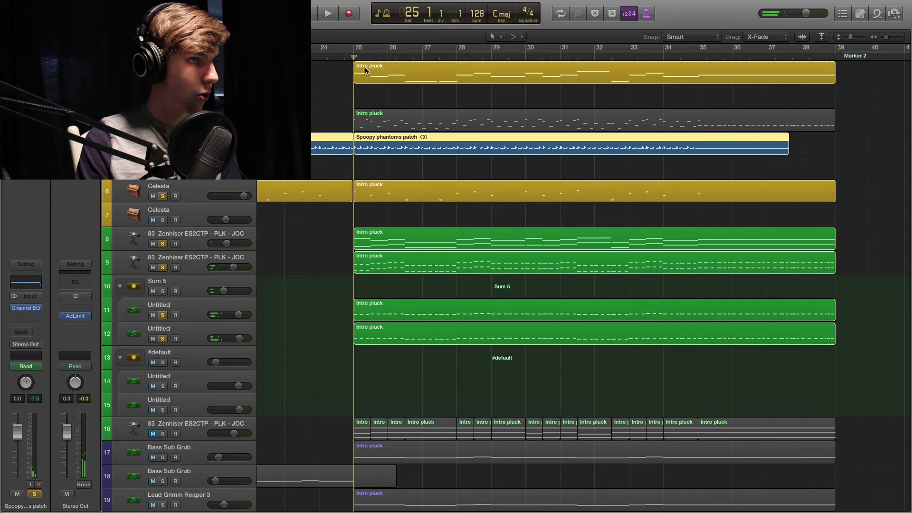
key("space")
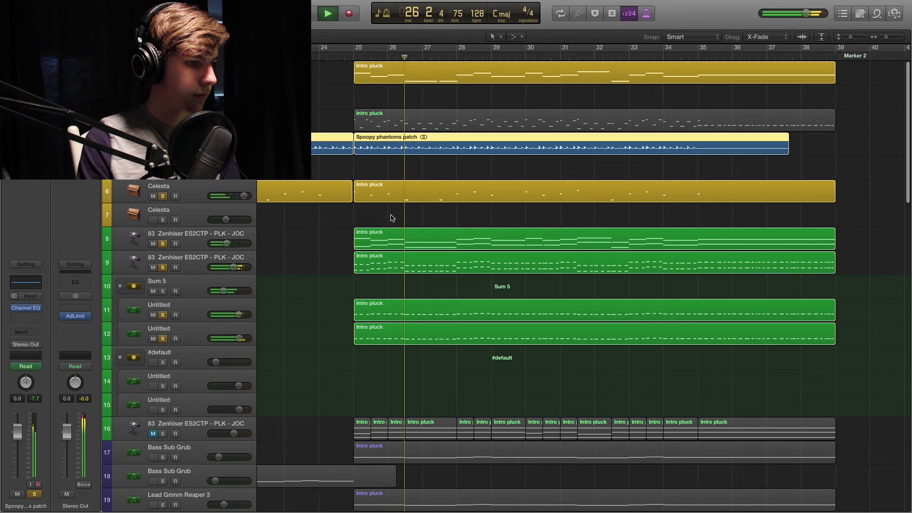
scroll(391, 217, "down", 5)
scroll(392, 218, "down", 1)
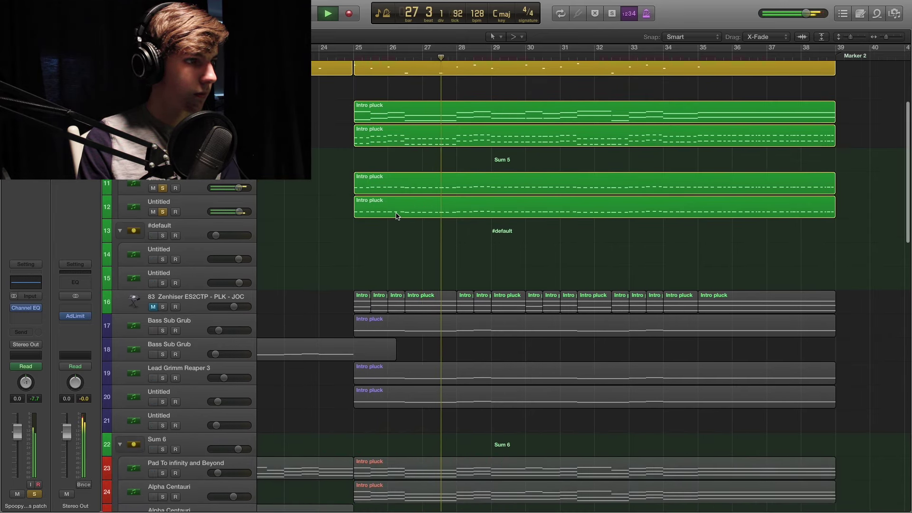
key("space")
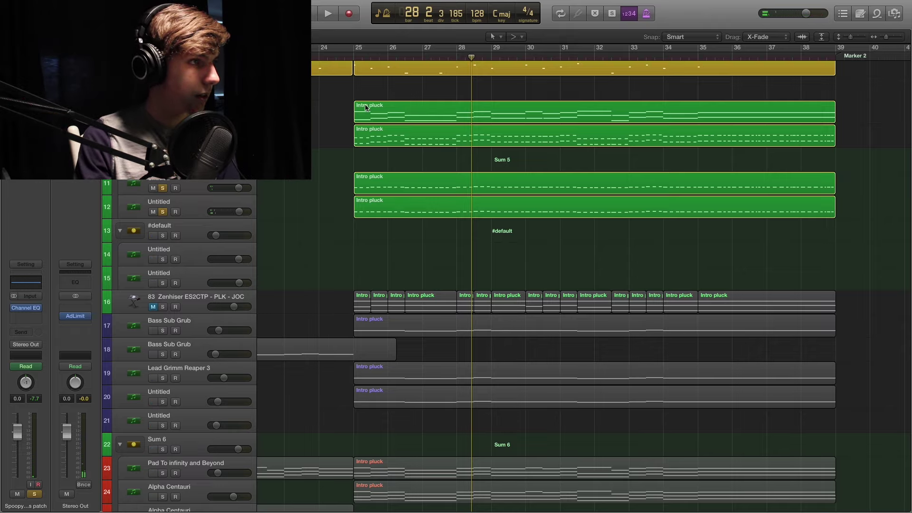
Solo Bass Sub Grub, add Lead Grimm Reaper 3, then unsolo Bass Sub Grub during playback.
scroll(332, 258, "down", 9)
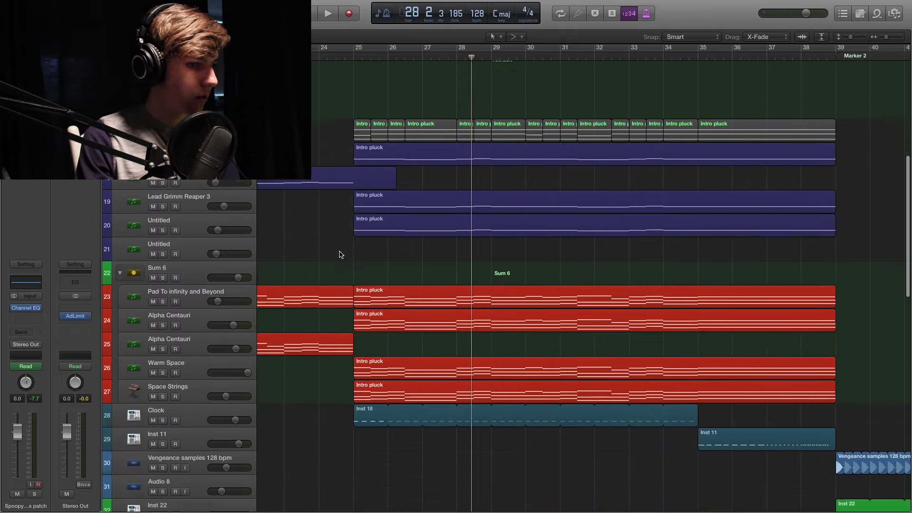
scroll(340, 255, "up", 3)
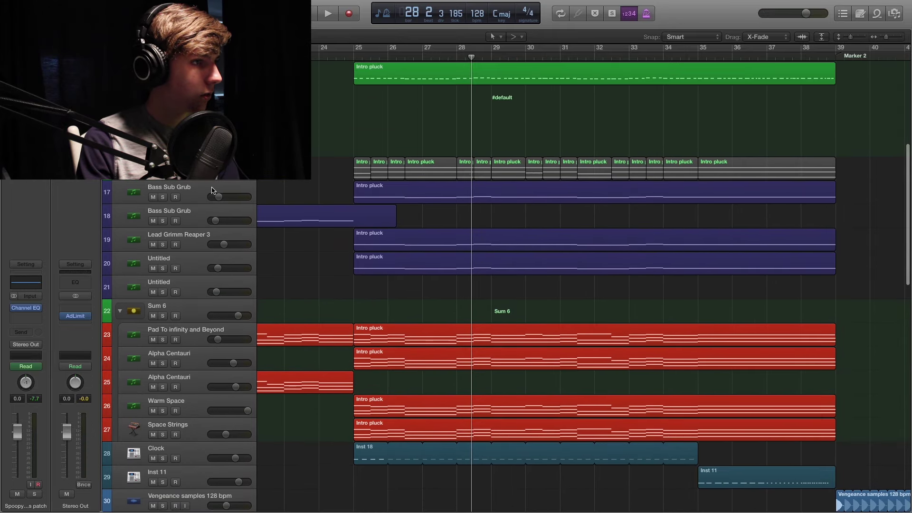
left_click(163, 196)
key("shift+space")
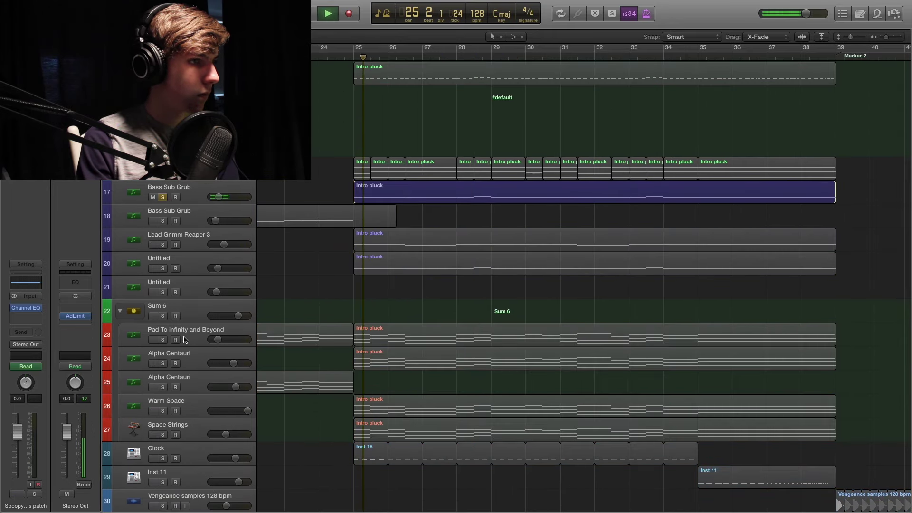
left_click(162, 244)
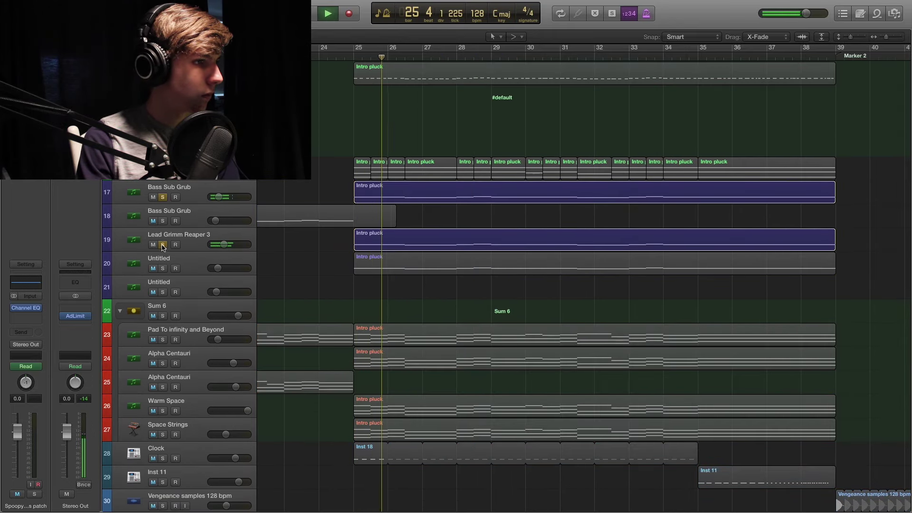
left_click(162, 198)
Select Lead Grimm Reaper 3, replay from bar 25, and move the solo to track 20.
key("space")
left_click(195, 238)
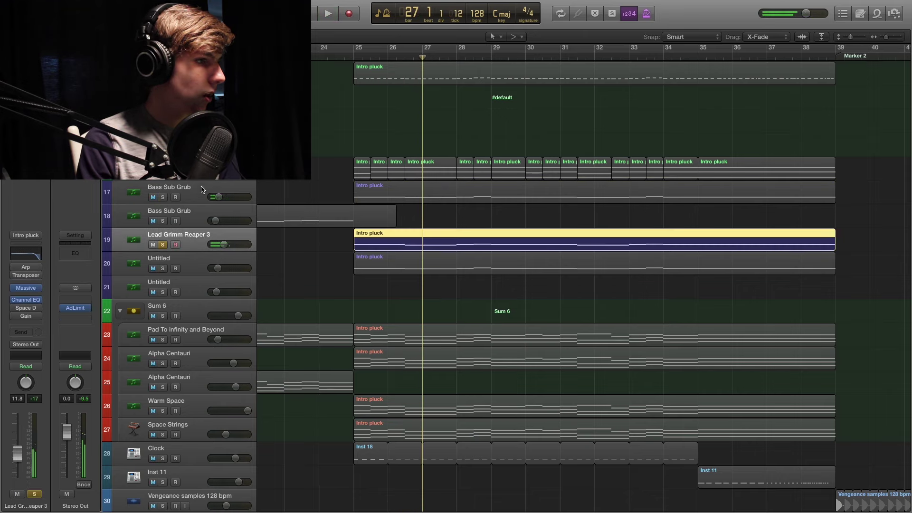
left_click(347, 56)
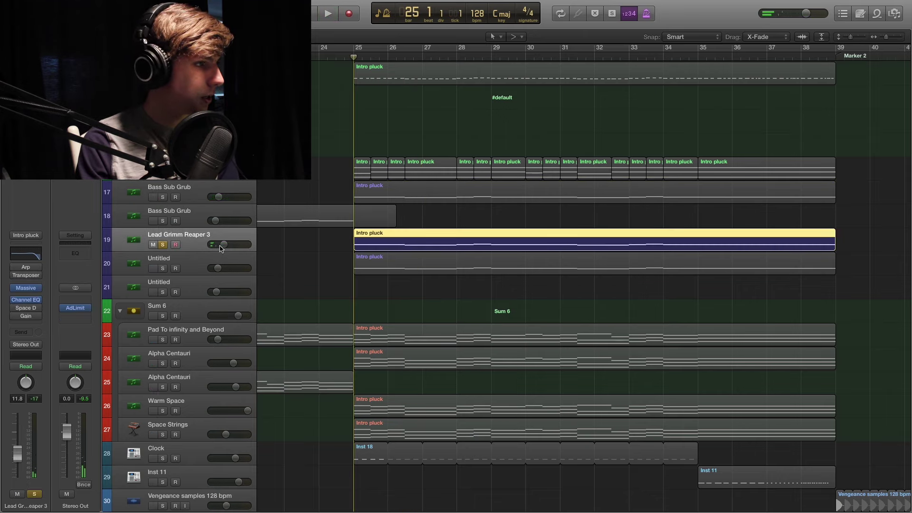
key("space")
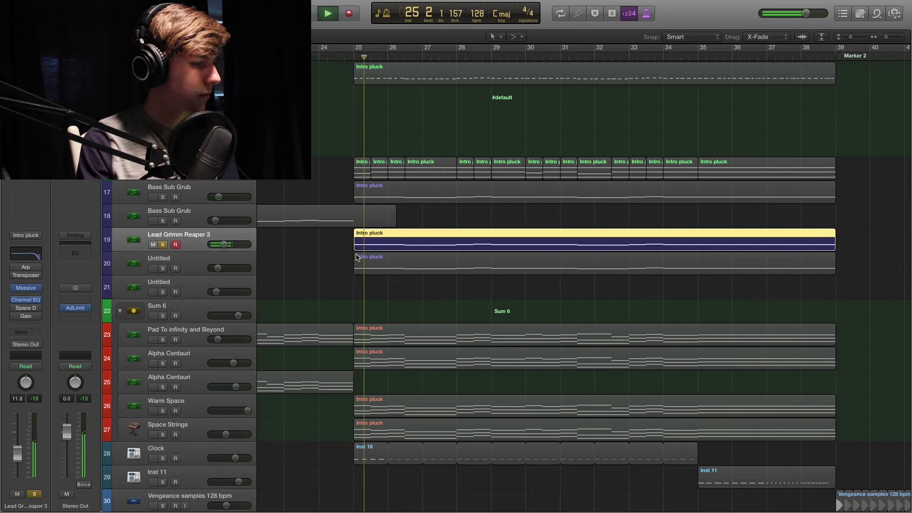
left_click(160, 267)
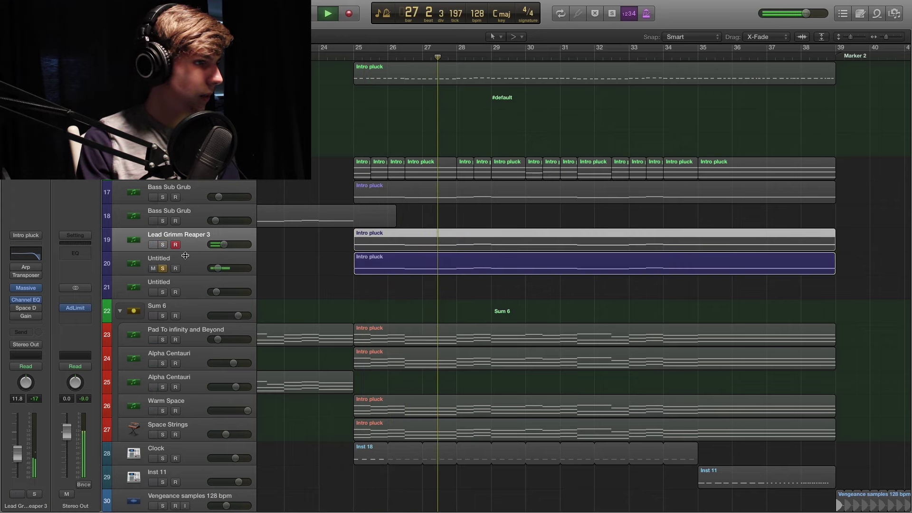
Switch the solo from Lead Grimm Reaper 3 back to track 20 and restart playback.
key("space")
left_click(163, 244)
left_click(164, 268)
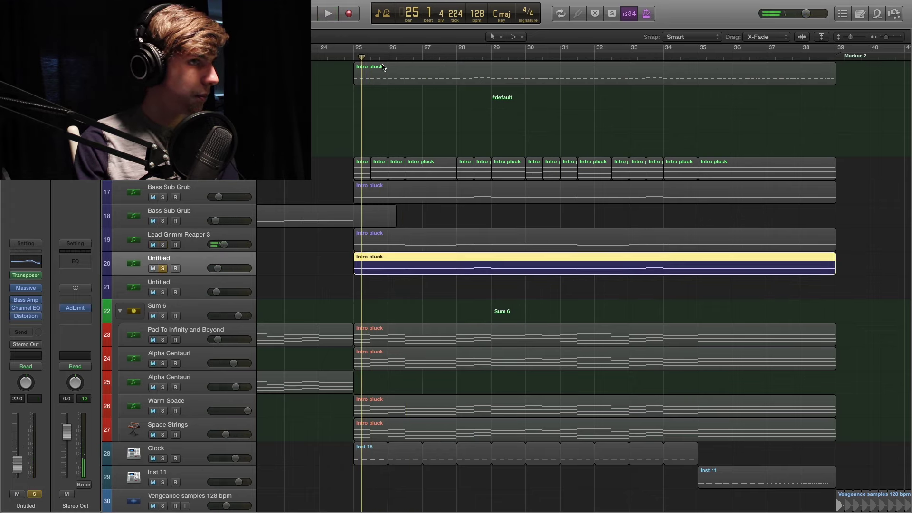
key("space")
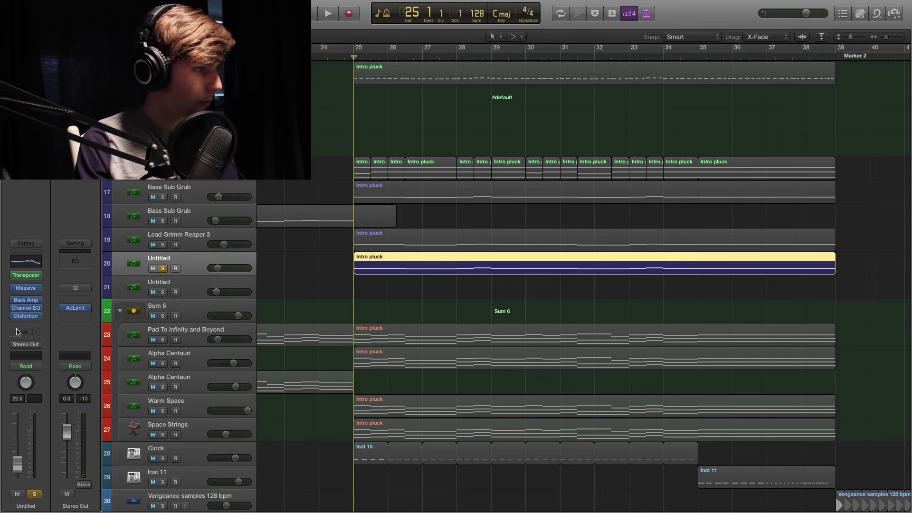
key("space")
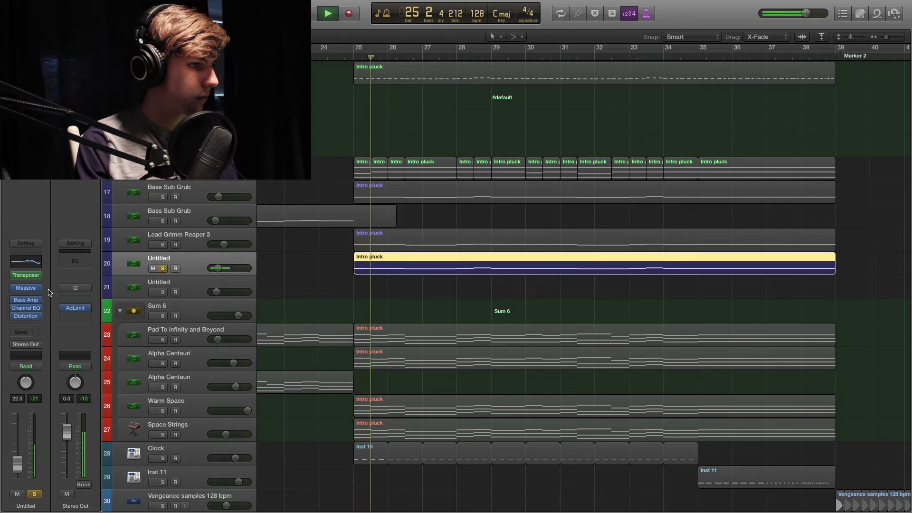
Toggle track 20's Bass Amp insert and audition the change from bar 25.
mouse_move(20, 316)
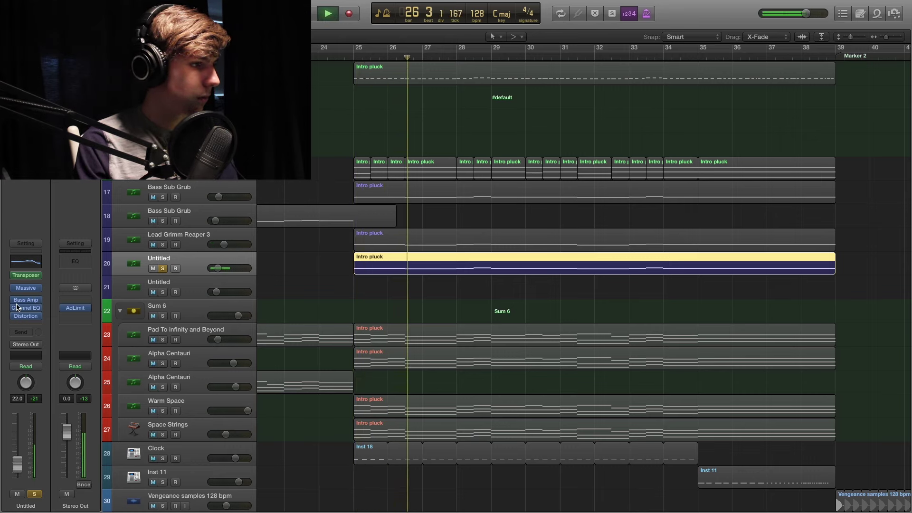
left_click(15, 299)
key("space")
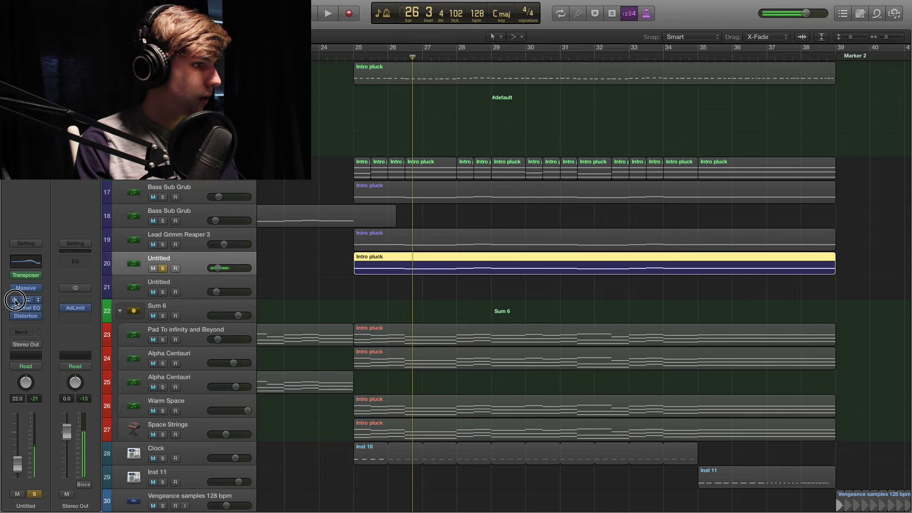
left_click(351, 57)
key("space")
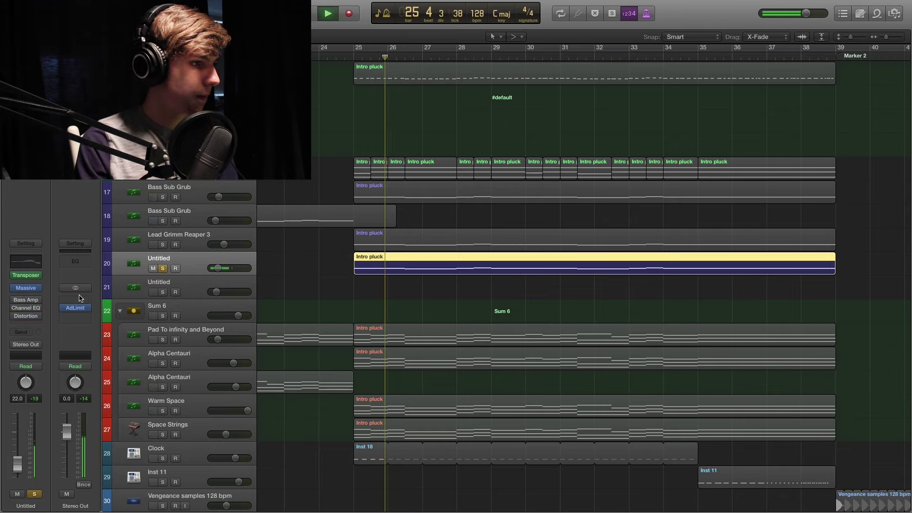
key("space")
Switch the Bass Amp plugin on in the Bass Amp Designer window, then close the window.
mouse_move(21, 304)
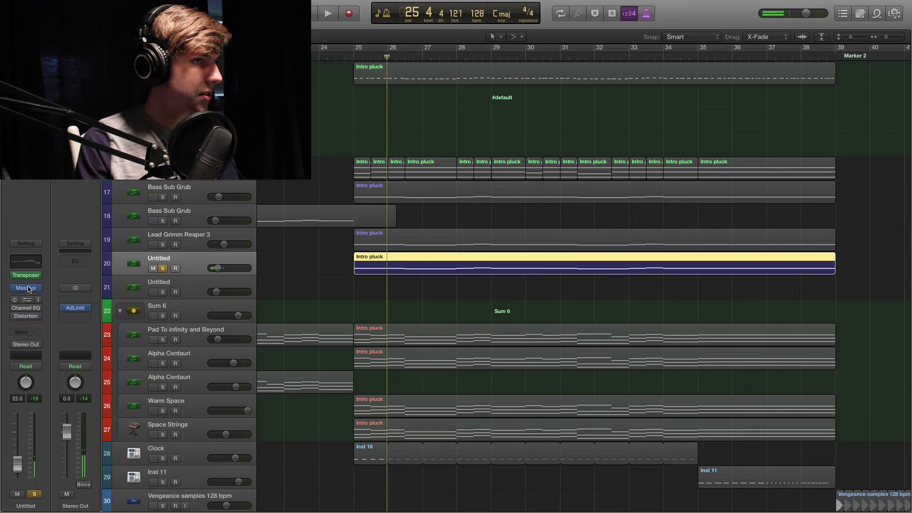
left_click(26, 299)
left_click_drag(353, 42, 431, 137)
left_click(358, 57)
left_click(113, 140)
left_click(109, 126)
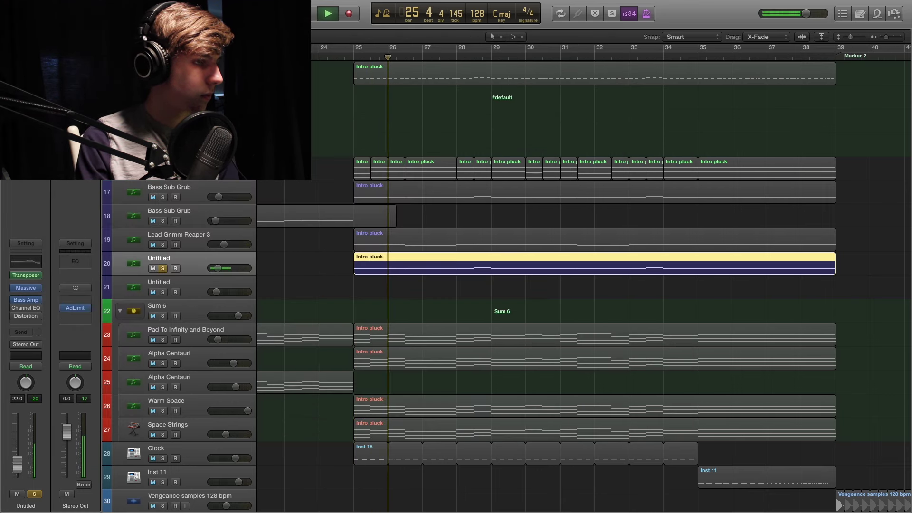
Enable the Channel EQ insert and audition track 20 from bar 25.
left_click(15, 308)
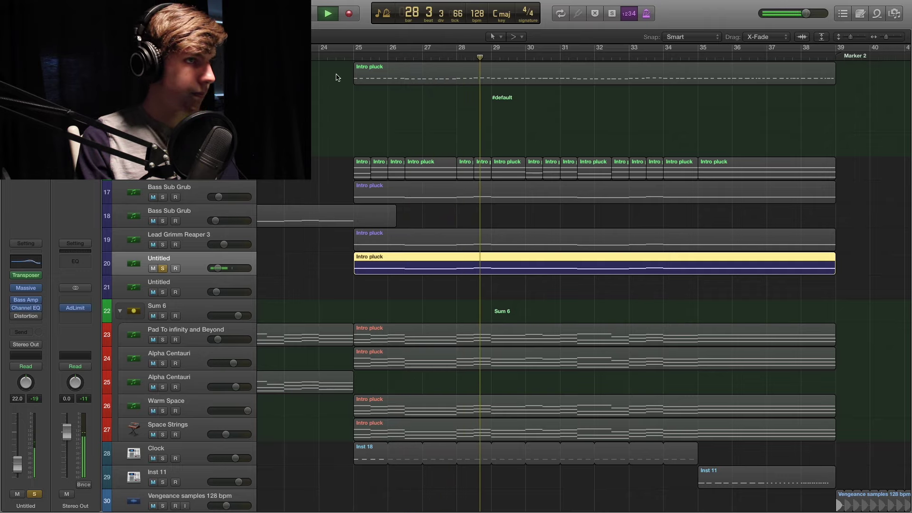
key("space")
left_click(357, 57)
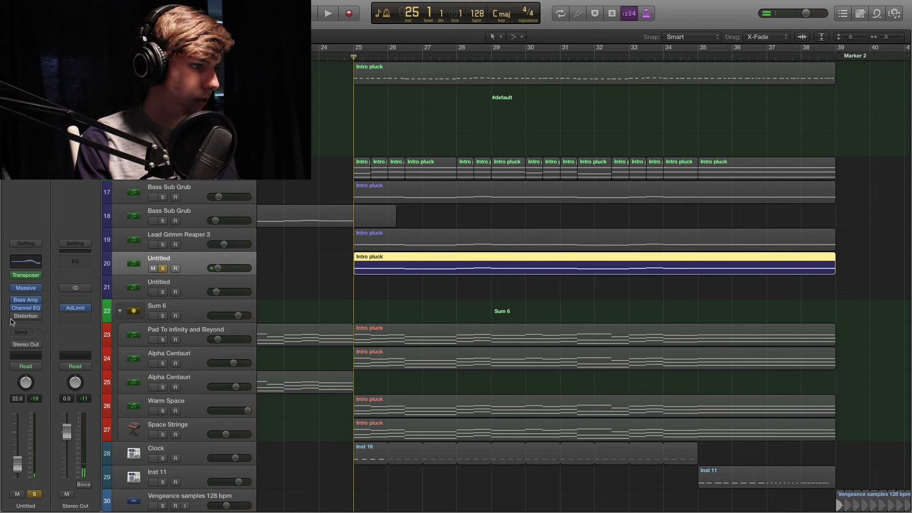
key("space")
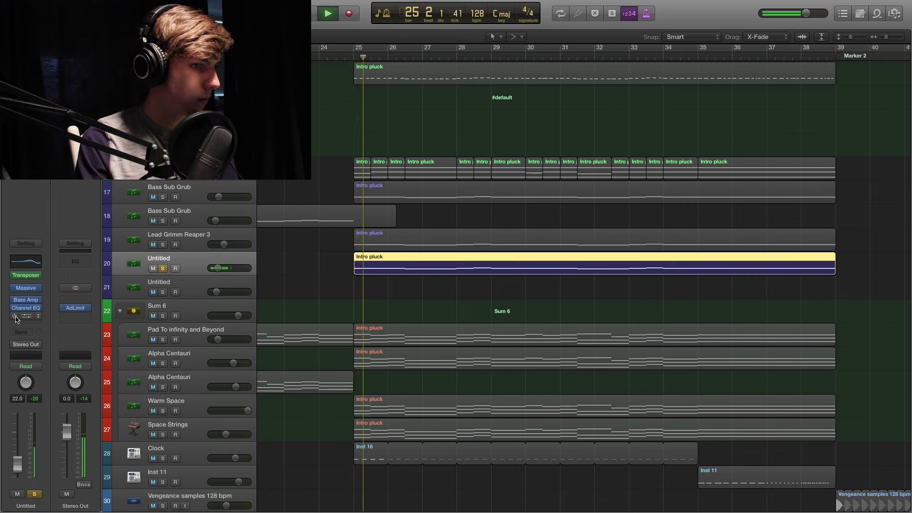
key("space")
Solo Lead Grimm Reaper 3 and Bass Sub Grub, audition from bar 25, then unsolo Bass Sub Grub.
key("space")
key("space")
left_click(163, 245)
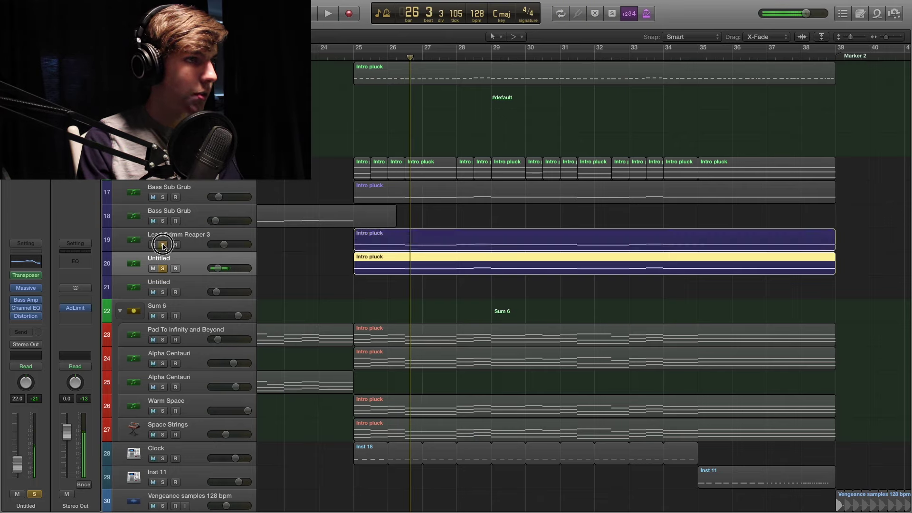
key("space")
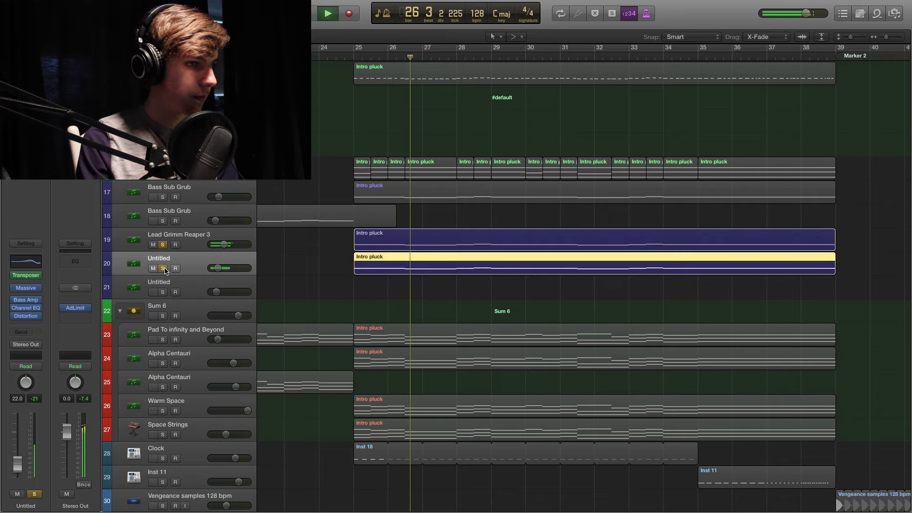
left_click(163, 197)
left_click(352, 57)
key("space")
scroll(337, 173, "up", 10)
scroll(336, 175, "down", 7)
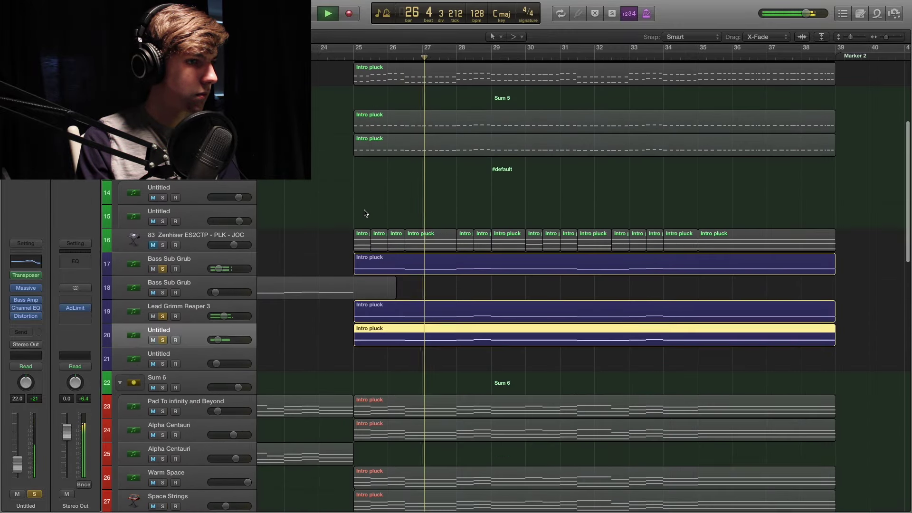
key("space")
left_click(162, 268)
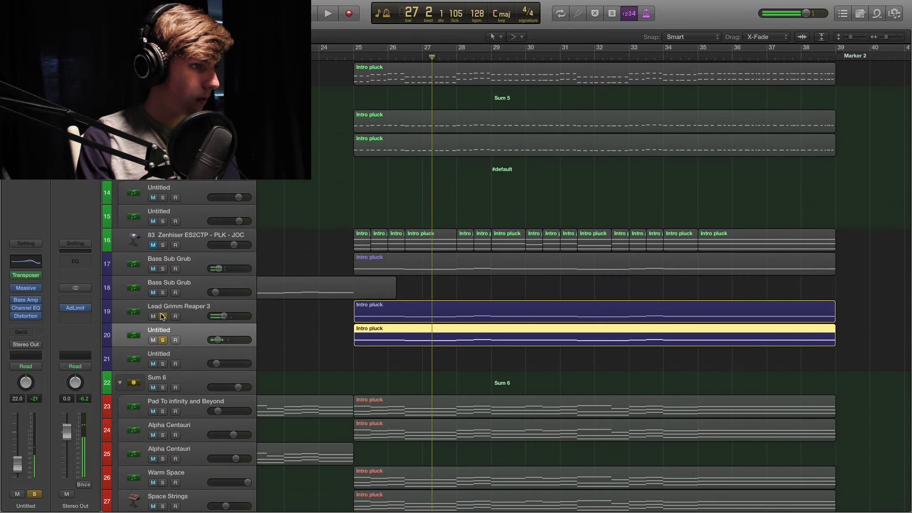
Clear the lead and Untitled solos, solo Pad To infinity and Beyond, and play from bar 25.
left_click(163, 316)
left_click(162, 340)
scroll(420, 304, "down", 12)
scroll(291, 279, "up", 7)
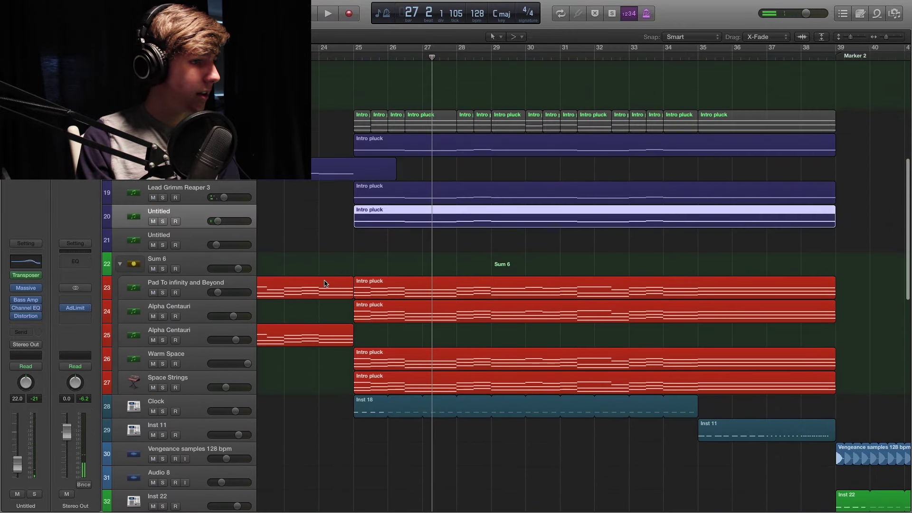
left_click(163, 292)
left_click(352, 57)
key("space")
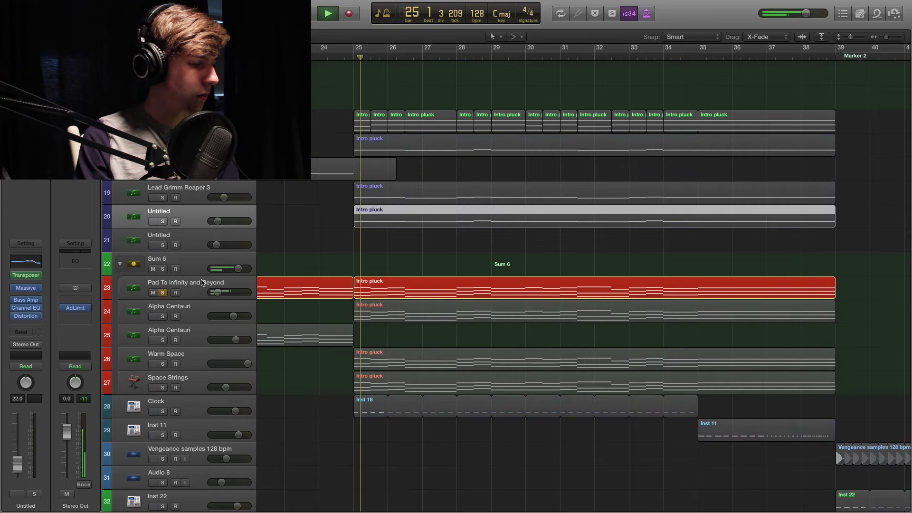
left_click(200, 282)
Move the solo to Alpha Centauri, then Warm Space, showing each pad's plugins.
left_click(163, 316)
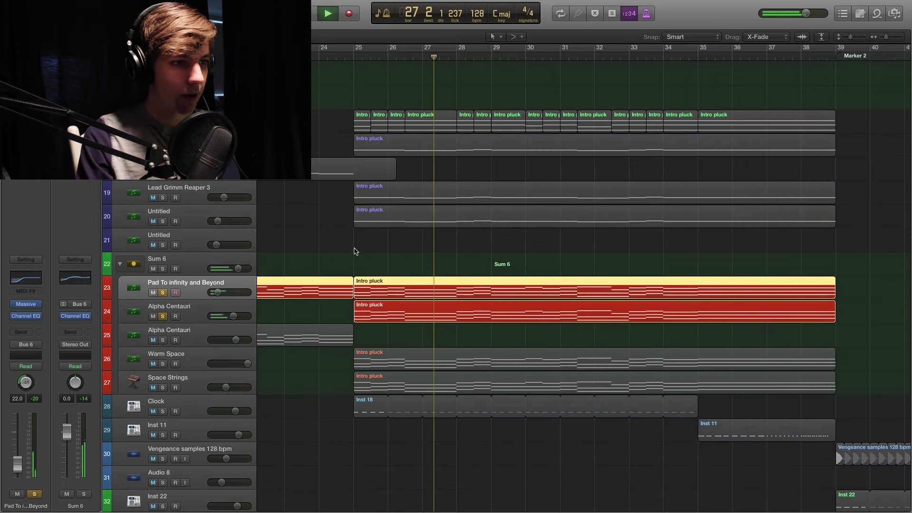
left_click(163, 292)
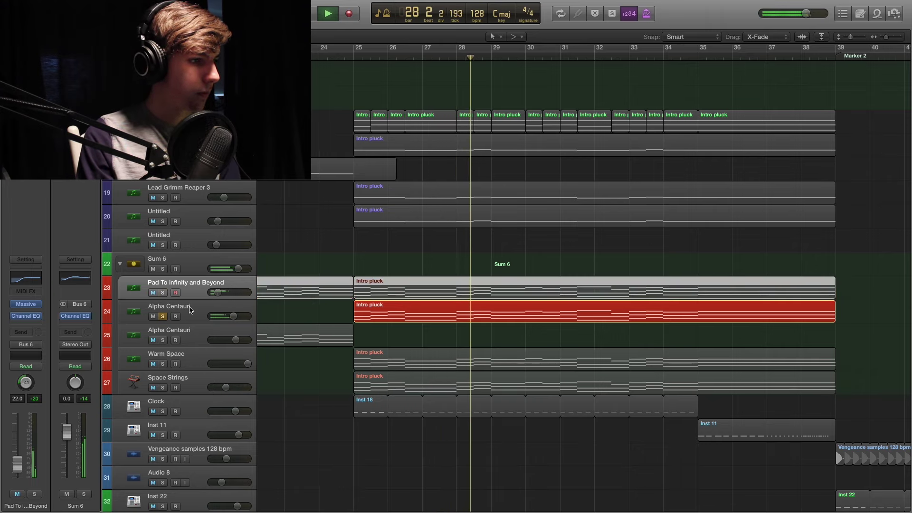
left_click(190, 309)
scroll(293, 313, "down", 2)
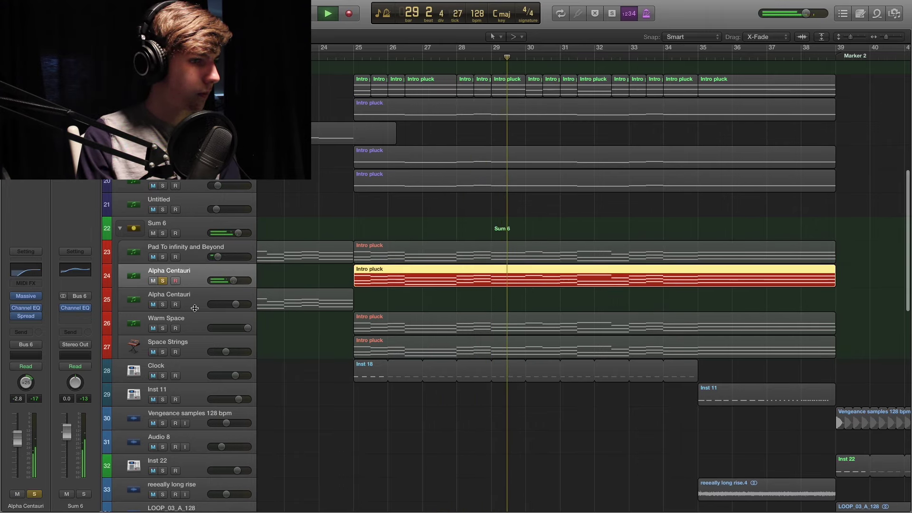
left_click(162, 328)
left_click(162, 281)
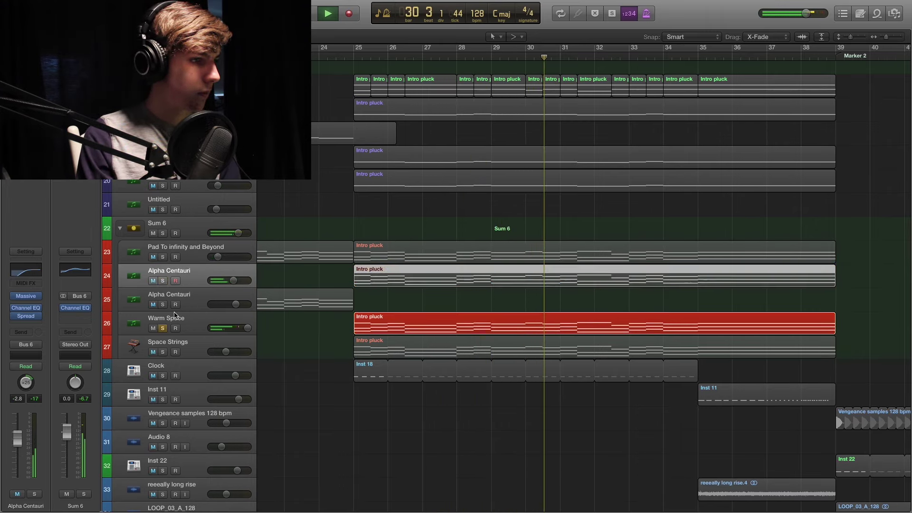
left_click(197, 332)
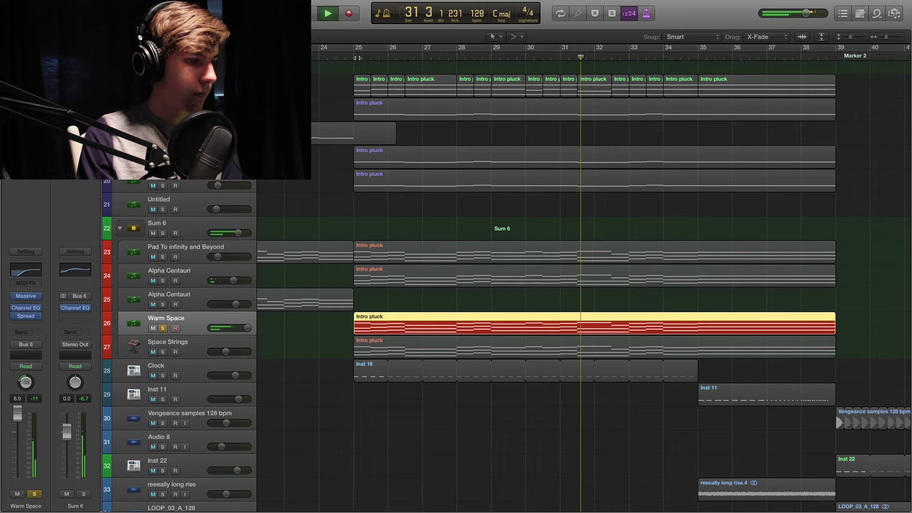
Replay from bar 25 and add Space Strings, Pad To infinity and Beyond, and Alpha Centauri to the solo.
key("space")
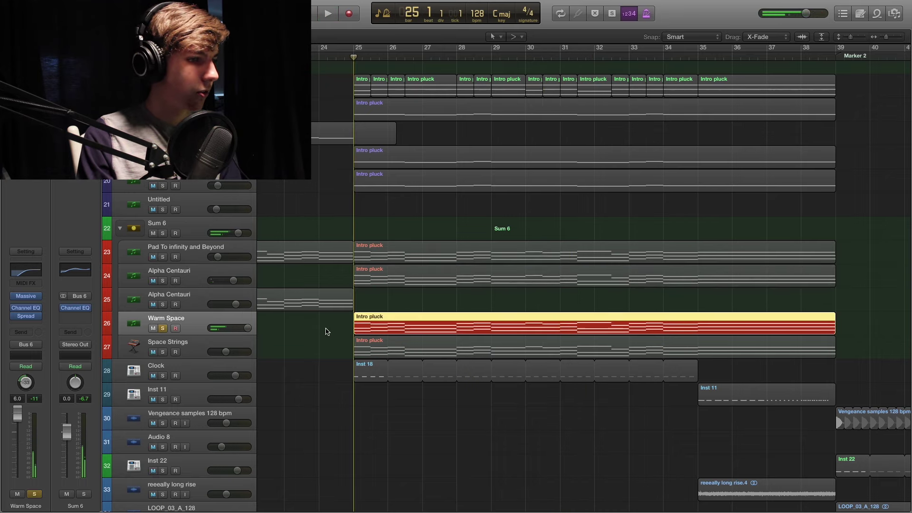
key("space")
left_click(162, 352)
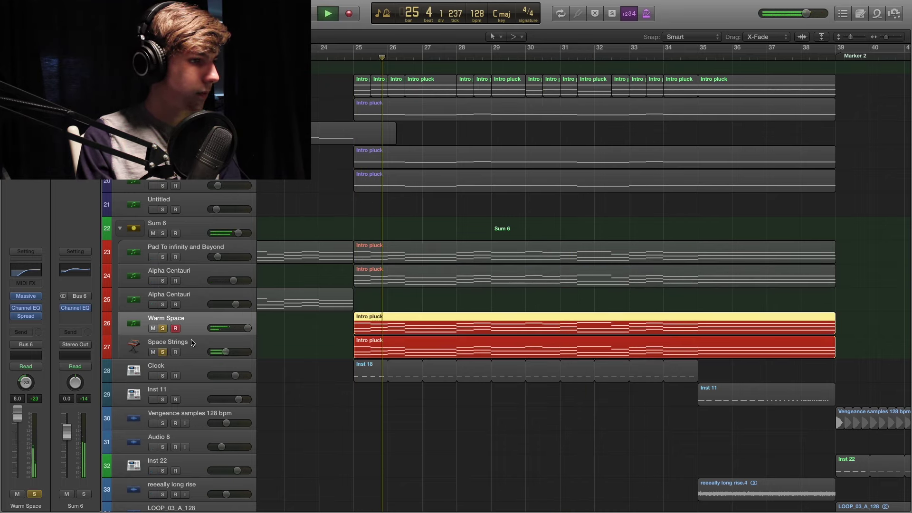
left_click(163, 257)
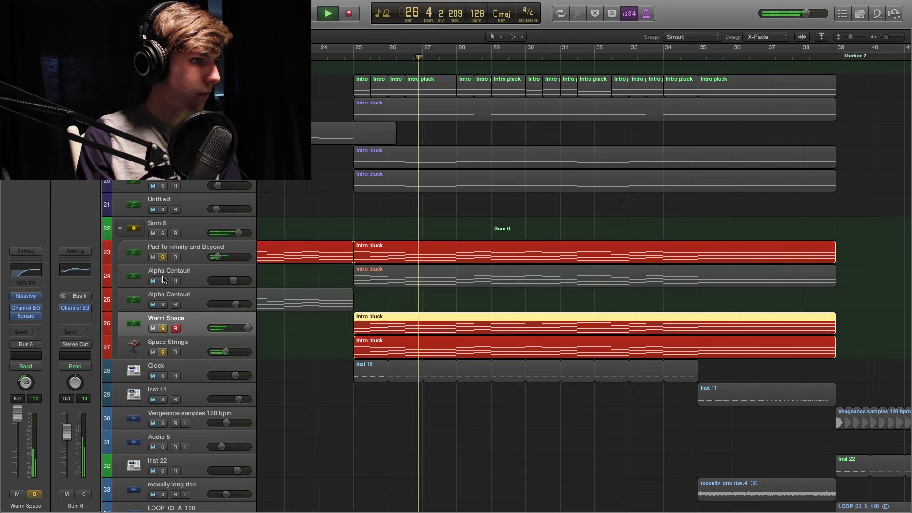
left_click(163, 281)
scroll(297, 247, "up", 2)
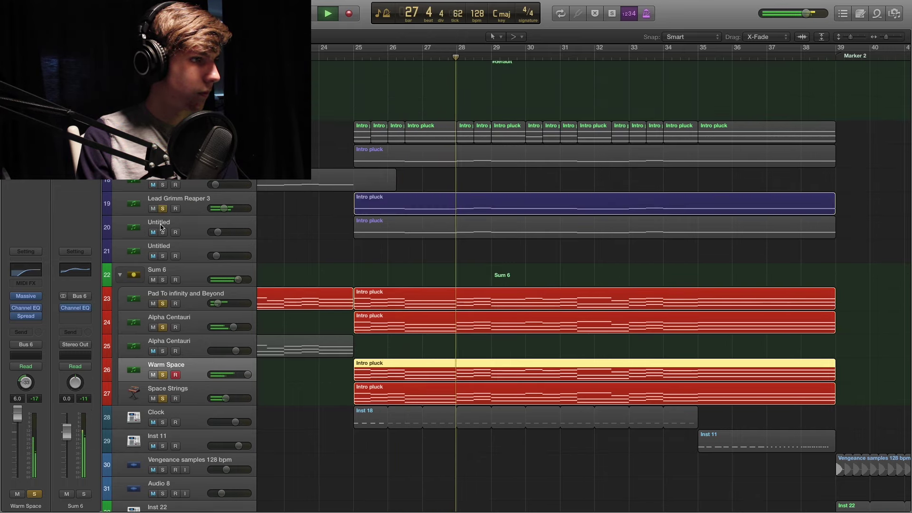
Add the Untitled lead layer, the Sum 5 group, and pluck tracks 9 and 8 to the solo.
left_click(162, 232)
scroll(269, 251, "up", 4)
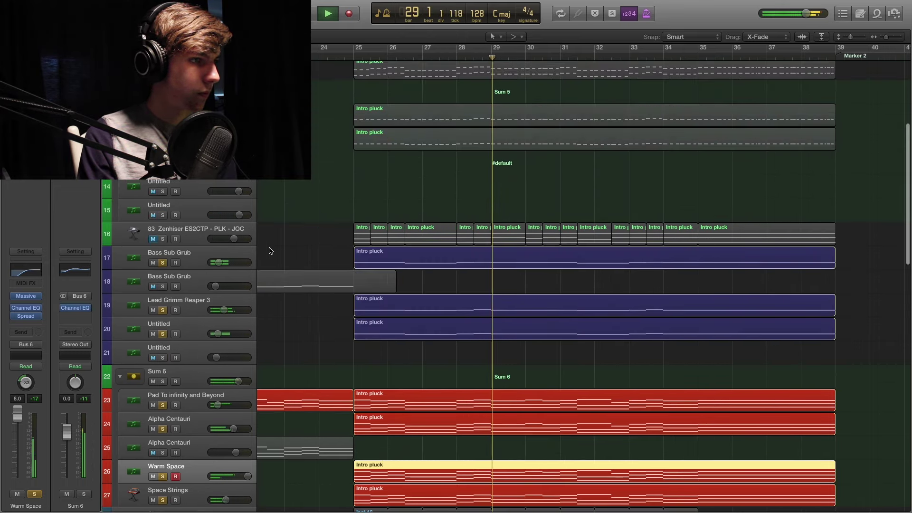
scroll(314, 241, "up", 3)
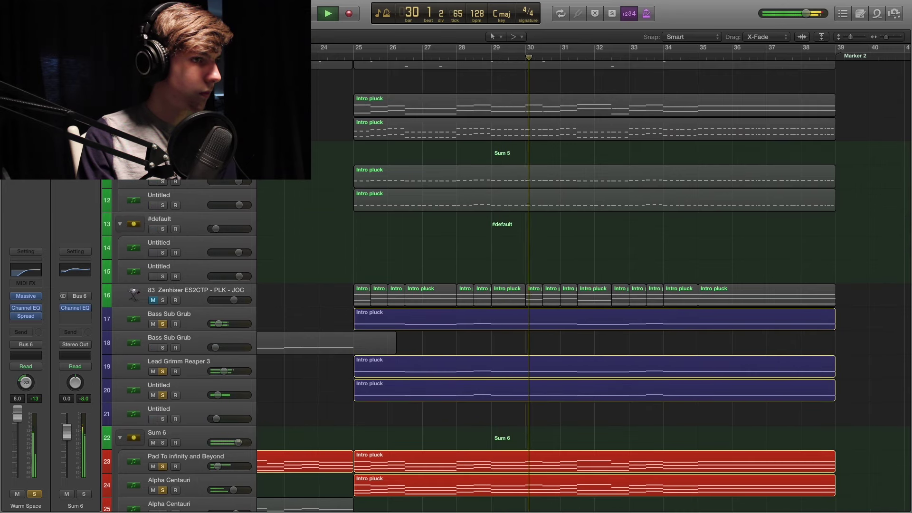
left_click(162, 157)
scroll(304, 213, "up", 4)
left_click(163, 234)
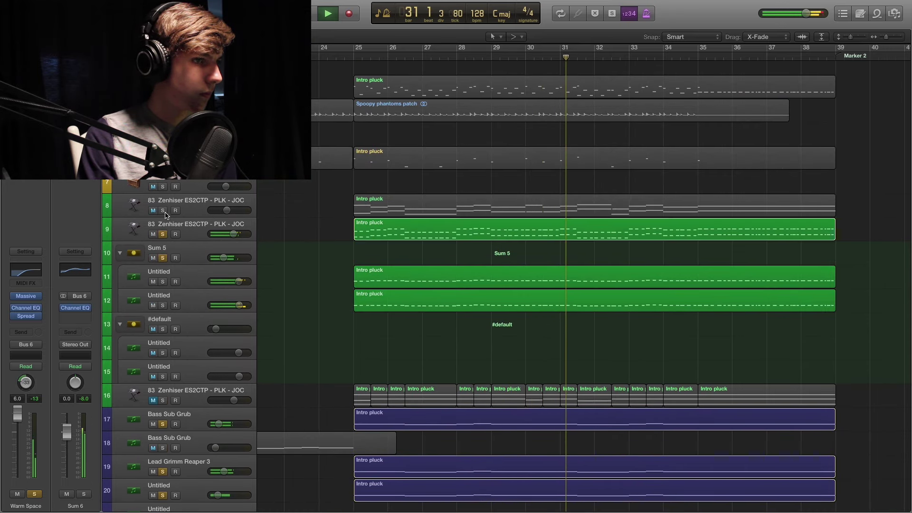
left_click(162, 211)
Add Spoopy phantoms, Celesta and the top Intro pluck, then stop at bar 25 and clear all solos.
scroll(164, 214, "up", 2)
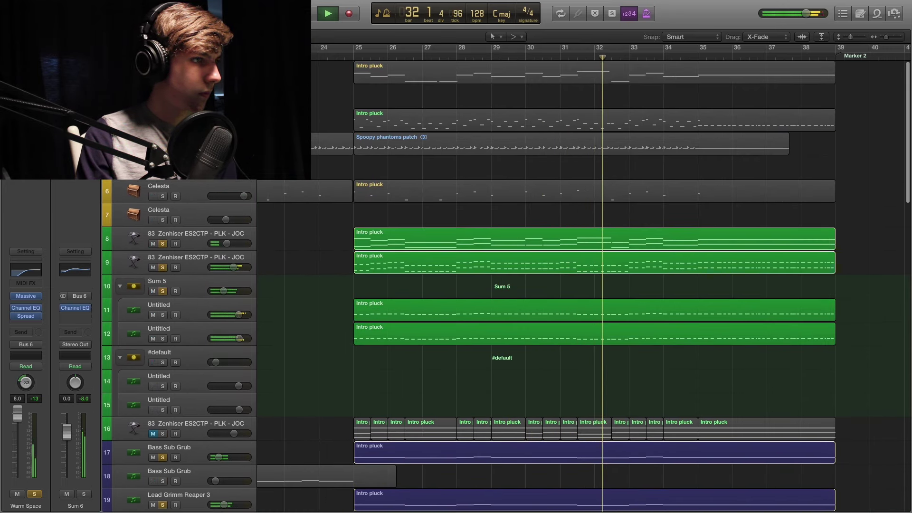
left_click(162, 148)
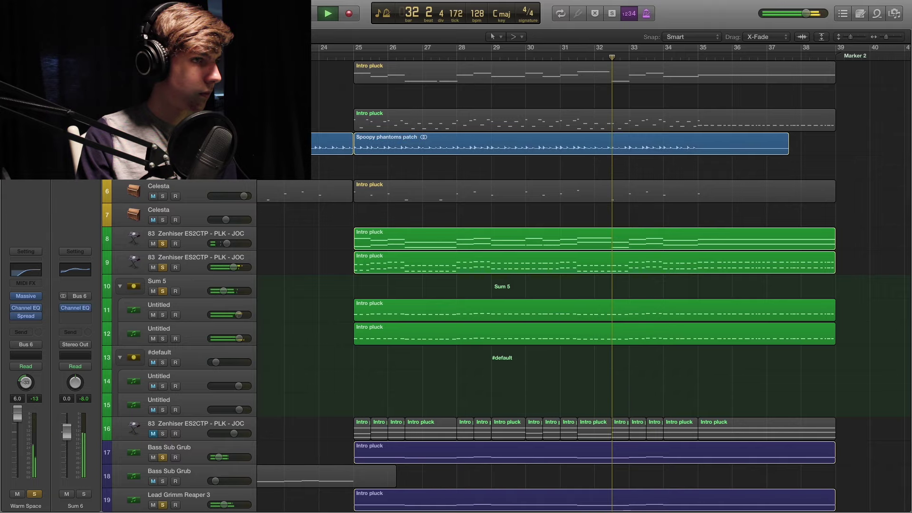
left_click(162, 196)
left_click(162, 77)
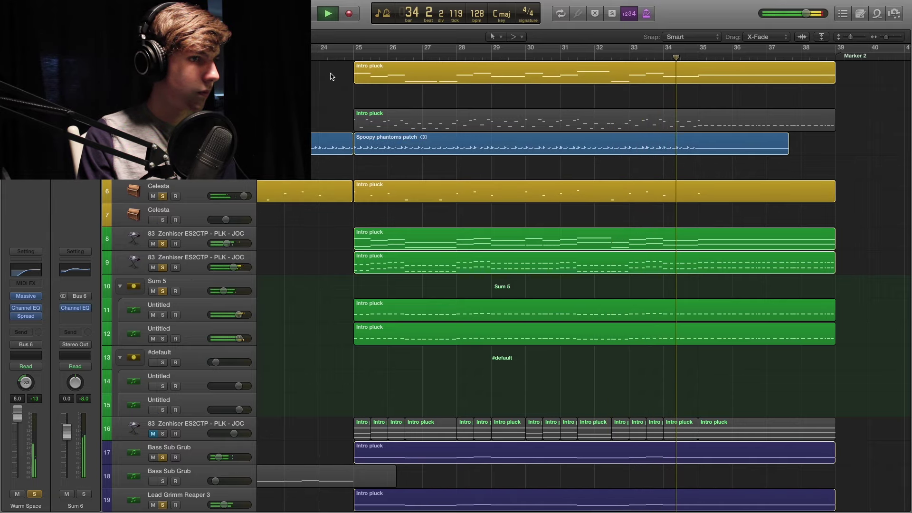
scroll(332, 95, "down", 10)
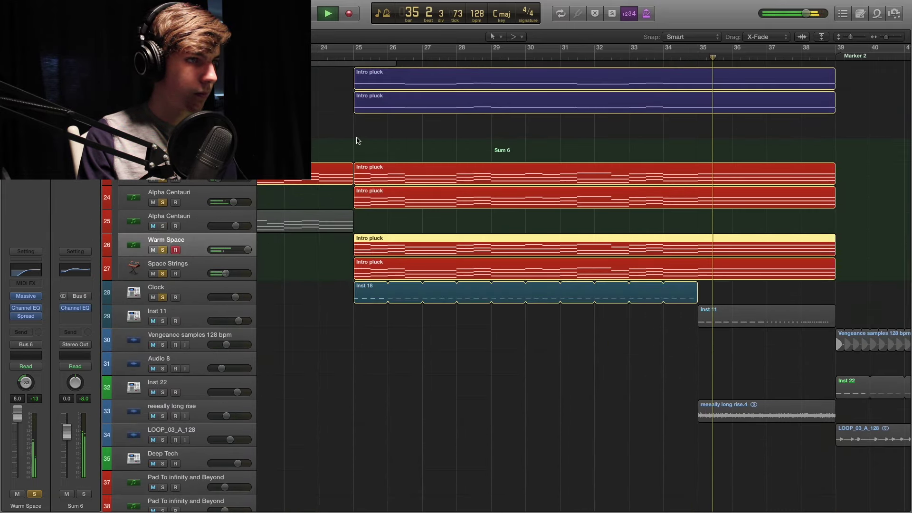
left_click(356, 53)
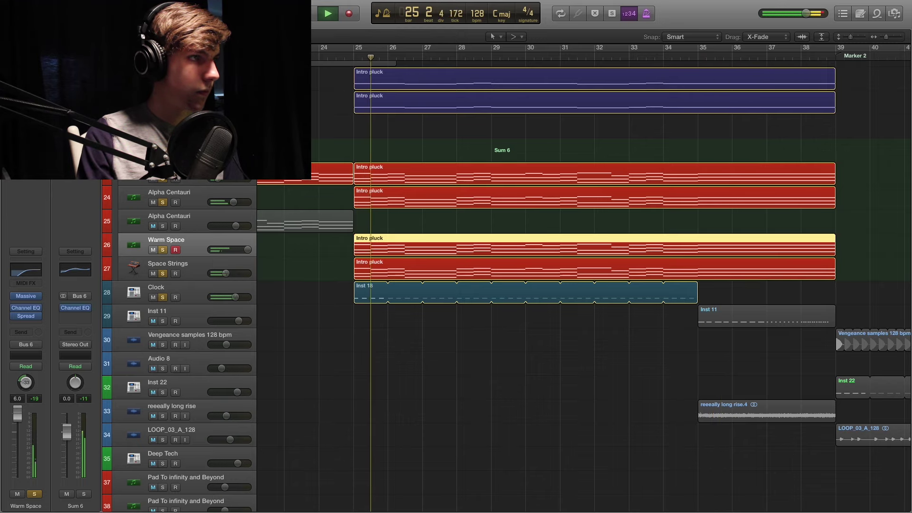
key("space")
key("ctrl+alt+super+s")
Solo the Clock track and play it from bar 25.
scroll(342, 258, "down", 3)
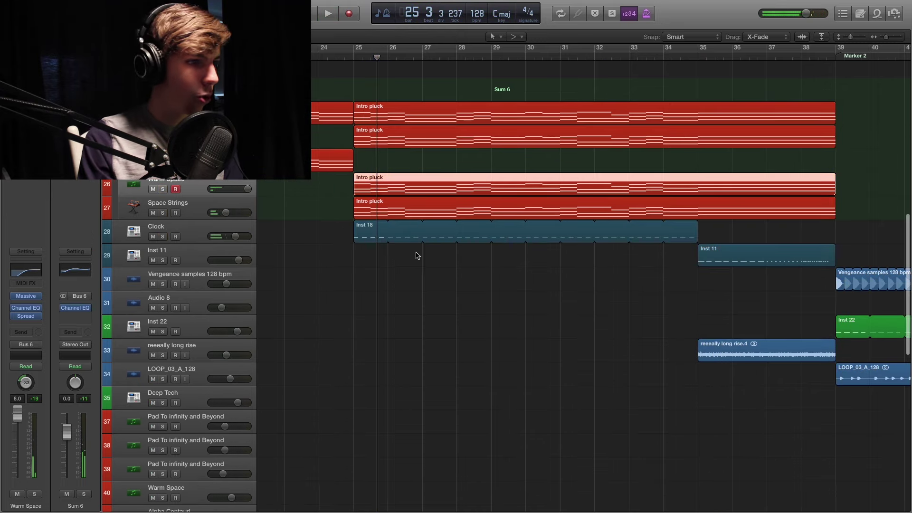
left_click(192, 229)
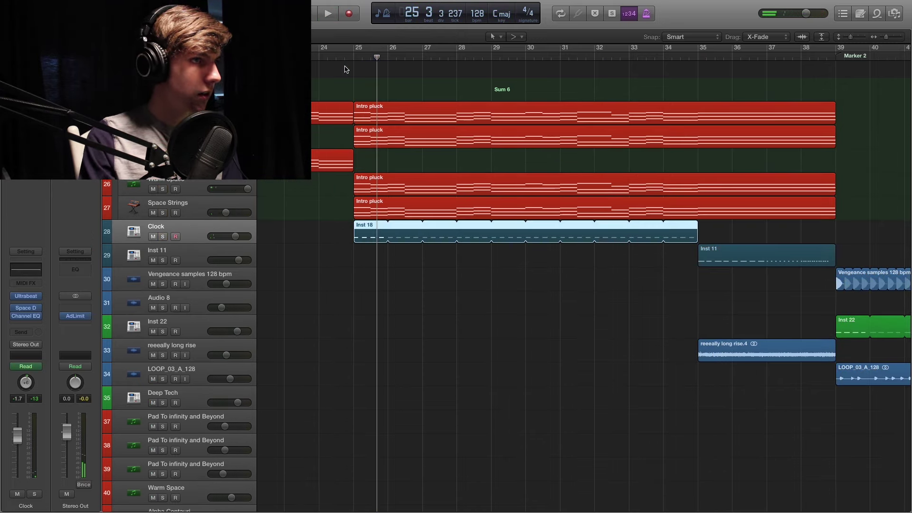
left_click(369, 49)
left_click(362, 55)
left_click(360, 50)
left_click(354, 56)
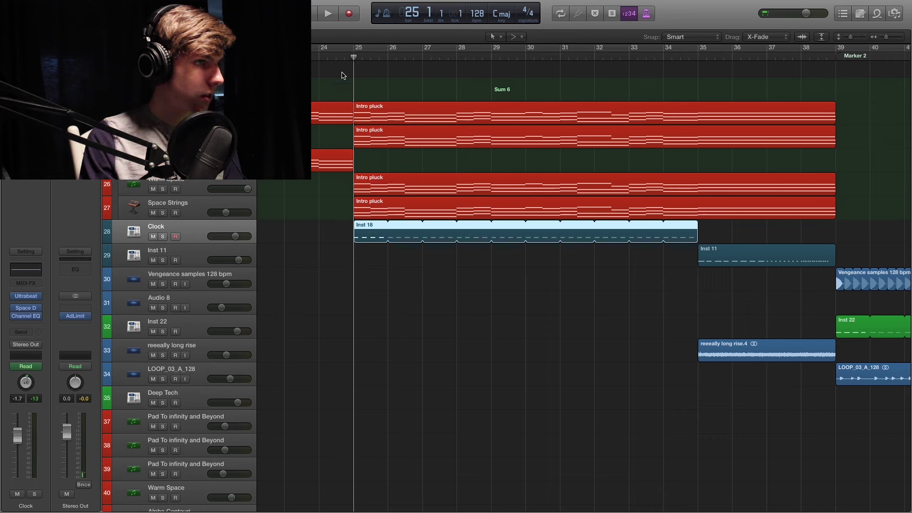
left_click(163, 237)
key("space")
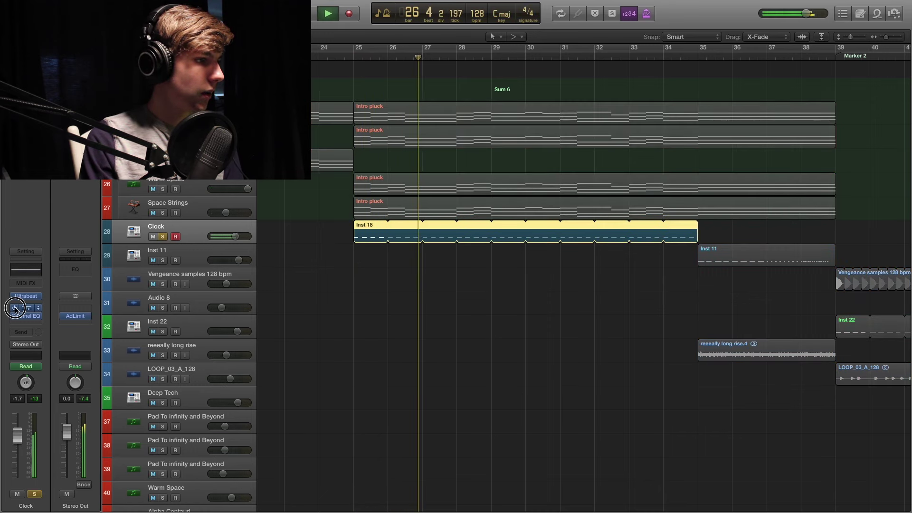
key("space")
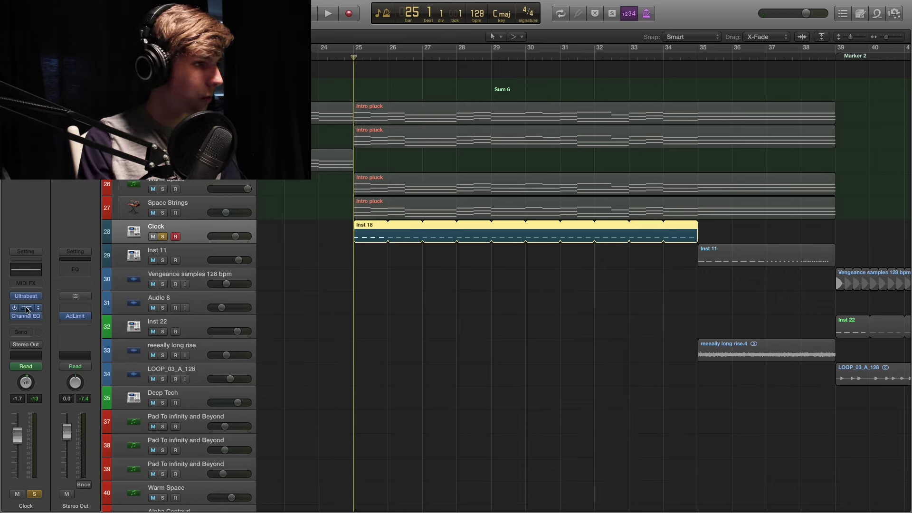
key("space")
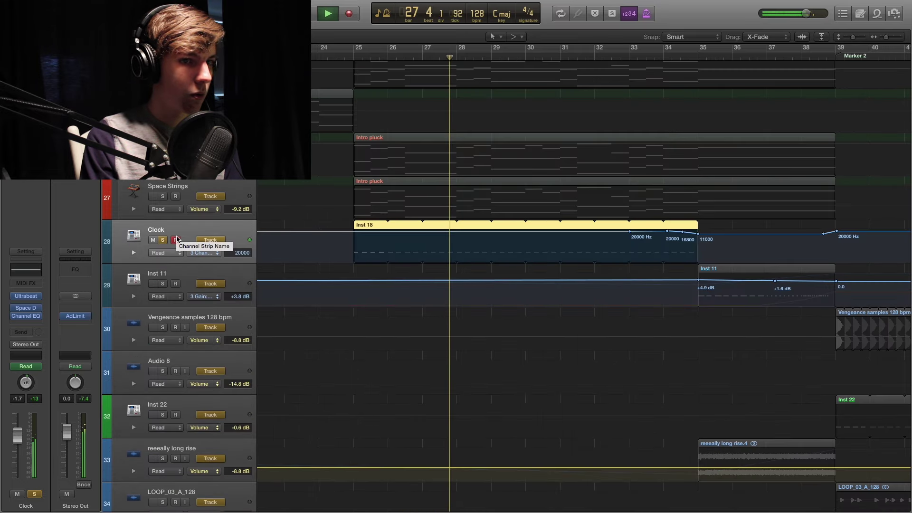
Check the Clock track's Channel EQ while playing from bar 33, then stop and close it.
left_click(175, 236)
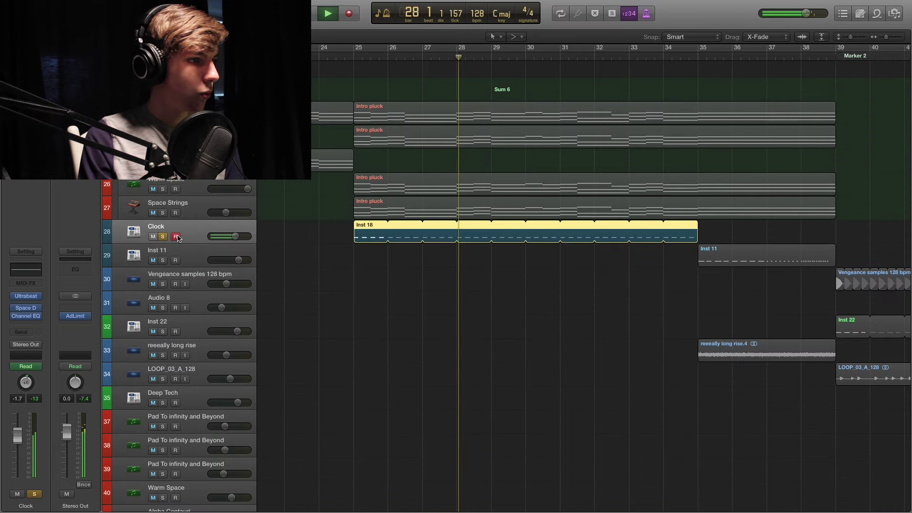
left_click(27, 267)
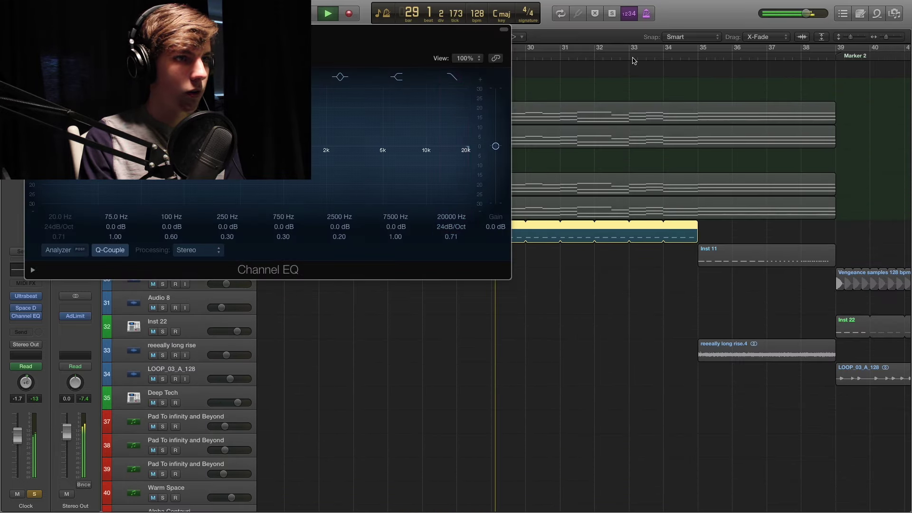
left_click(635, 60)
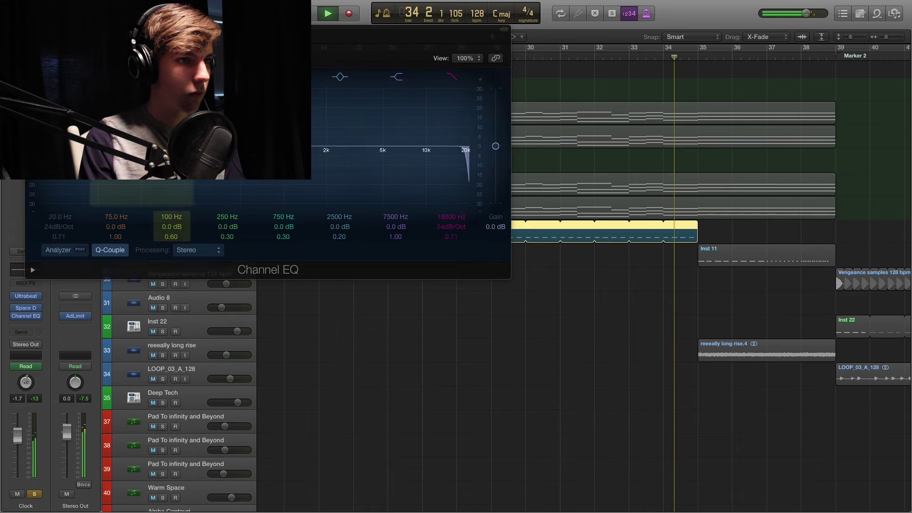
key("space")
key("super+w")
Unsolo the Clock track and play the full mix, then stop.
scroll(641, 242, "right", 5)
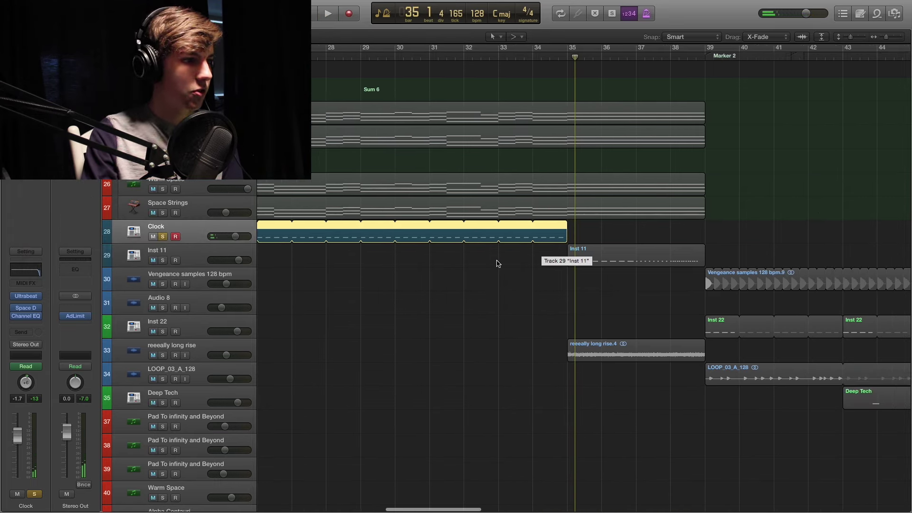
left_click(162, 236)
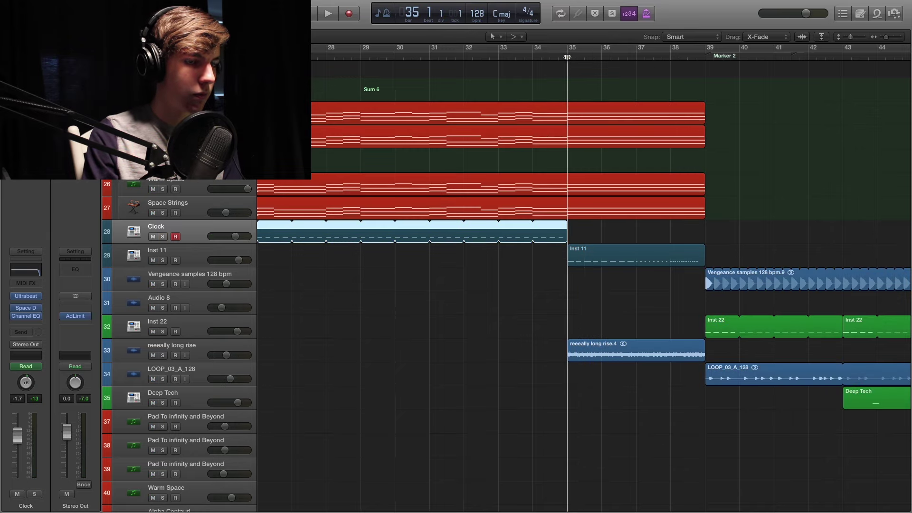
key("space")
scroll(497, 119, "right", 3)
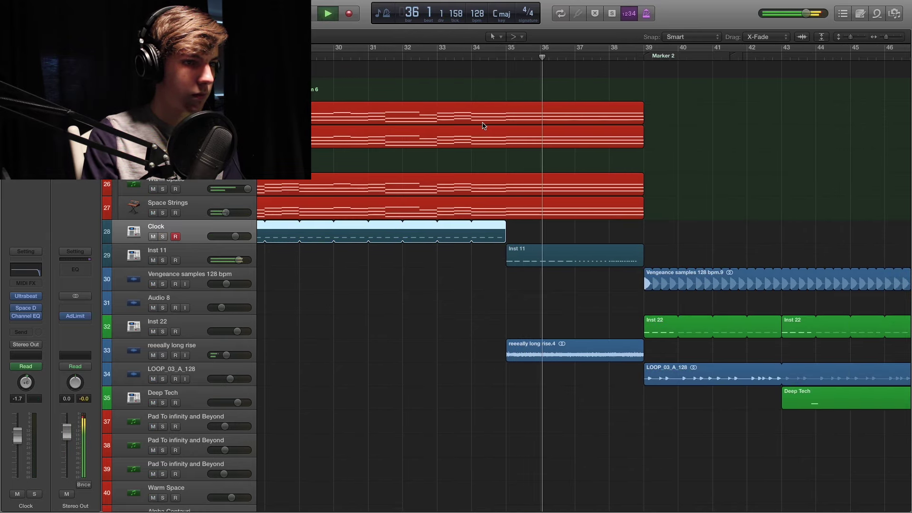
scroll(477, 130, "up", 10)
scroll(476, 132, "down", 12)
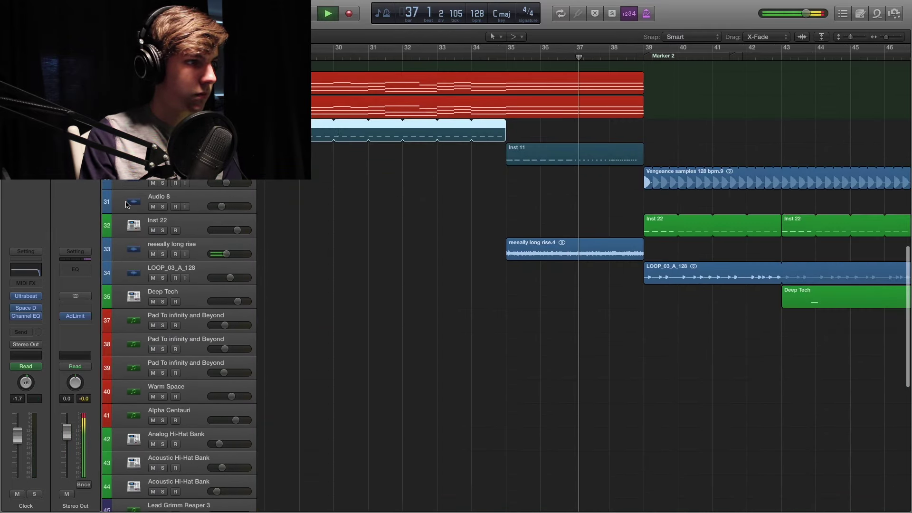
scroll(415, 196, "right", 3)
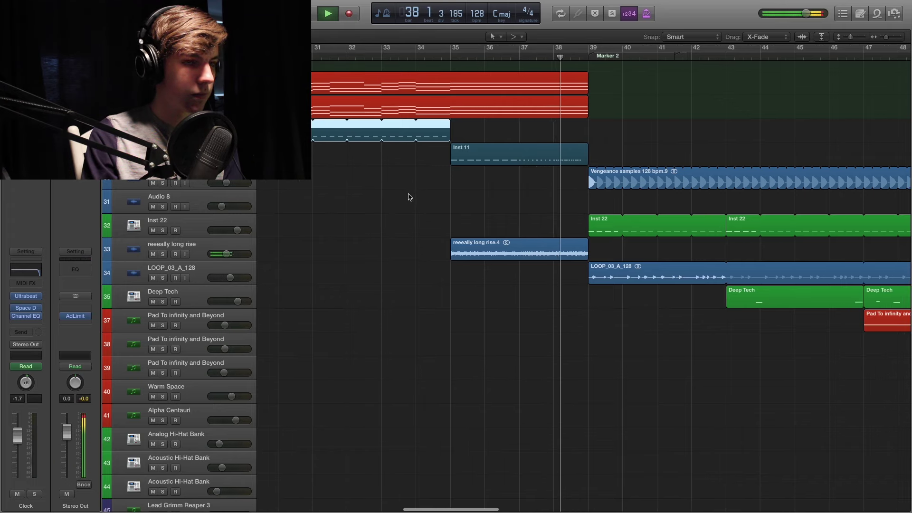
key("space")
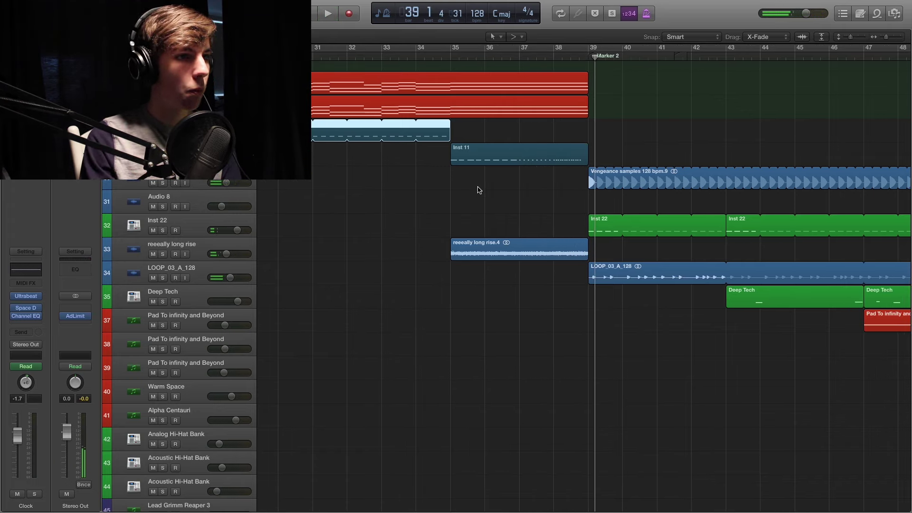
Scroll around the arrangement to look over all the unsoloed tracks.
scroll(479, 190, "right", 1)
scroll(481, 190, "up", 2)
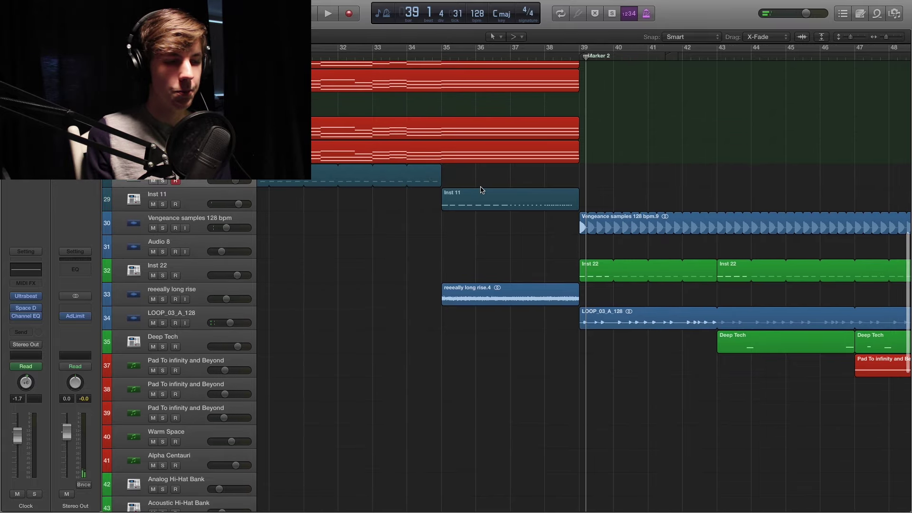
scroll(480, 190, "up", 8)
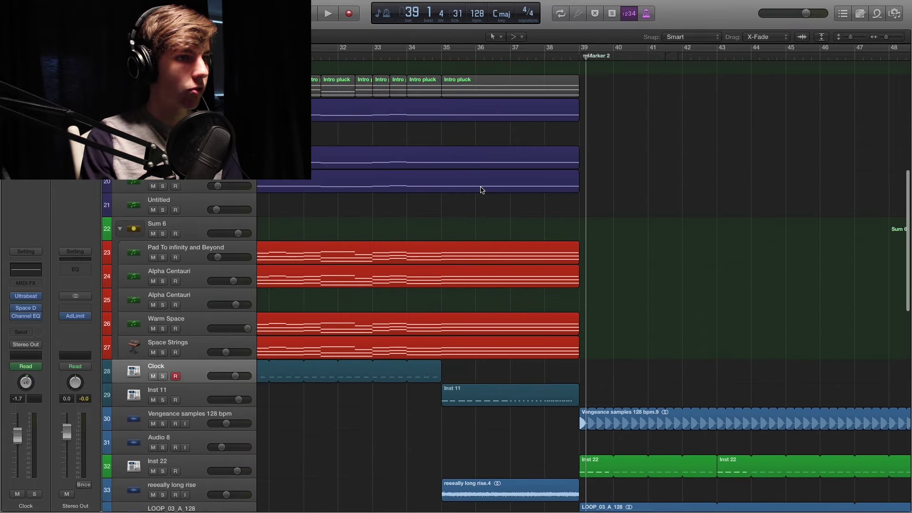
scroll(480, 190, "up", 6)
scroll(479, 190, "down", 10)
scroll(479, 190, "down", 1)
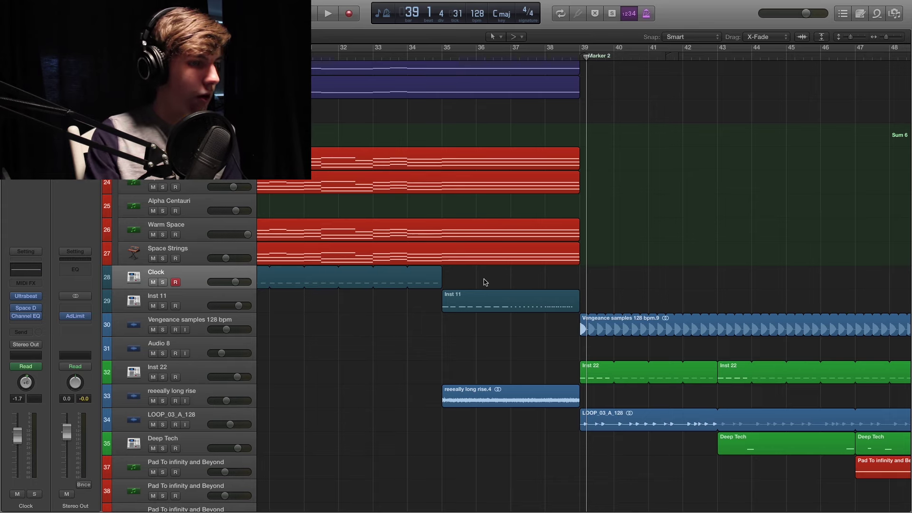
scroll(500, 186, "up", 2)
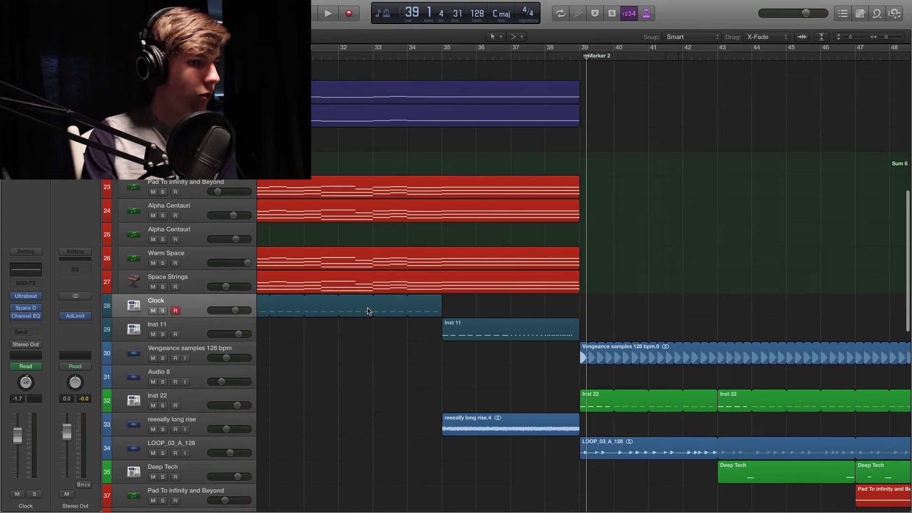
scroll(369, 311, "down", 3)
Solo Inst 11 and play it from bar 35.
left_click(190, 273)
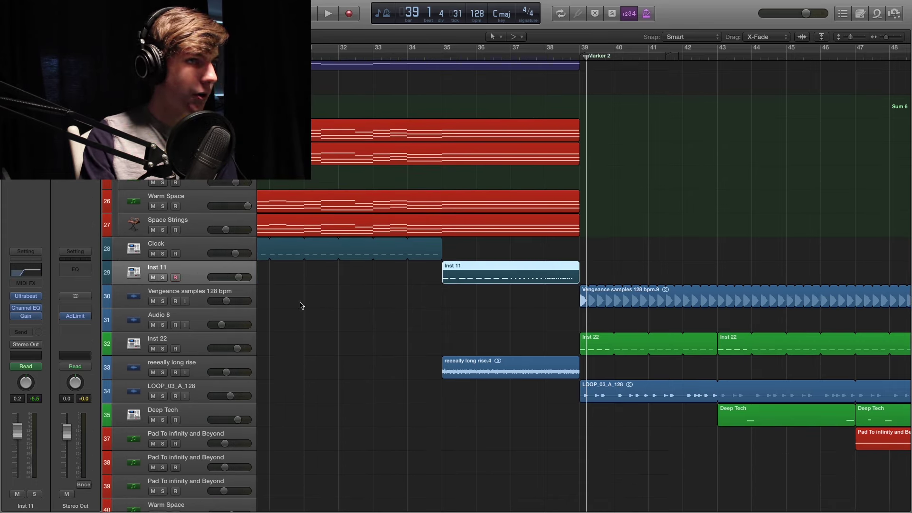
left_click(453, 56)
scroll(542, 244, "right", 3)
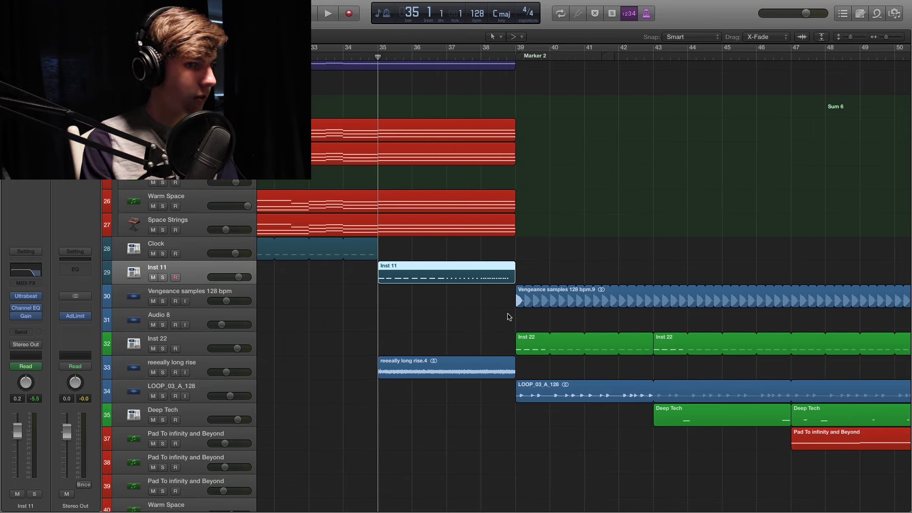
scroll(674, 300, "right", 2)
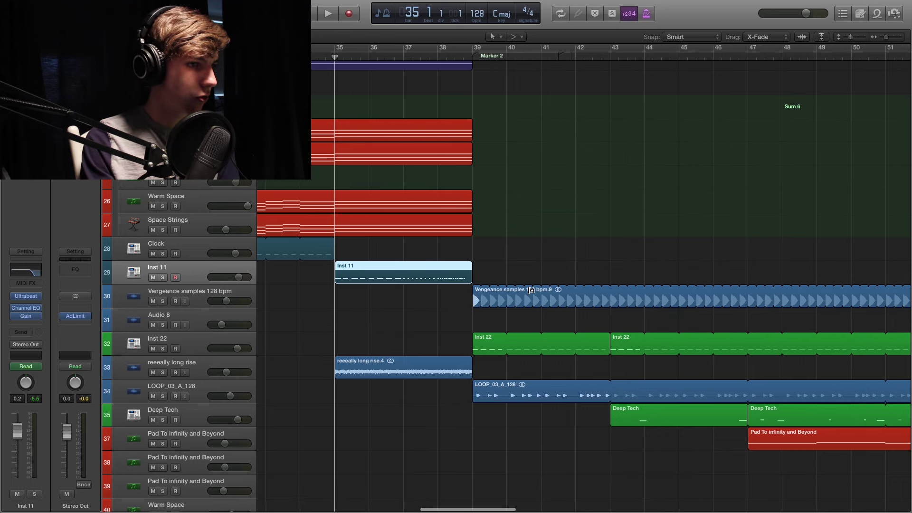
left_click(164, 280)
key("space")
Review Inst 11's Channel EQ (415 Hz low cut, 20000 Hz high cut), then select the reeeally long rise track.
left_click(33, 274)
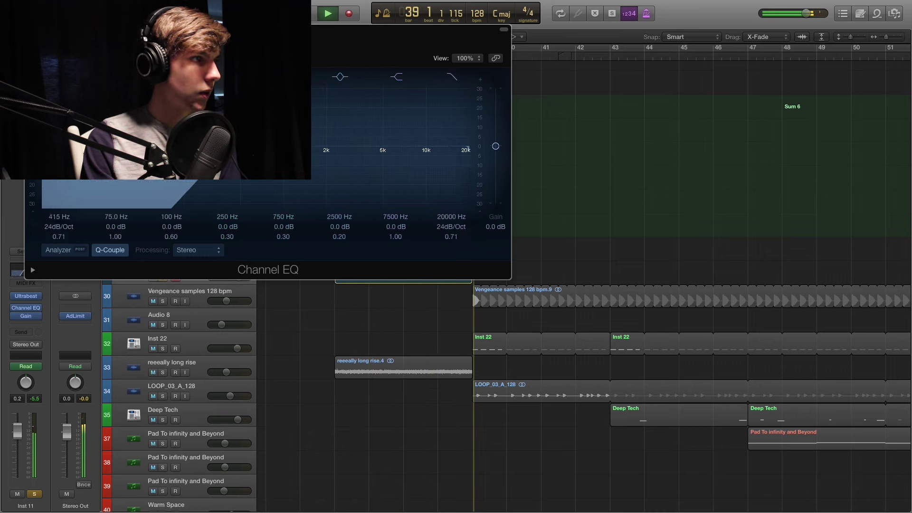
key("space")
key("super+w")
left_click(331, 57)
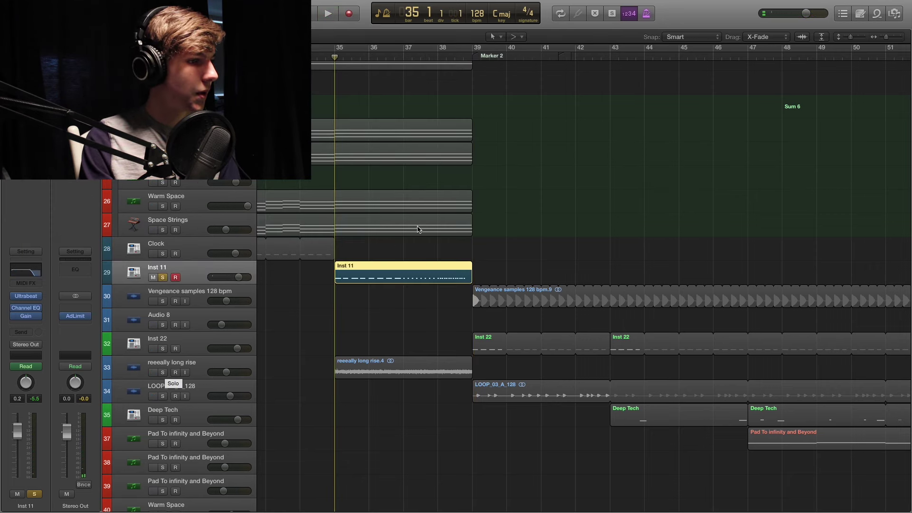
left_click(163, 374)
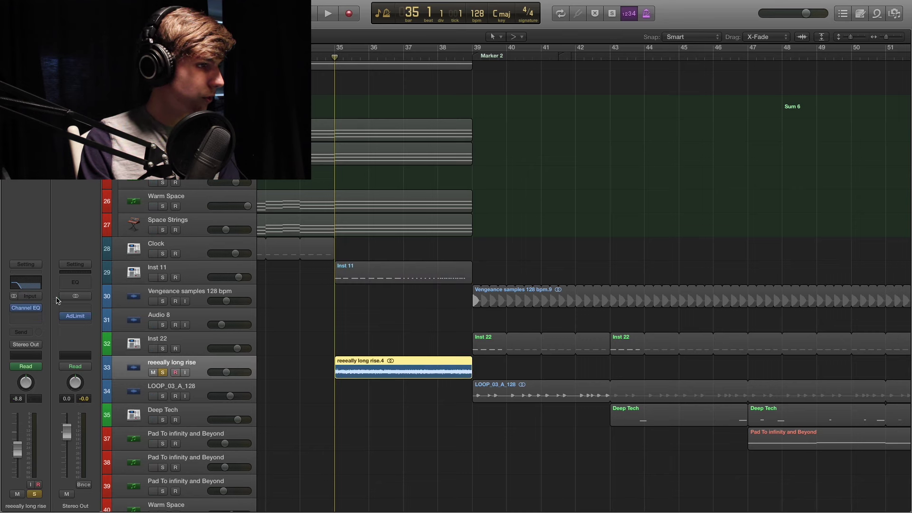
Hear the rise track's 18000 Hz high-cut sweep, then unsolo it and scroll down the tracks.
left_click(28, 285)
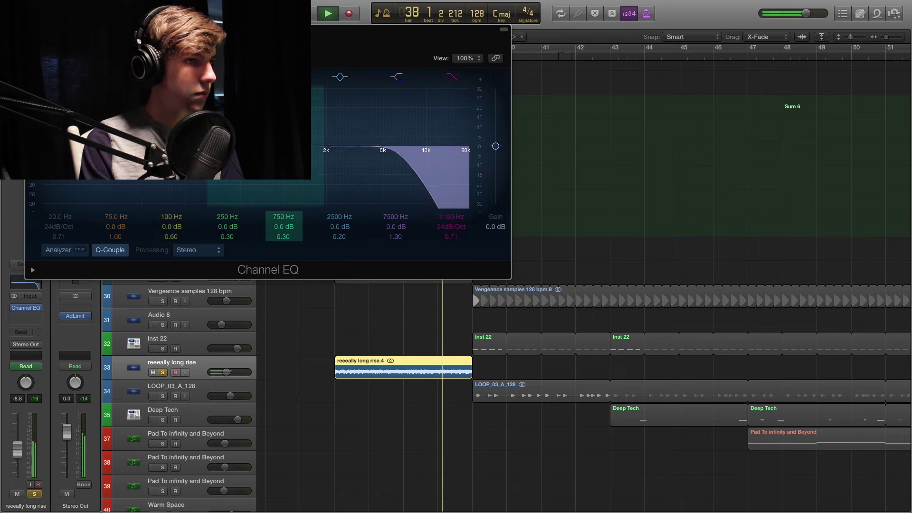
key("space")
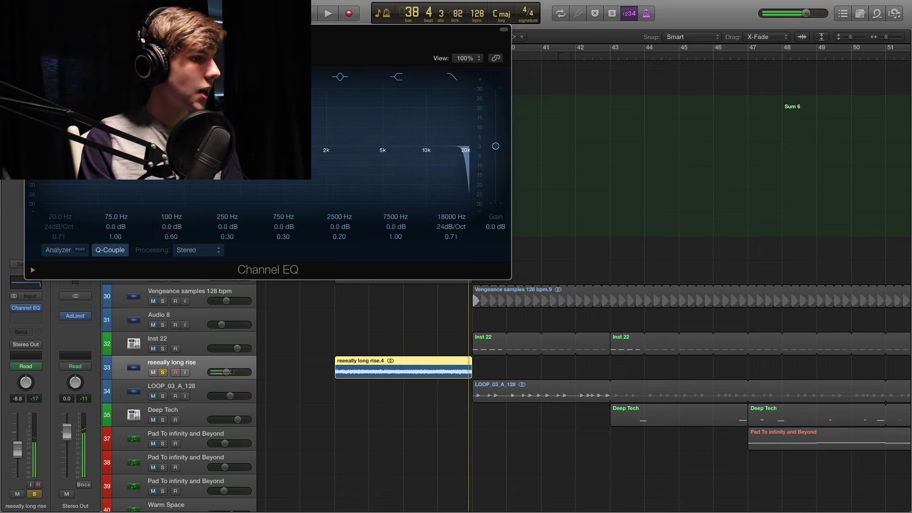
left_click(32, 29)
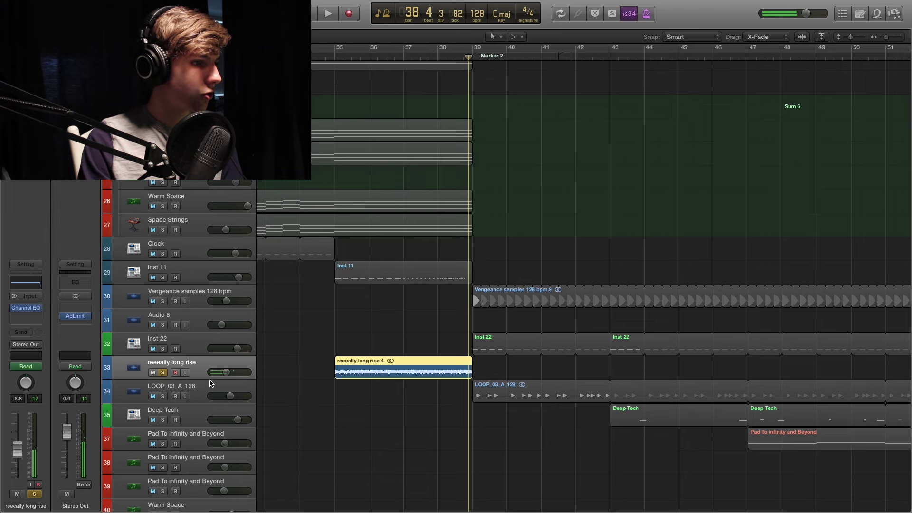
left_click(163, 373)
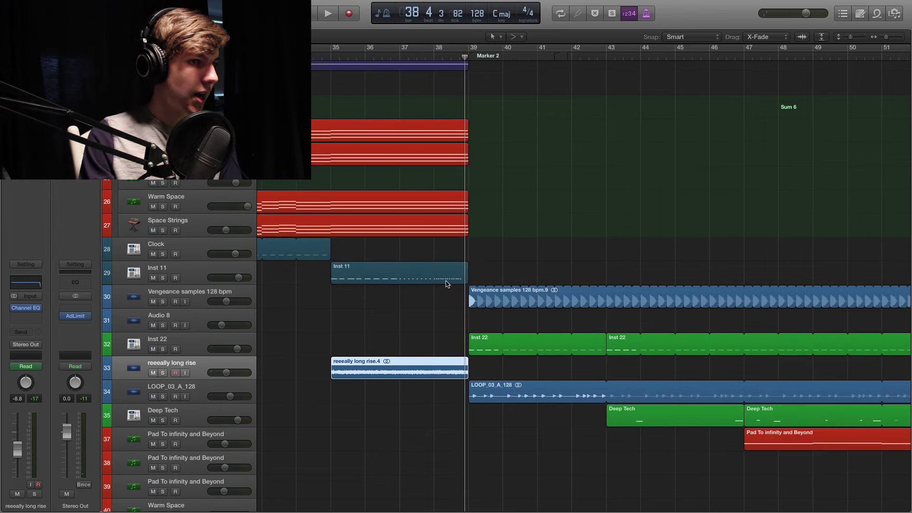
scroll(437, 284, "down", 6)
Solo Boomer FX 14 and play it from bar 35, then unsolo it.
scroll(368, 228, "down", 3)
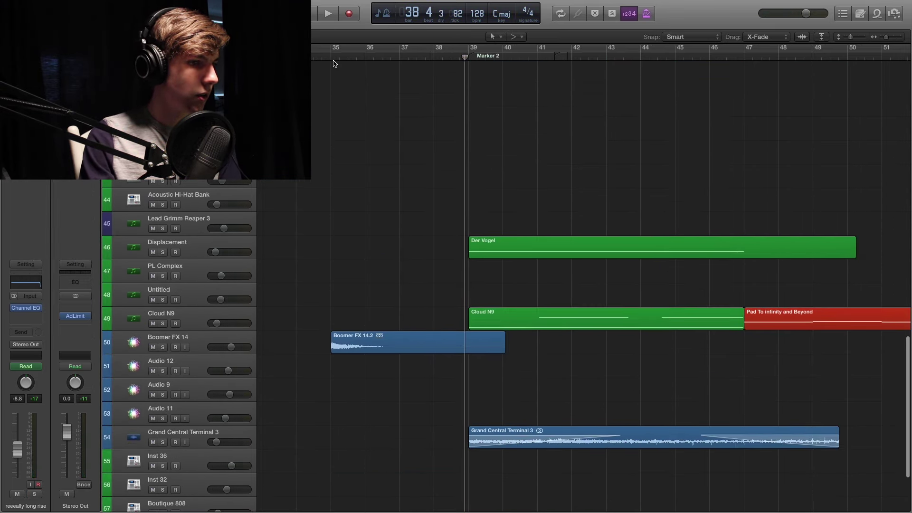
key("shift+Return")
left_click(162, 347)
key("space")
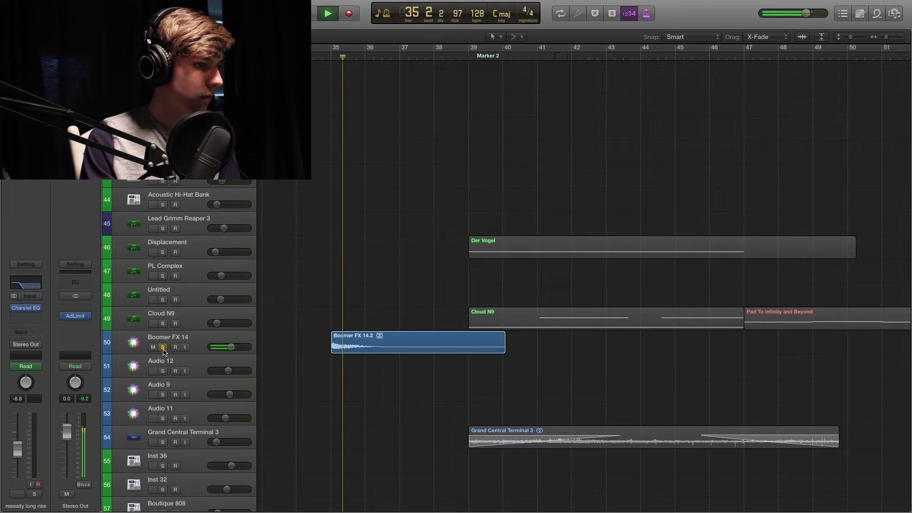
left_click(163, 350)
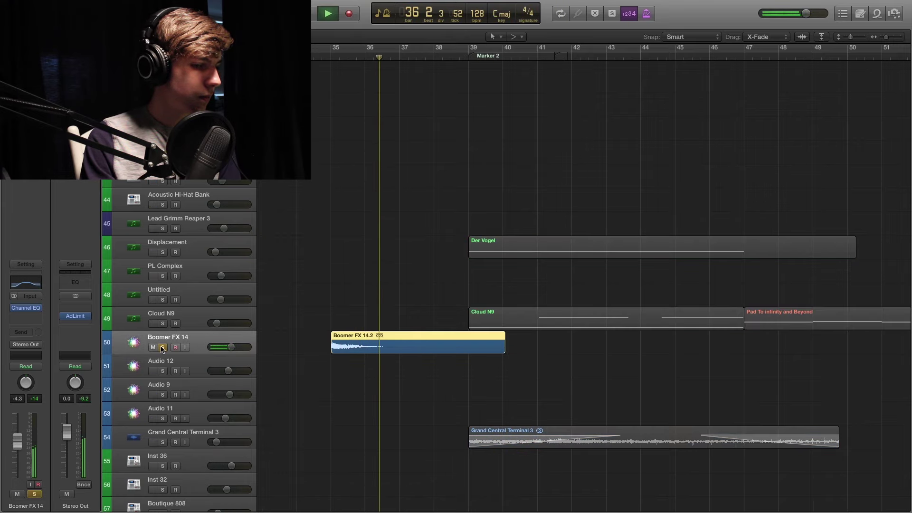
left_click(163, 347)
Scroll through the arrangement while the full mix plays, then stop.
scroll(480, 271, "down", 2)
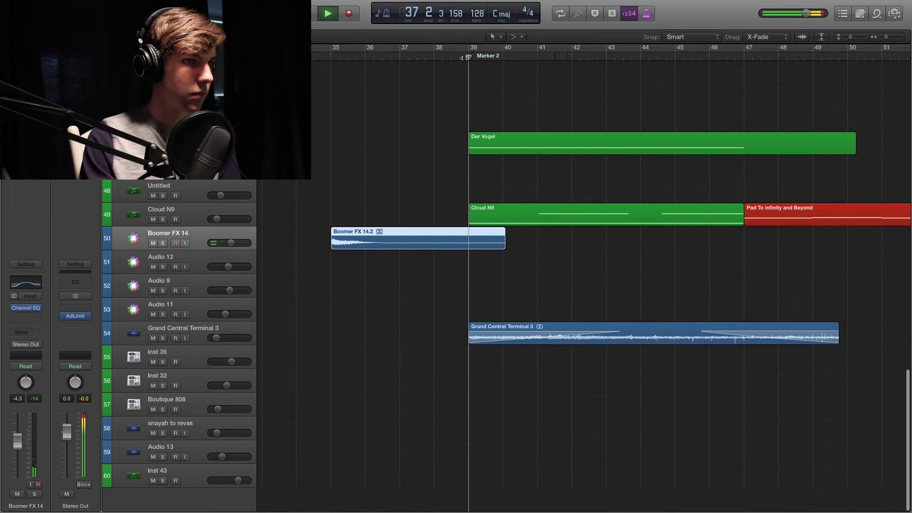
scroll(418, 167, "up", 15)
scroll(424, 177, "down", 12)
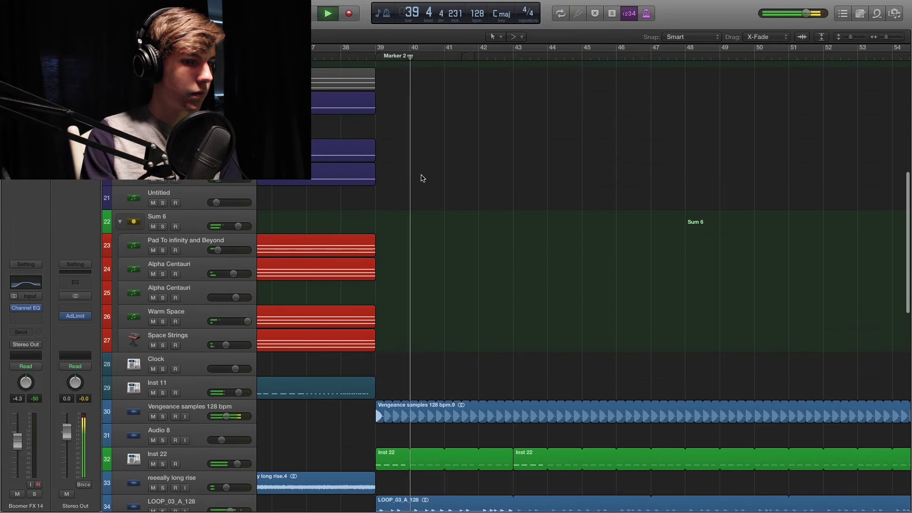
scroll(472, 173, "up", 7)
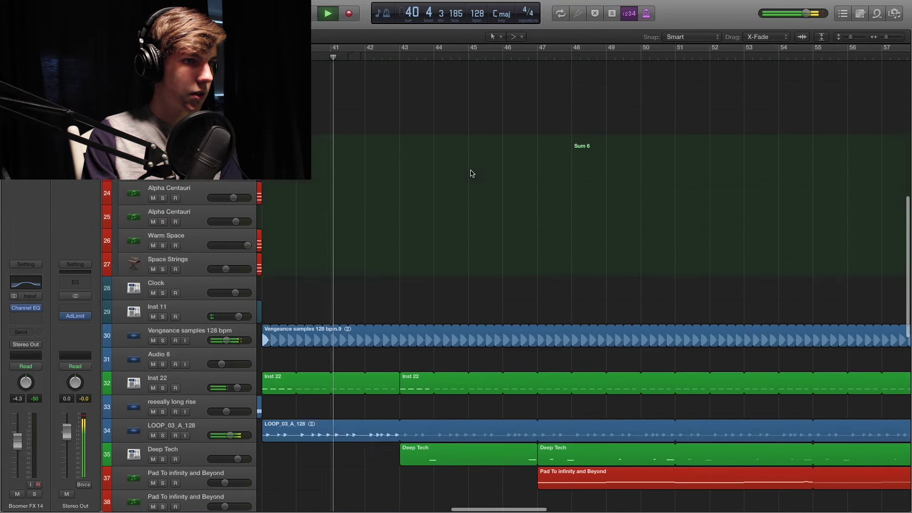
scroll(477, 195, "down", 4)
scroll(432, 205, "down", 10)
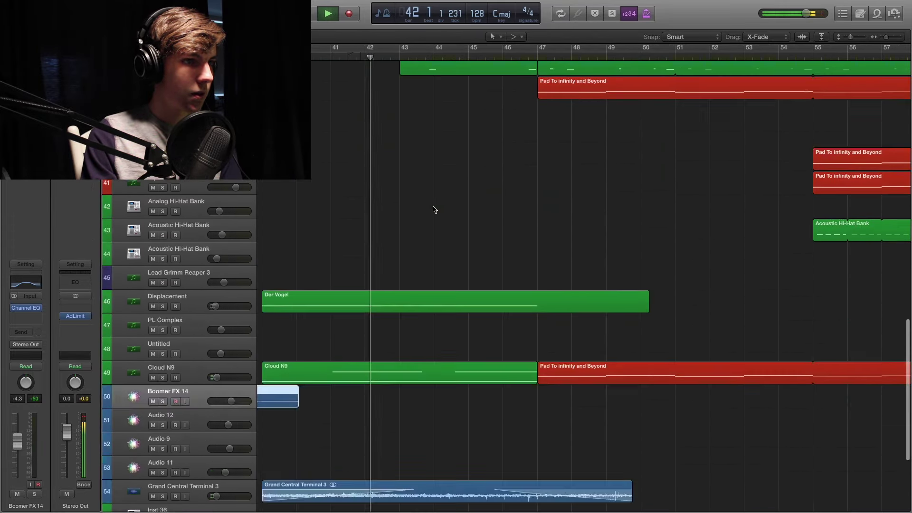
key("space")
scroll(448, 190, "right", 10)
scroll(452, 187, "up", 10)
scroll(456, 185, "left", 4)
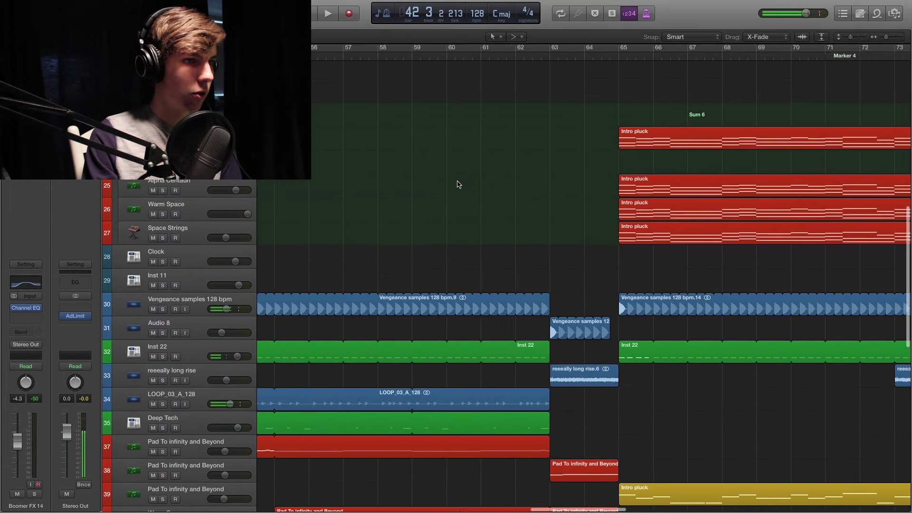
Play the full mix from bar 55 past bar 57, then stop.
left_click(376, 58)
scroll(365, 85, "down", 4)
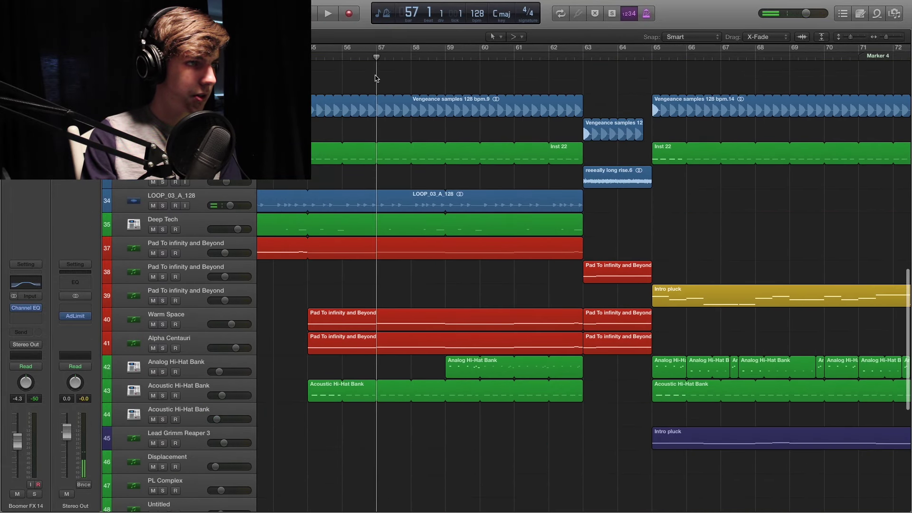
left_click(307, 58)
key("space")
scroll(384, 176, "left", 3)
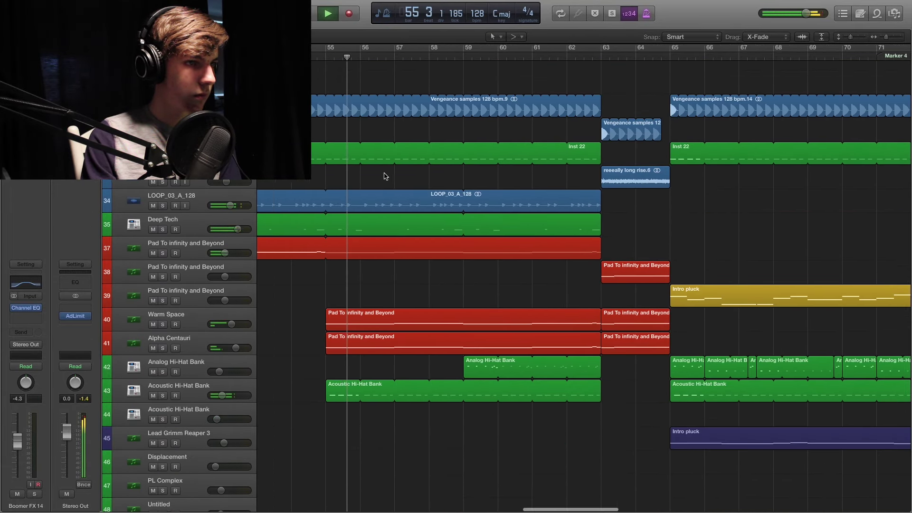
scroll(384, 176, "right", 1)
scroll(384, 176, "down", 7)
scroll(386, 176, "up", 20)
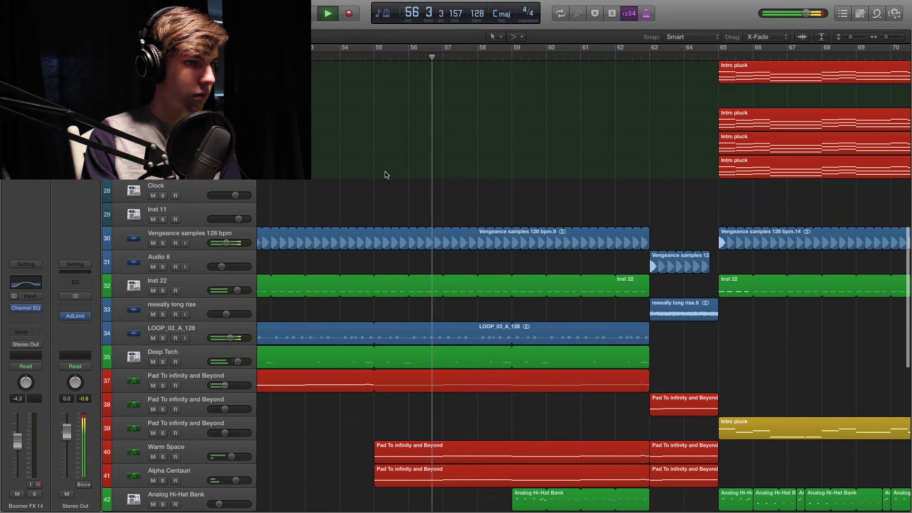
scroll(423, 209, "down", 18)
key("space")
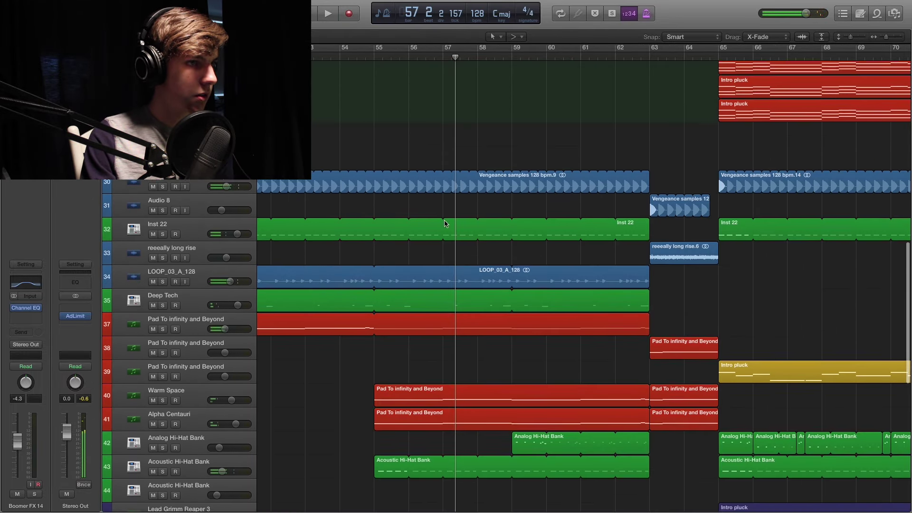
scroll(445, 223, "up", 1)
Solo the Vengeance samples 128 bpm track and audition it from bar 55.
left_click(374, 58)
left_click(168, 200)
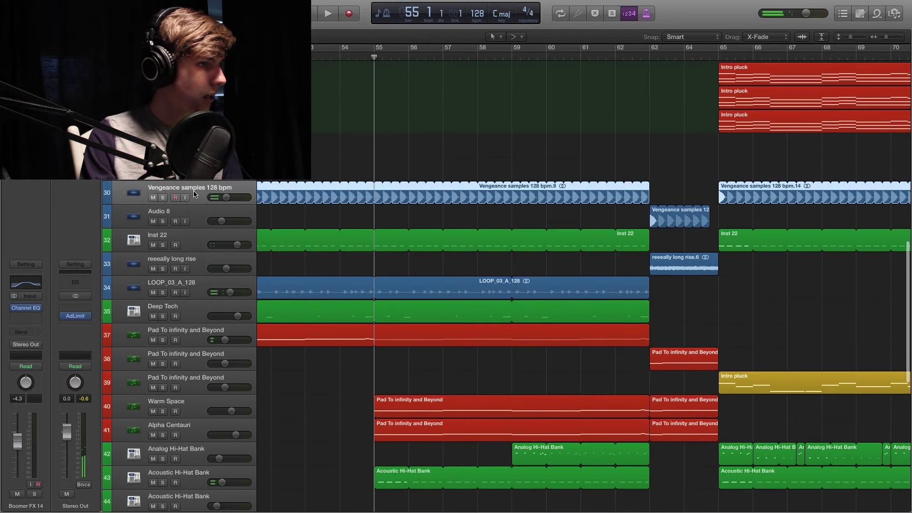
left_click(164, 198)
key("space")
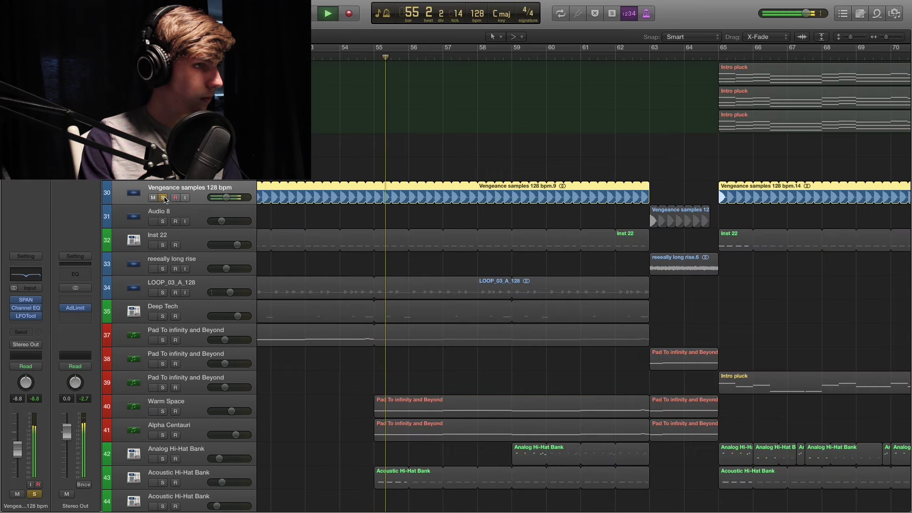
key("space")
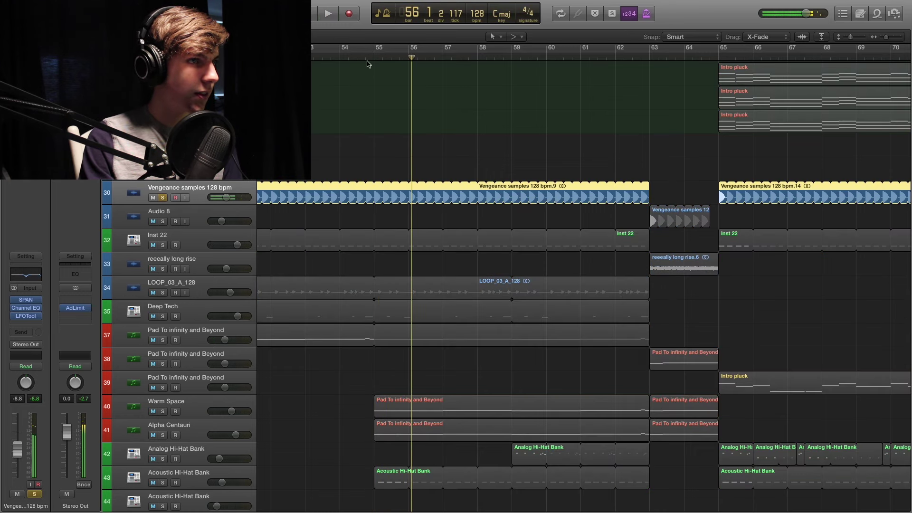
left_click(375, 58)
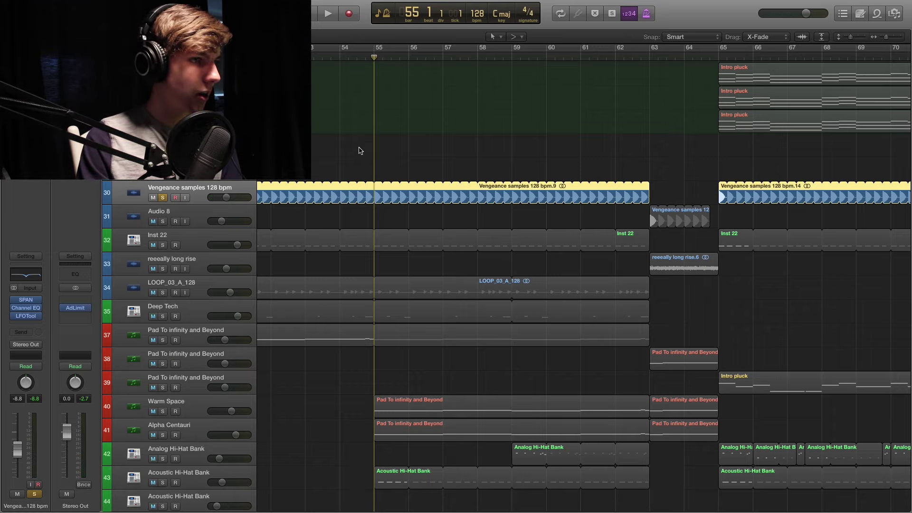
key("space")
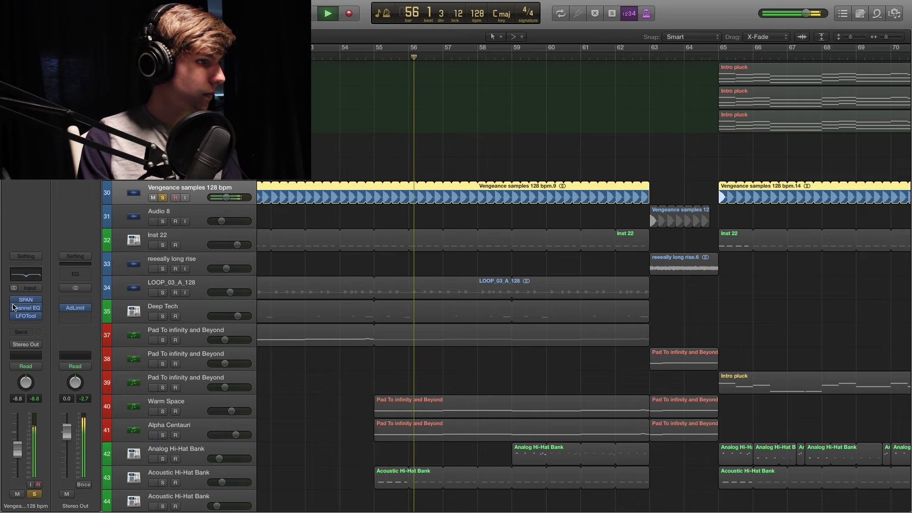
key("space")
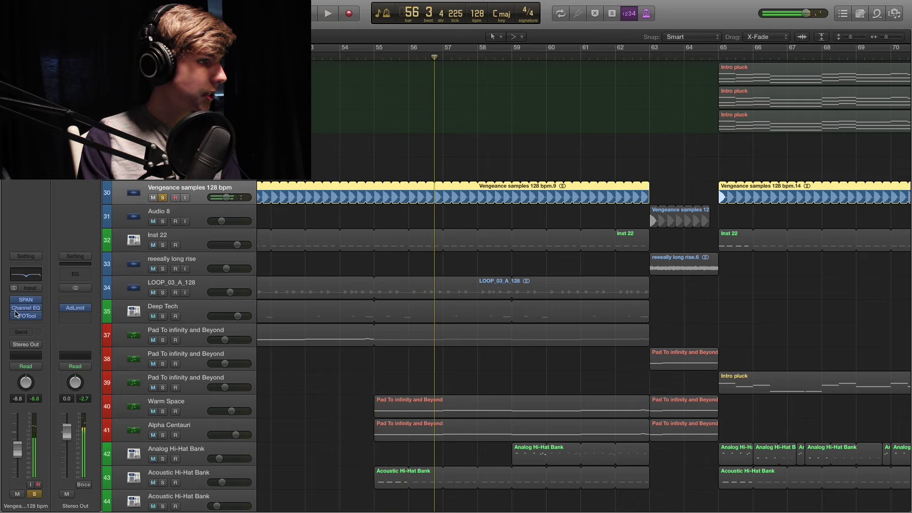
Enable the Vengeance samples Channel EQ (12.5 dB cut at 660 Hz) and replay from bar 55.
left_click(28, 276)
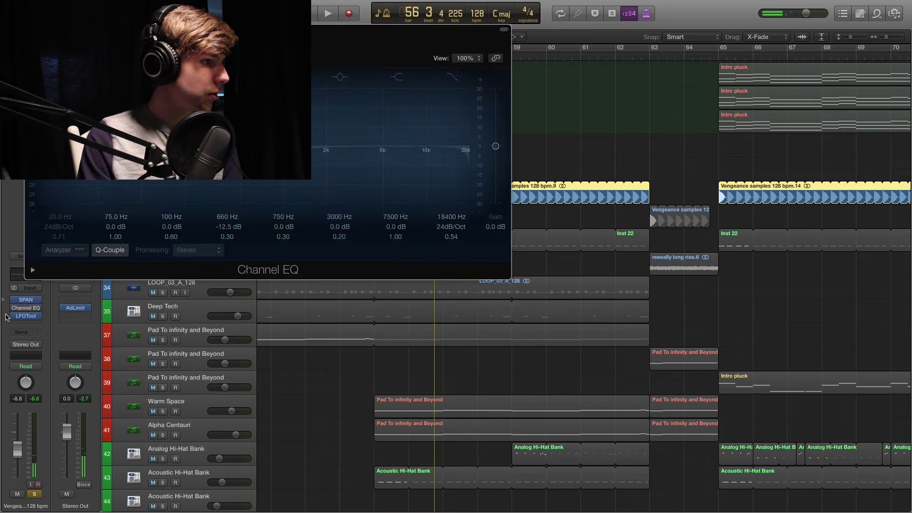
left_click_drag(228, 30, 480, 184)
left_click(411, 60)
key("space")
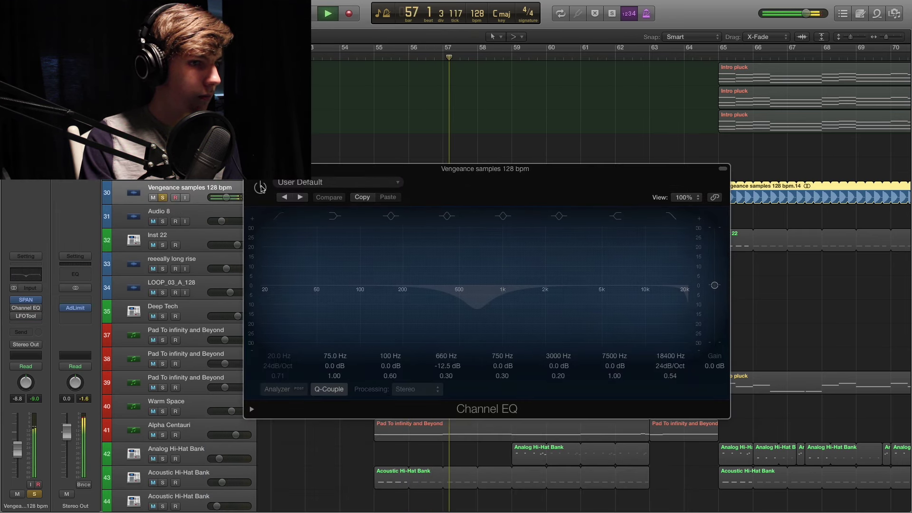
left_click(260, 188)
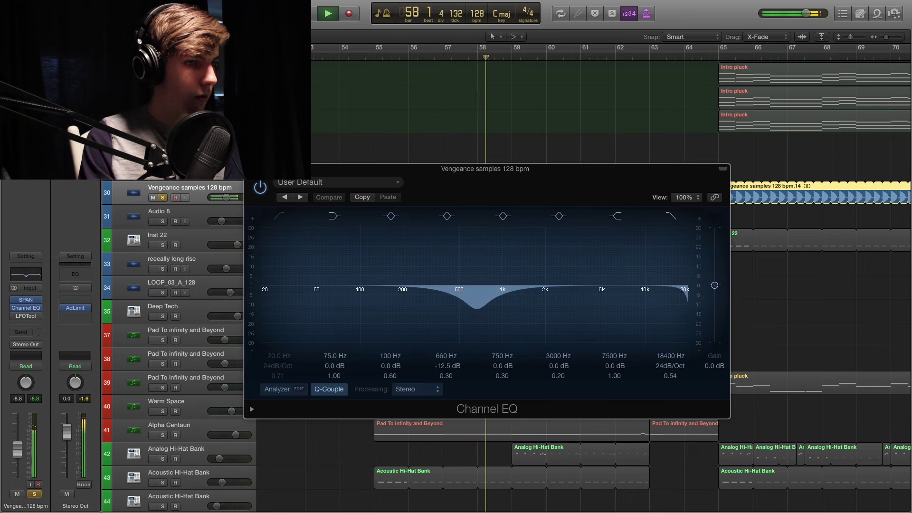
left_click(249, 169)
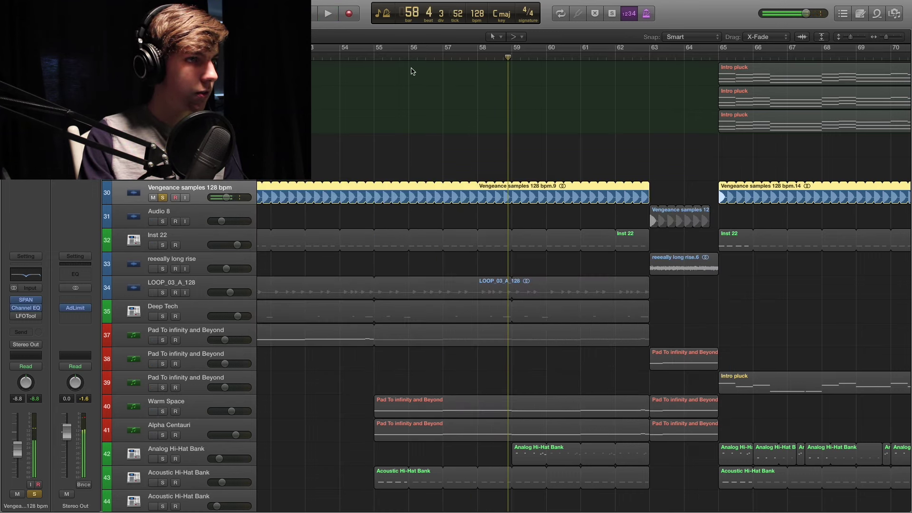
left_click(402, 60)
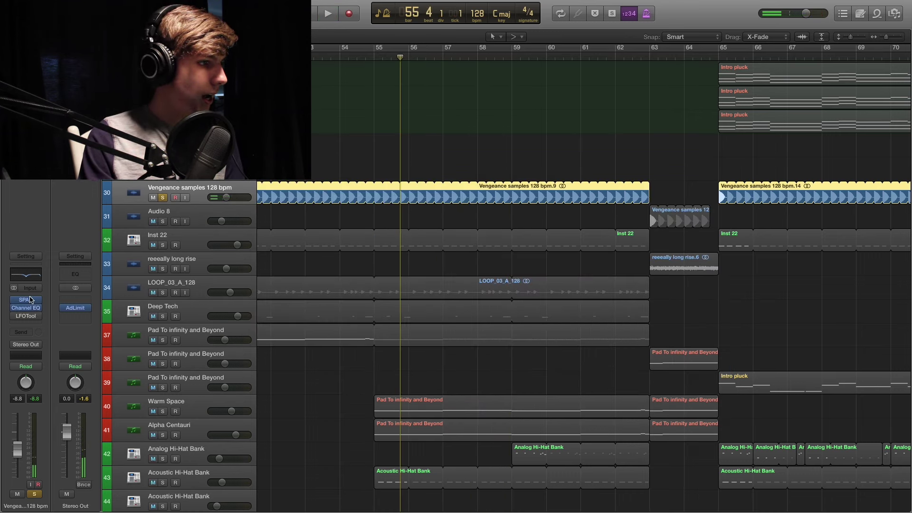
key("space")
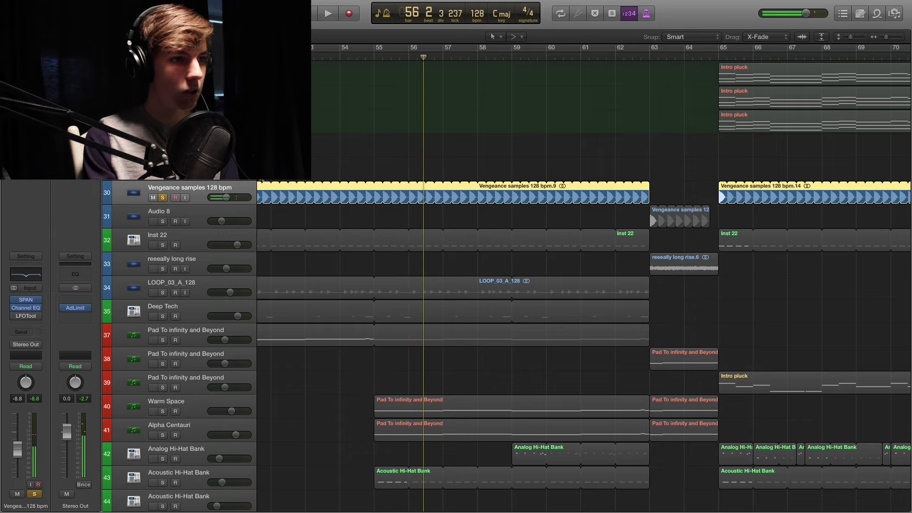
left_click(408, 59)
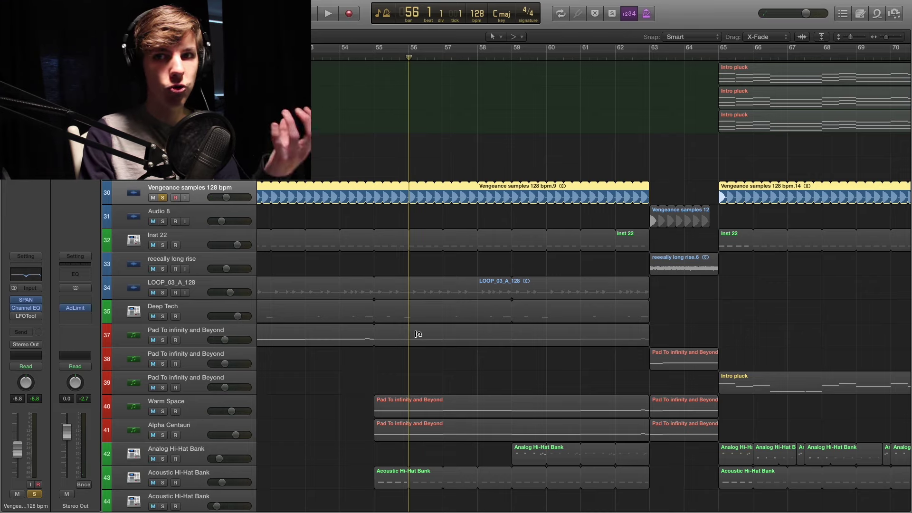
left_click(25, 317)
left_click_drag(206, 30, 637, 136)
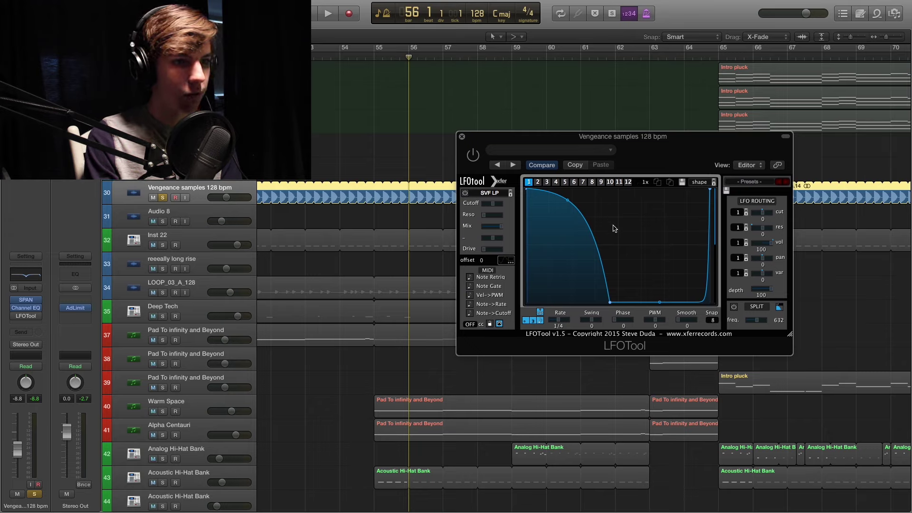
key("space")
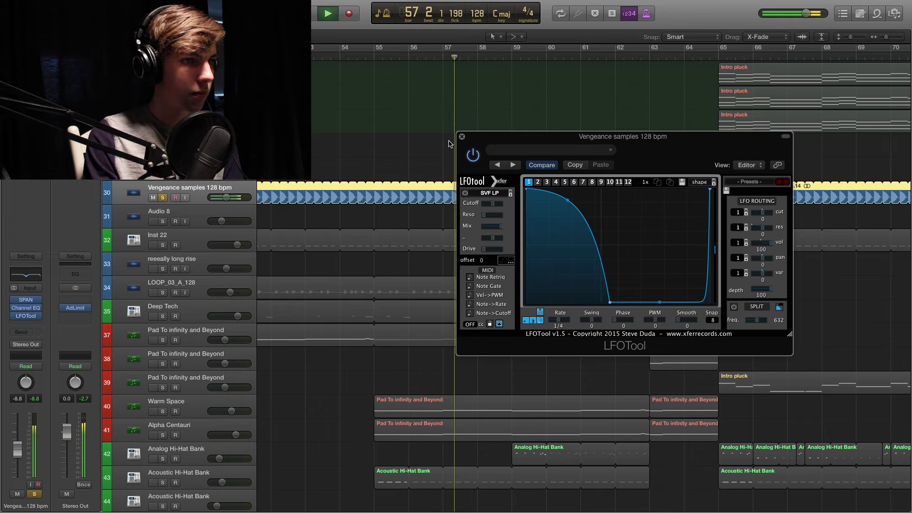
left_click(462, 136)
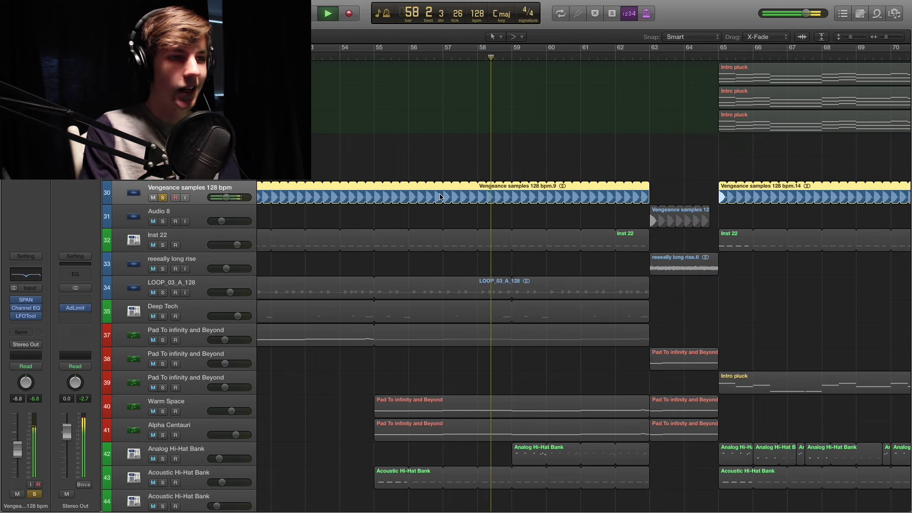
key("space")
scroll(401, 204, "up", 8)
scroll(402, 205, "down", 8)
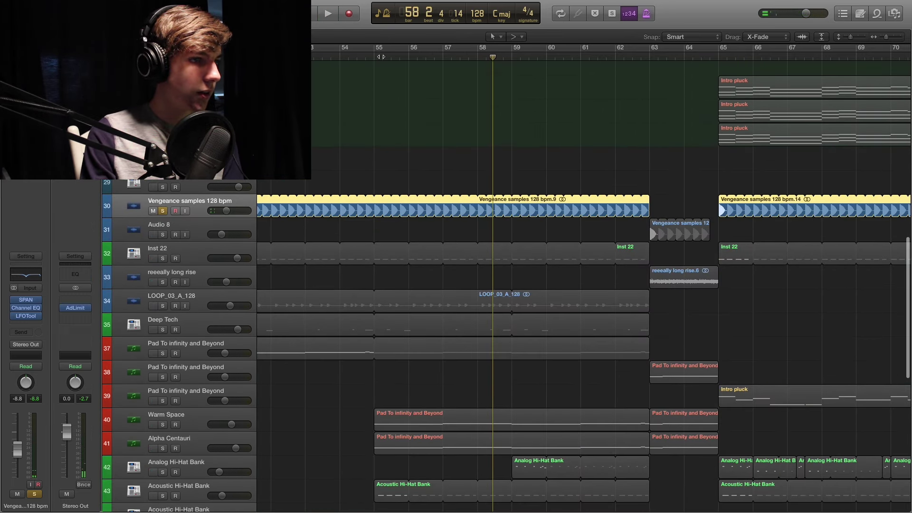
Add Inst 22 to the solo while playing from bar 55, toggling Vengeance samples' solo off and on.
left_click(380, 57)
key("space")
left_click(163, 258)
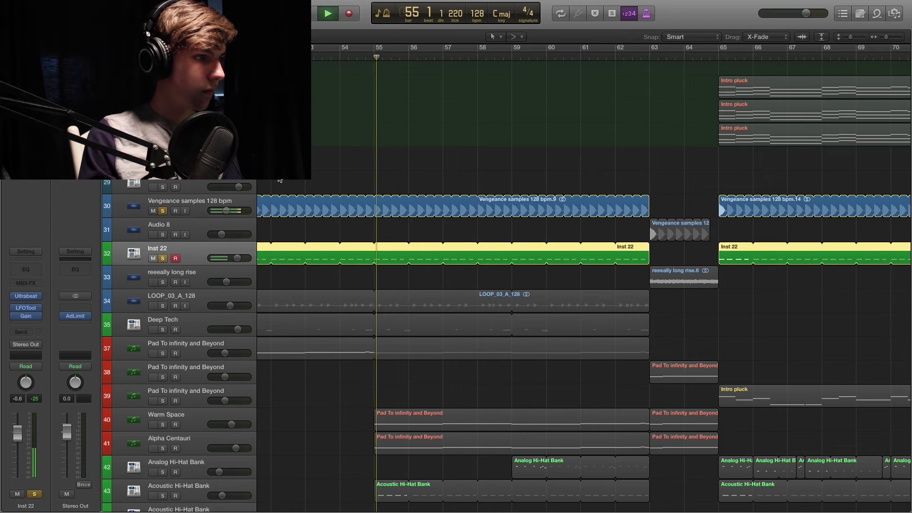
left_click(162, 210)
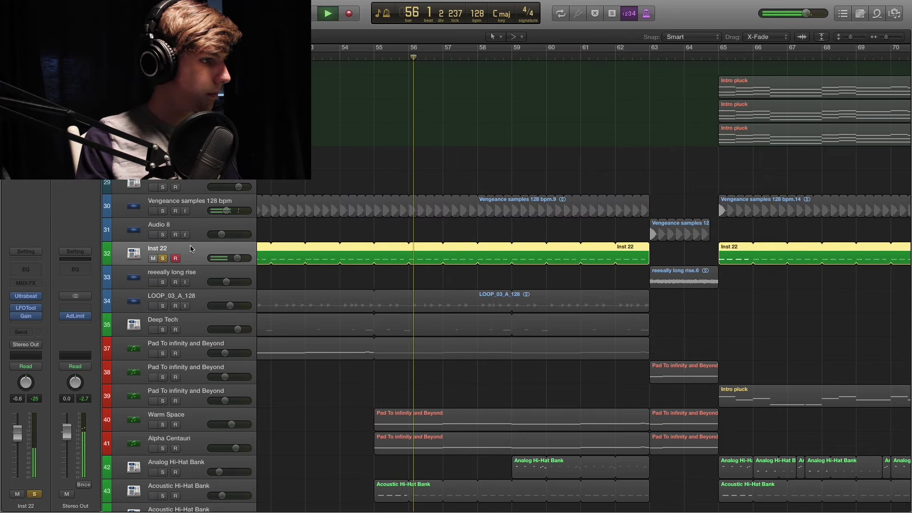
left_click(163, 210)
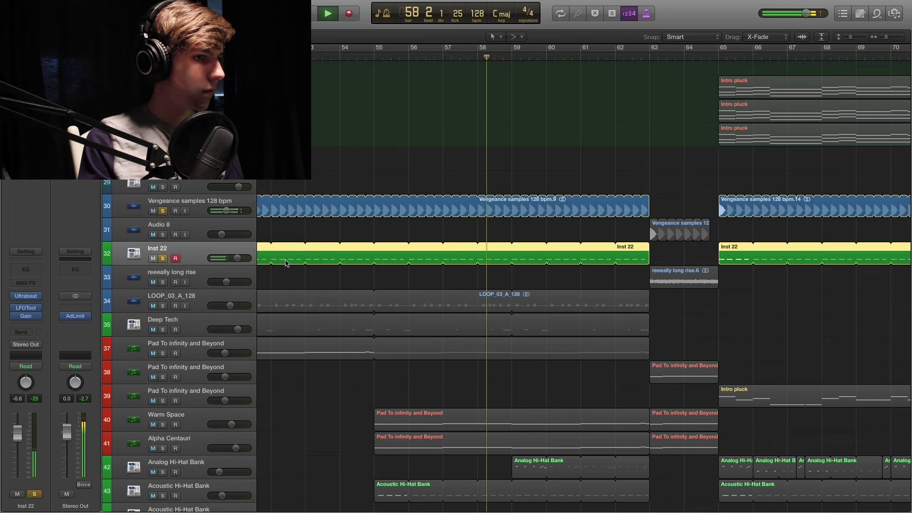
scroll(287, 263, "down", 2)
Solo LOOP_03_A_128 alone by taking Vengeance samples and Inst 22 out of solo.
left_click(162, 267)
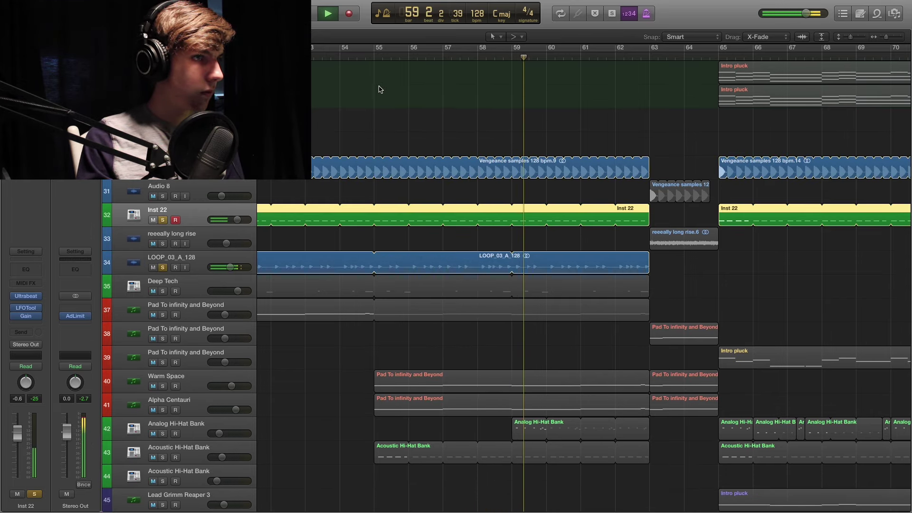
key("space")
left_click(162, 172)
left_click(163, 221)
left_click(344, 236)
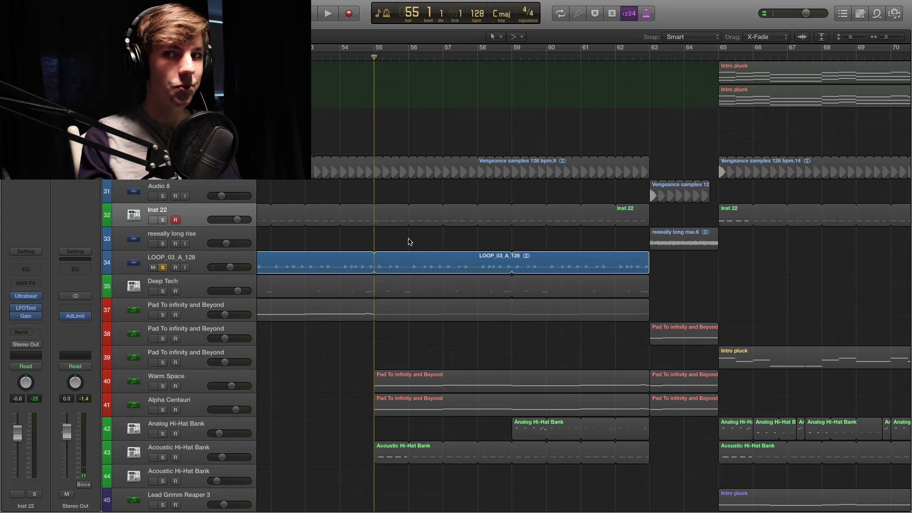
scroll(409, 242, "right", 2)
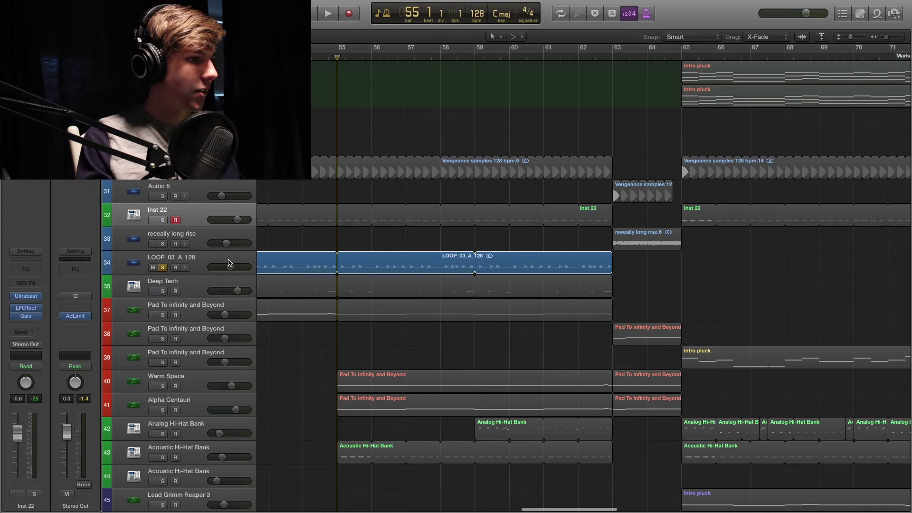
left_click(202, 263)
scroll(389, 247, "left", 2)
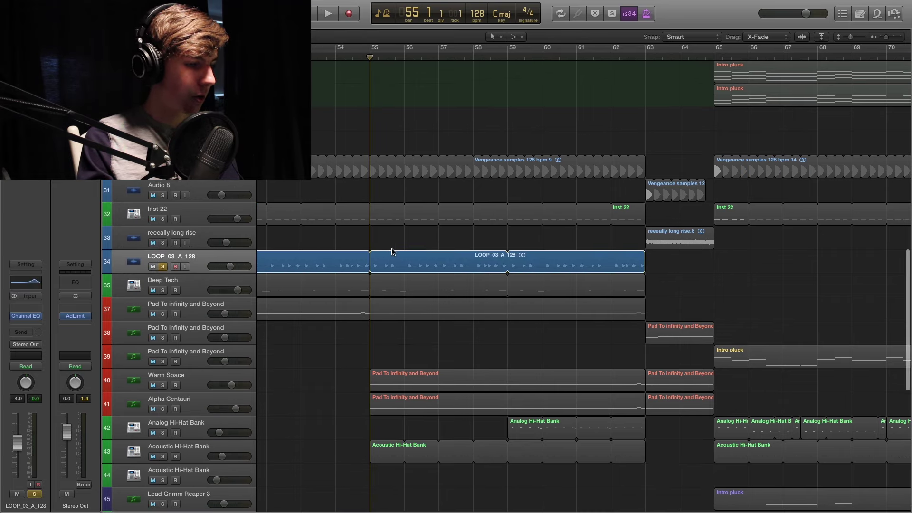
Compare the loop with its Channel EQ bypassed and re-enabled during playback from bar 55.
key("space")
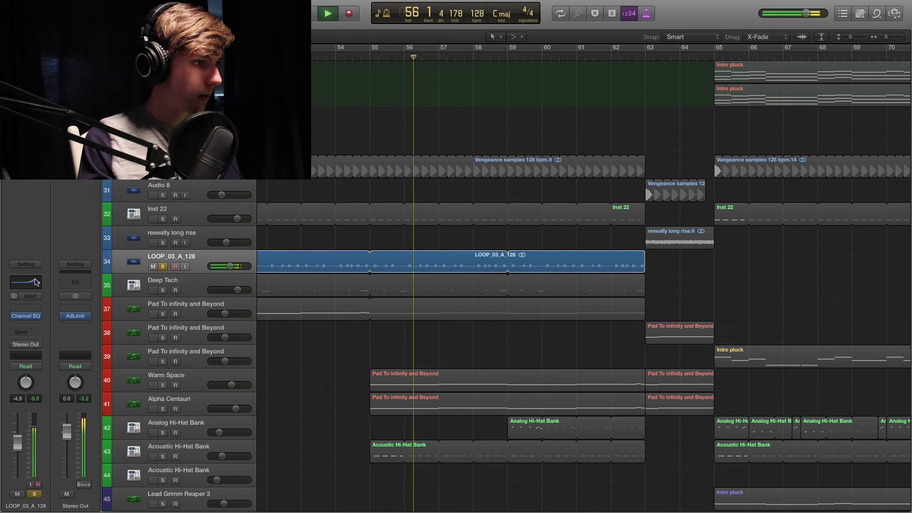
left_click(14, 317)
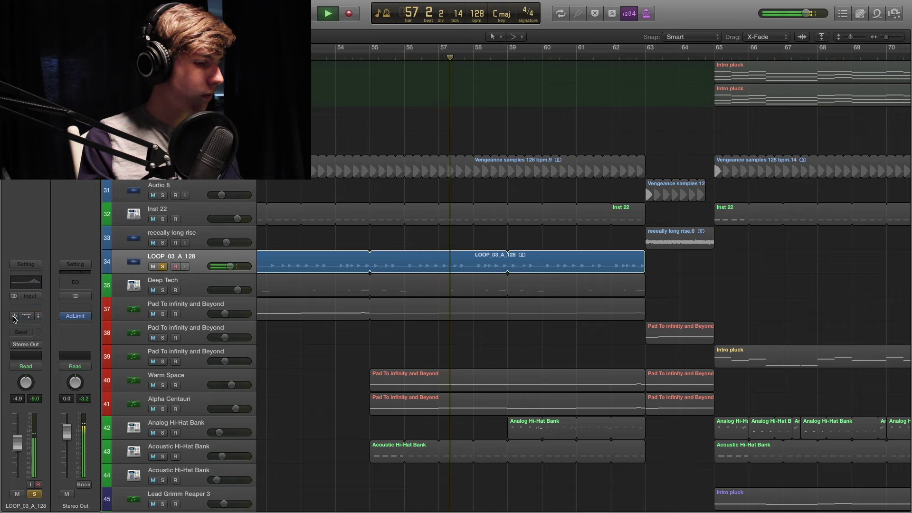
left_click(14, 315)
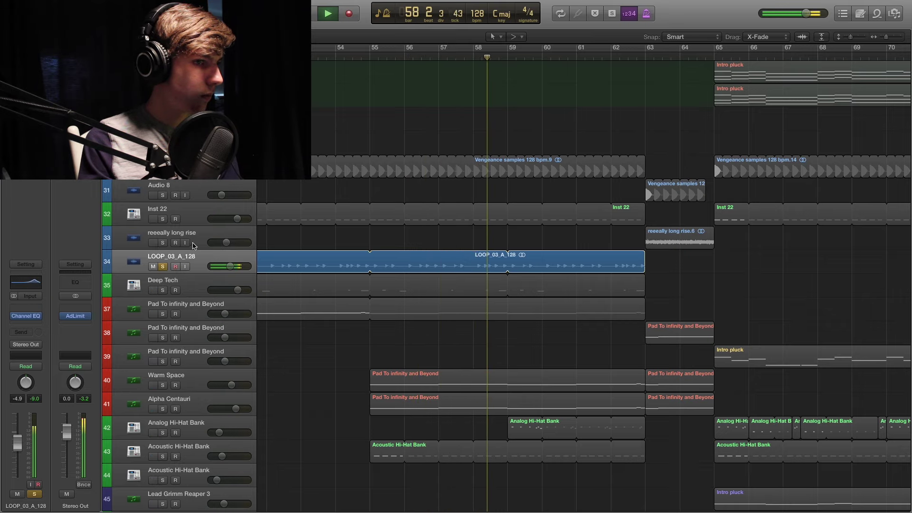
key("space")
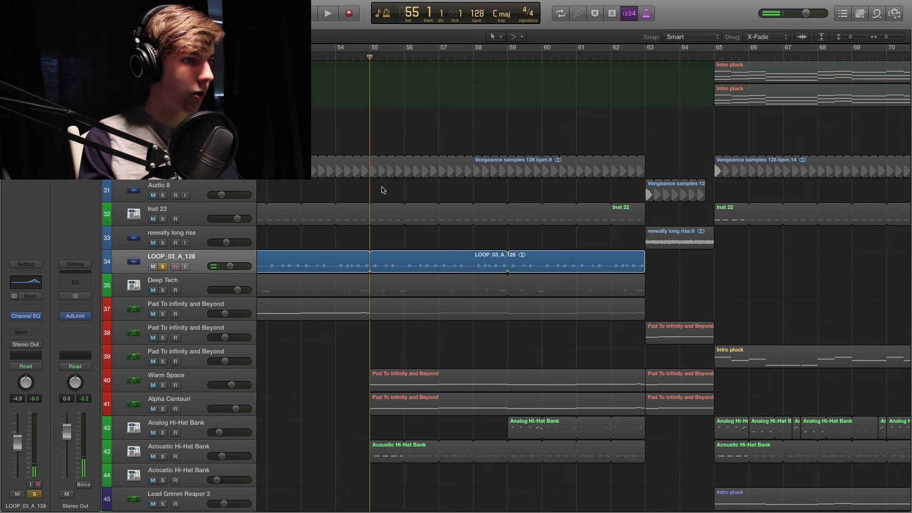
Re-solo Vengeance samples and Inst 22, play from bar 55, and add Deep Tech to the solo.
scroll(382, 206, "left", 2)
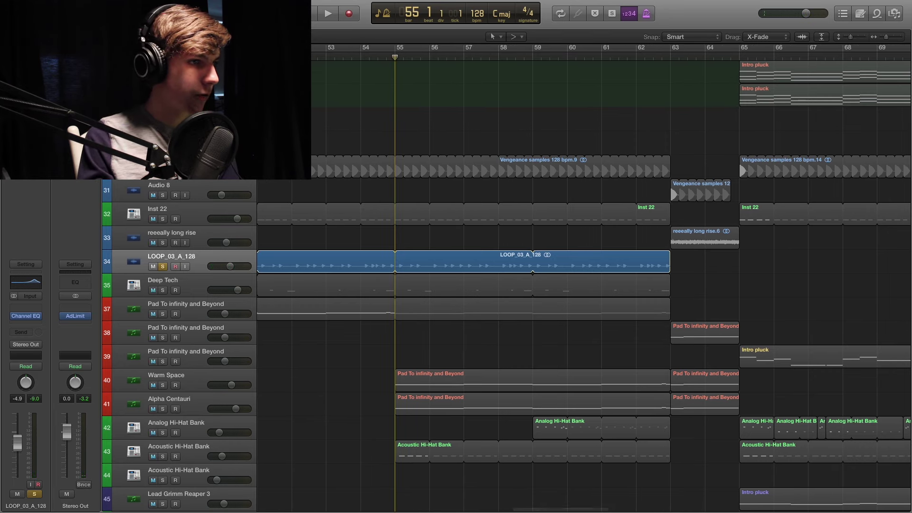
left_click(163, 172)
left_click(163, 219)
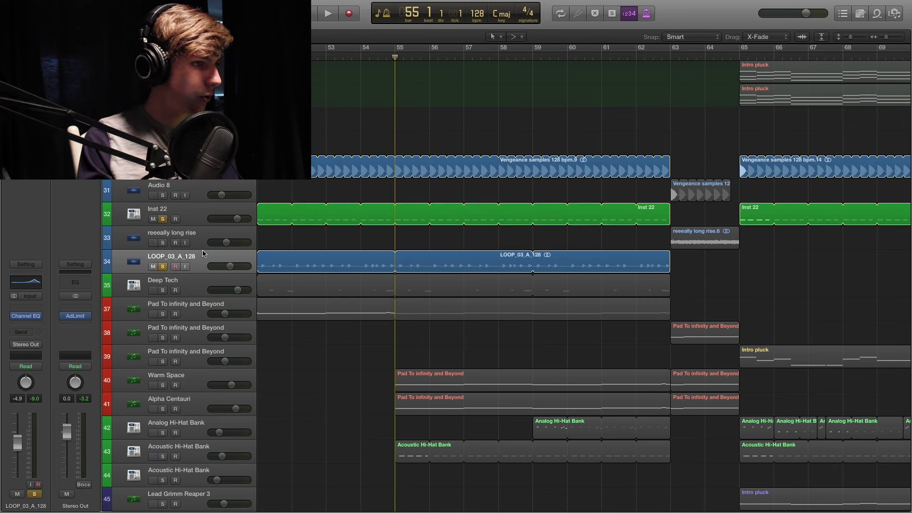
key("space")
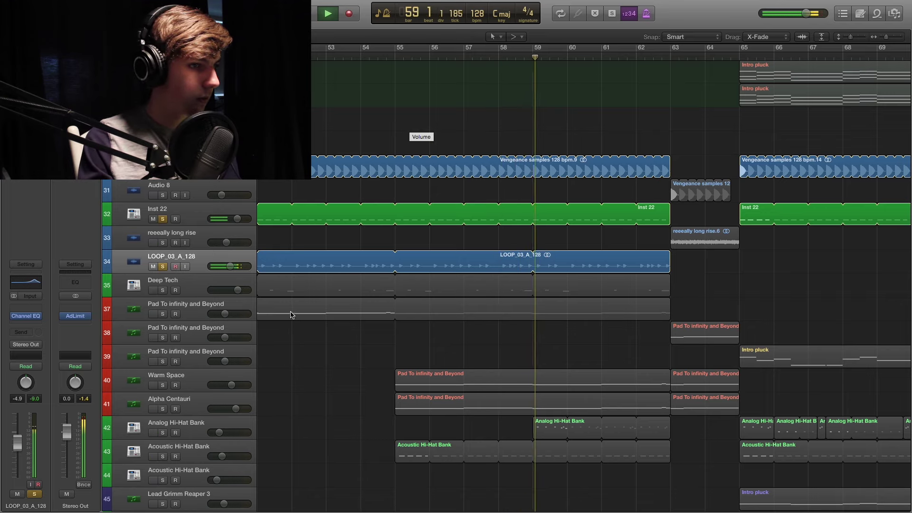
left_click(163, 290)
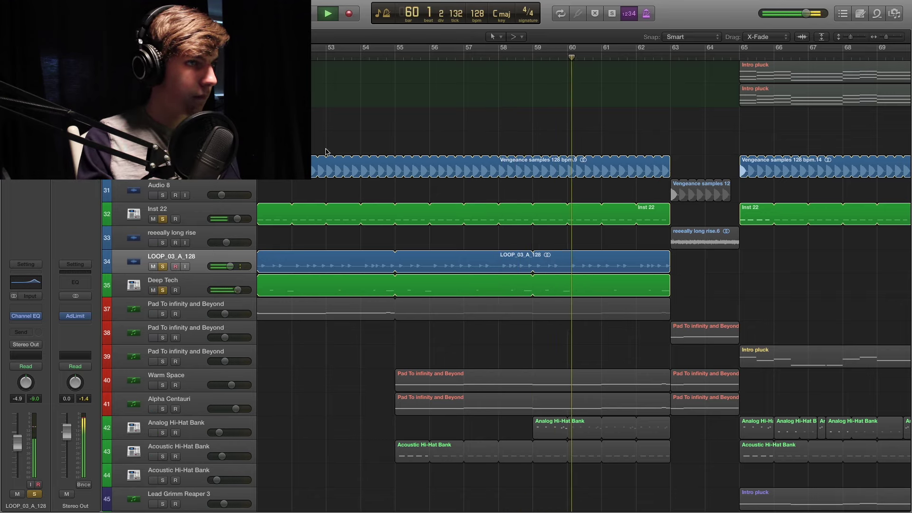
Record-arm Deep Tech, show its plugin chain, and replay from bar 55.
left_click(175, 290)
left_click(191, 285)
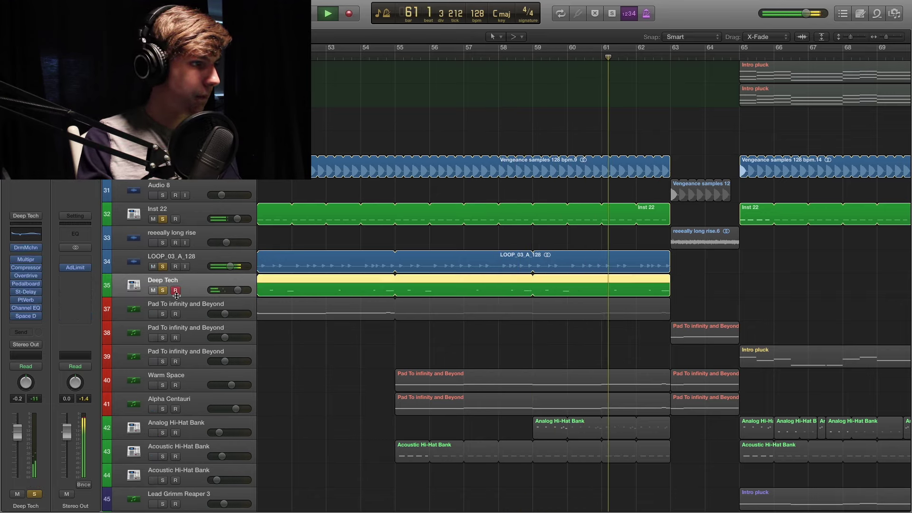
key("space")
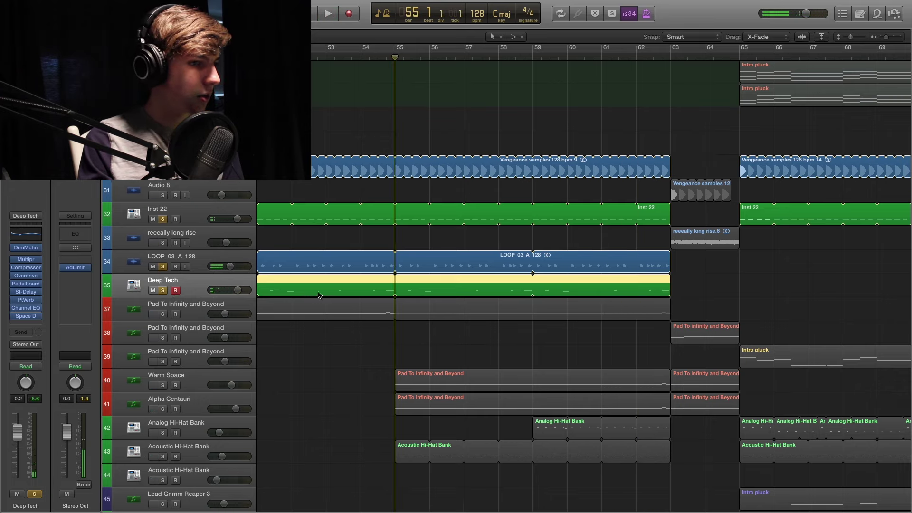
key("space")
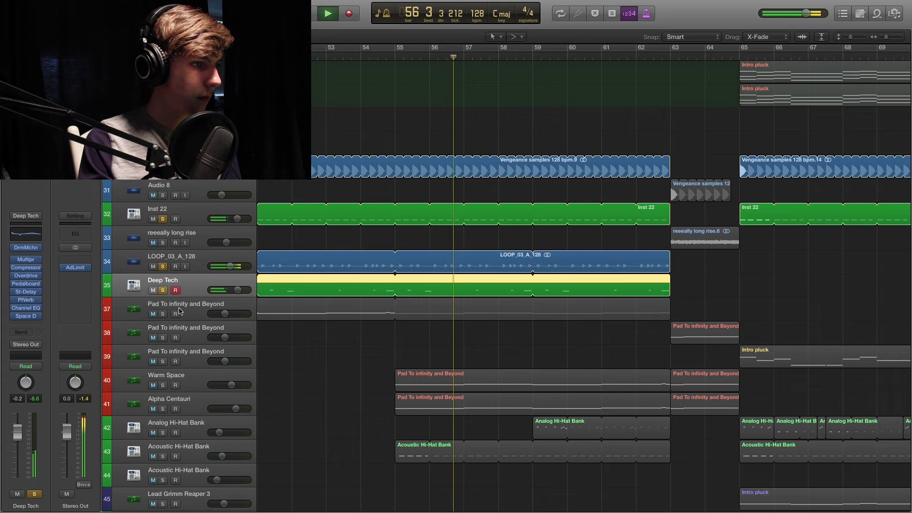
key("space")
Add Pad To infinity and Beyond to the solo and play again from bar 55.
left_click(164, 314)
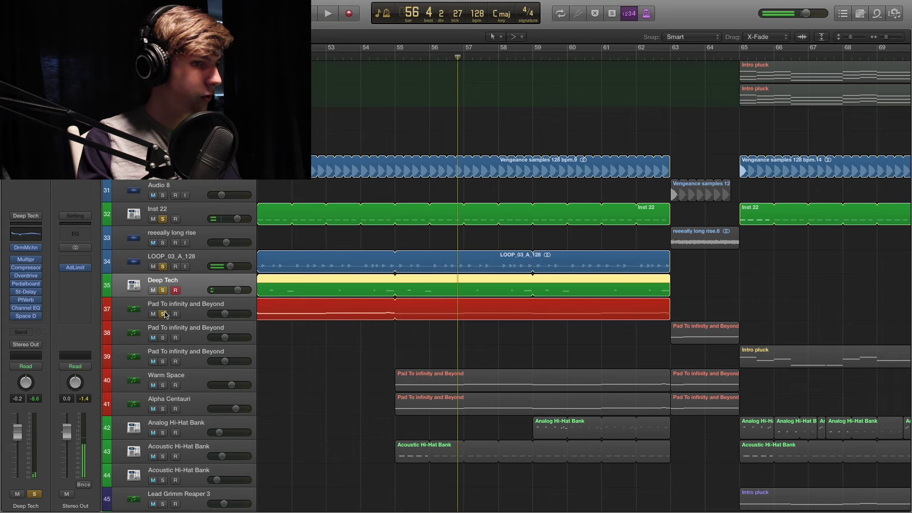
left_click(397, 53)
key("space")
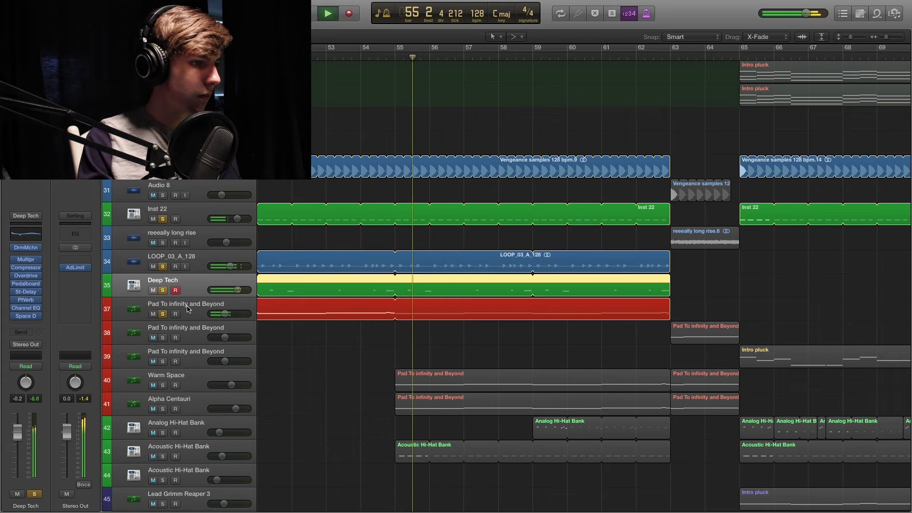
left_click(190, 307)
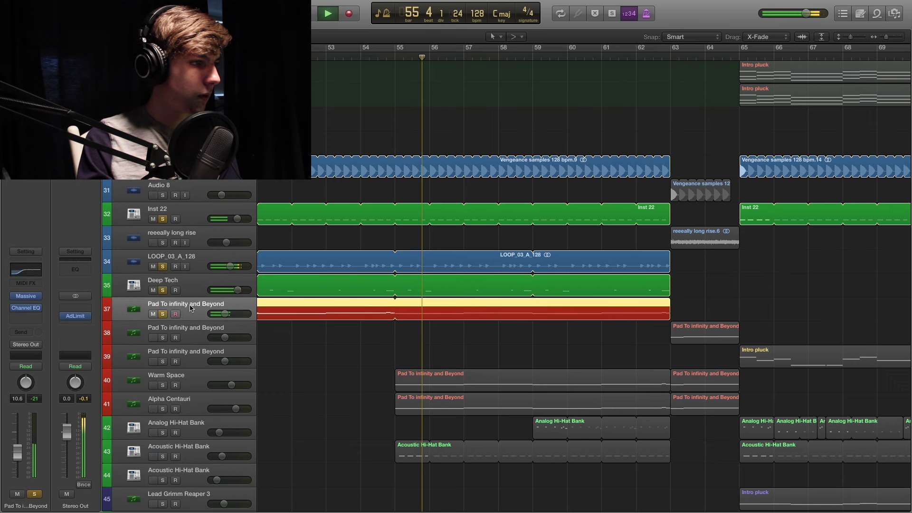
double_click(419, 312)
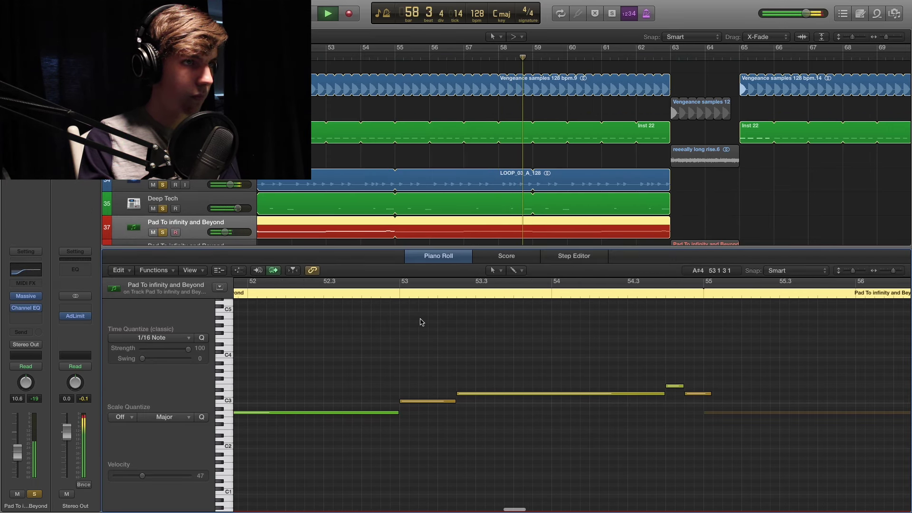
key("p")
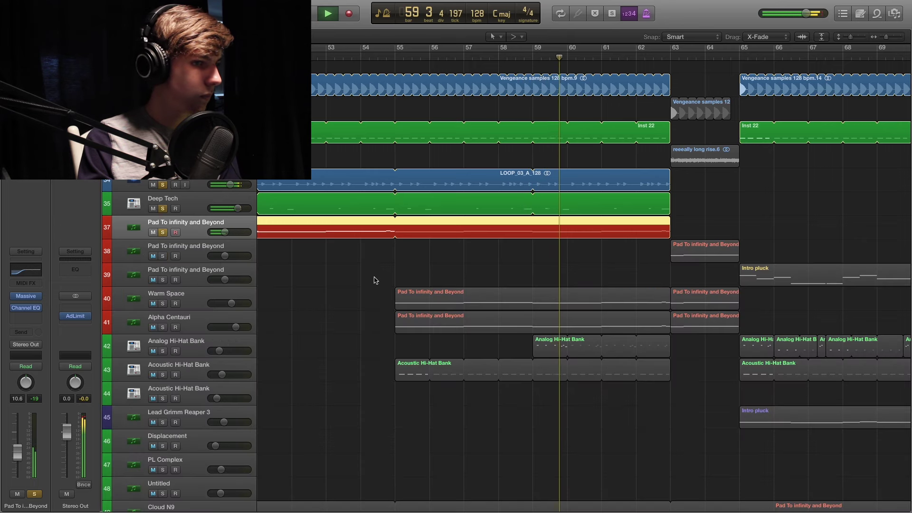
left_click(374, 273)
key("space")
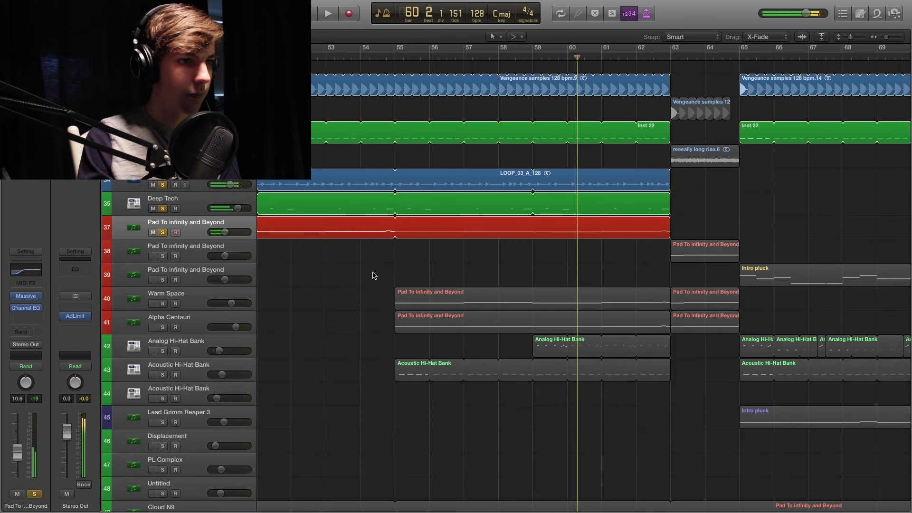
left_click(394, 55)
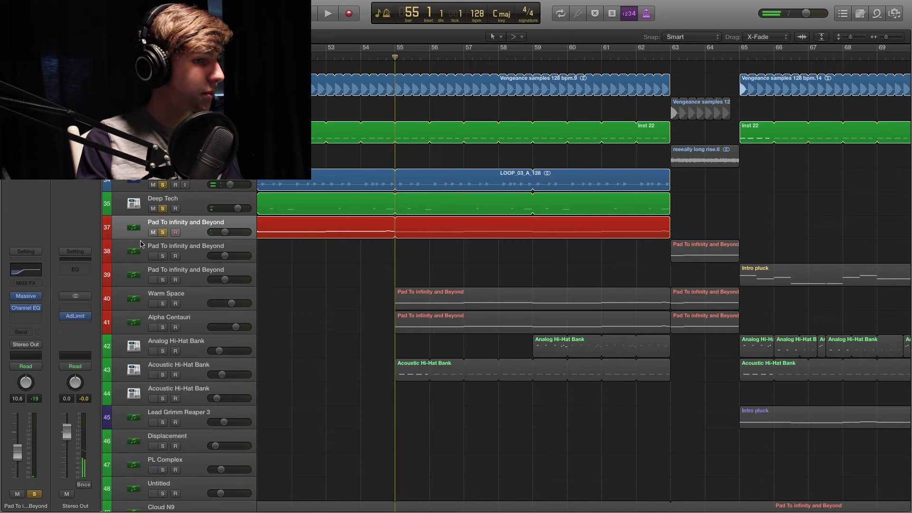
Clear all existing solos and solo only the Warm Space pad track.
key("space")
left_click(162, 303)
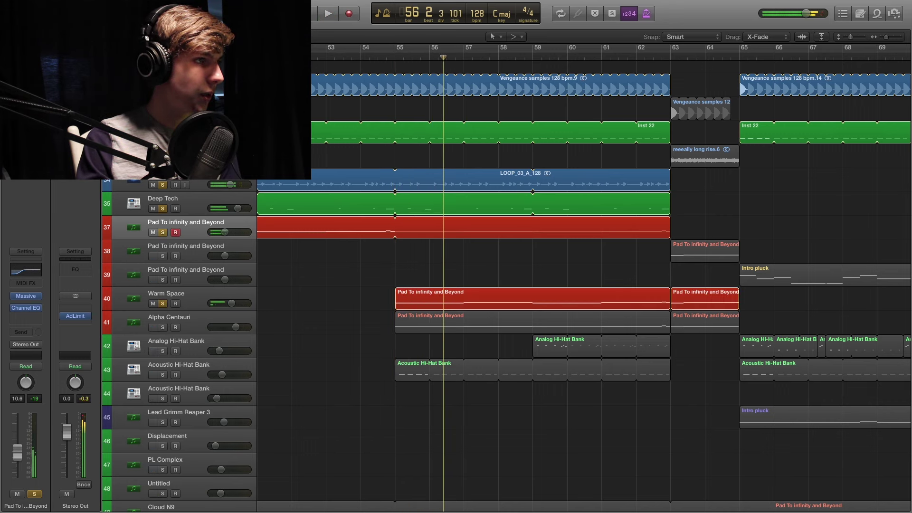
left_click(162, 232, "alt")
left_click(162, 303)
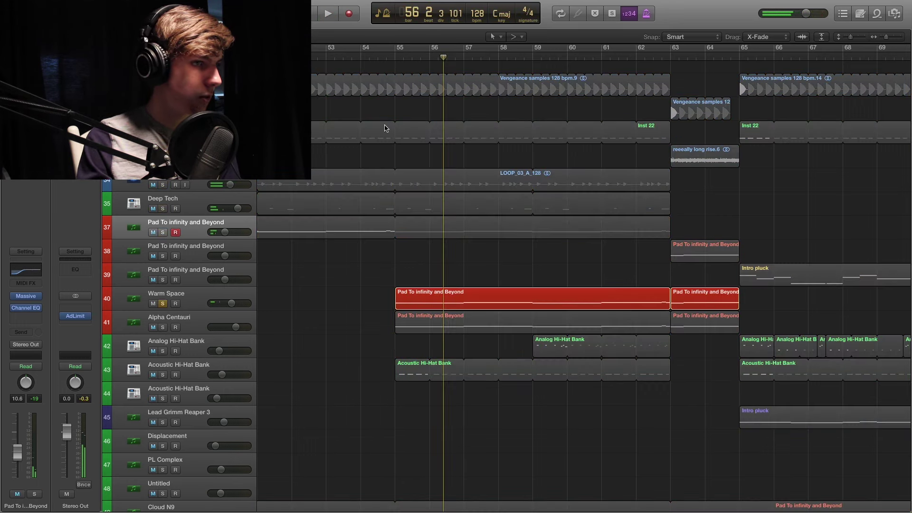
Add Alpha Centauri and Pad To infinity and Beyond to the solo, playing from bar 55.
left_click(396, 61)
key("space")
left_click(162, 327)
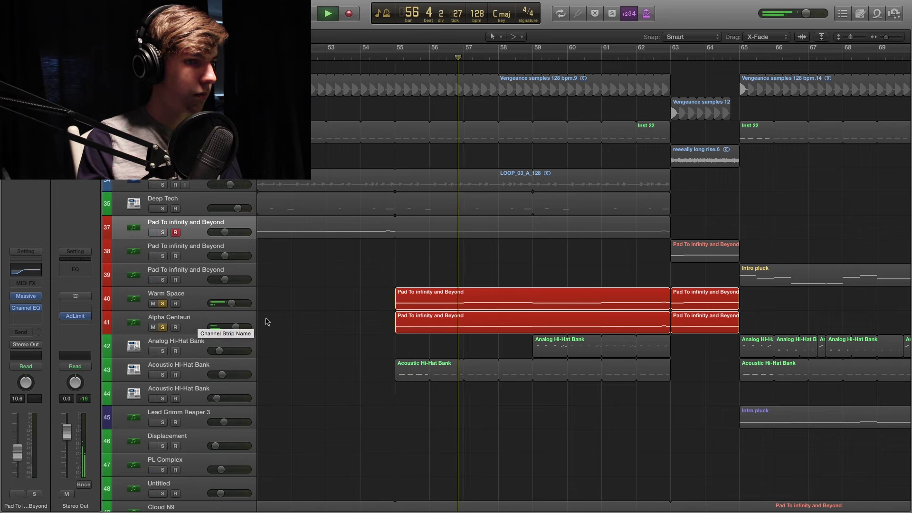
key("space")
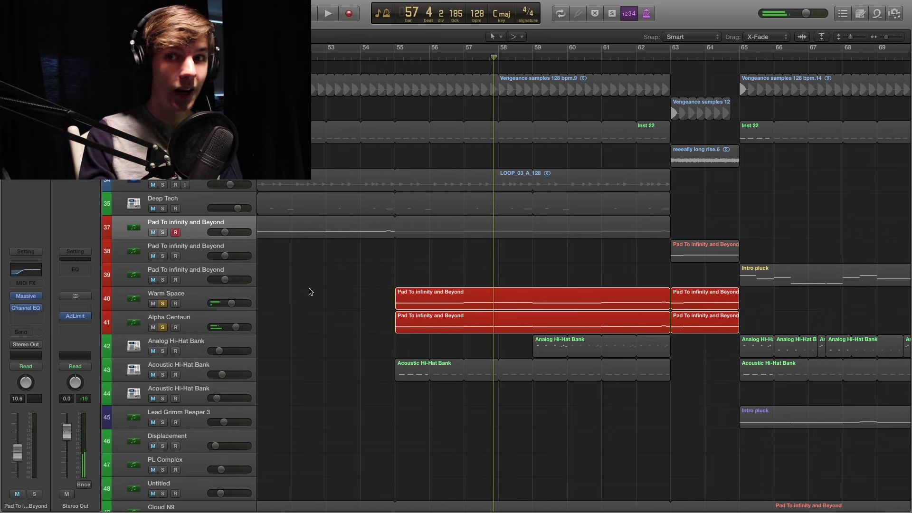
left_click(396, 56)
left_click(163, 233)
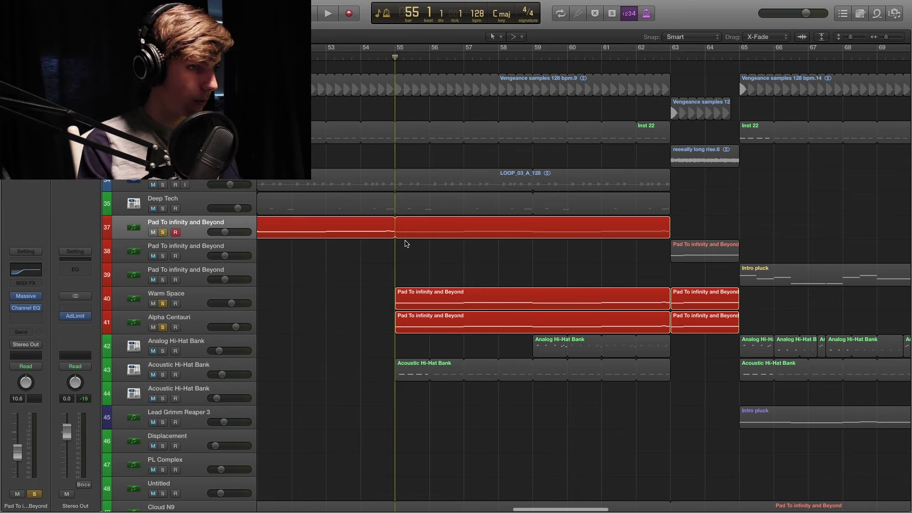
scroll(403, 243, "right", 3)
key("space")
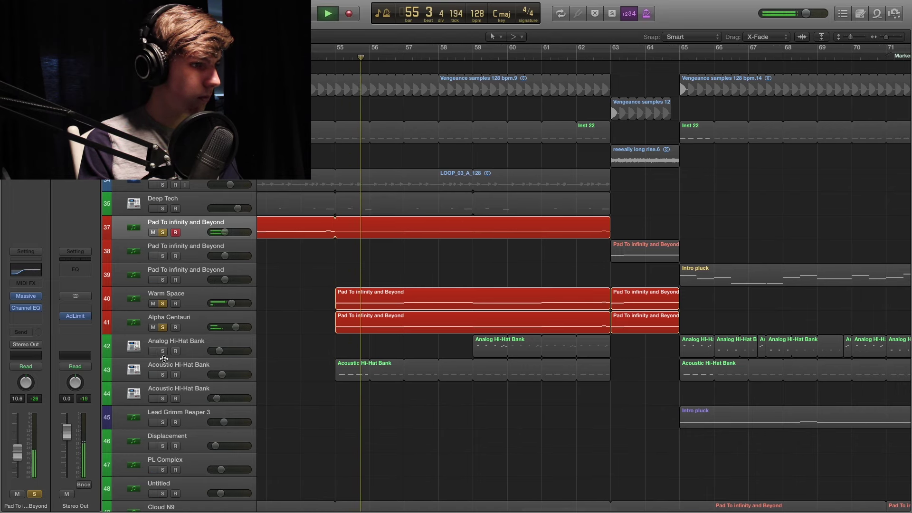
Solo only the Acoustic and Analog Hi-Hat Bank tracks and audition them from bar 55.
left_click(163, 375)
key("space")
left_click(162, 327, "alt")
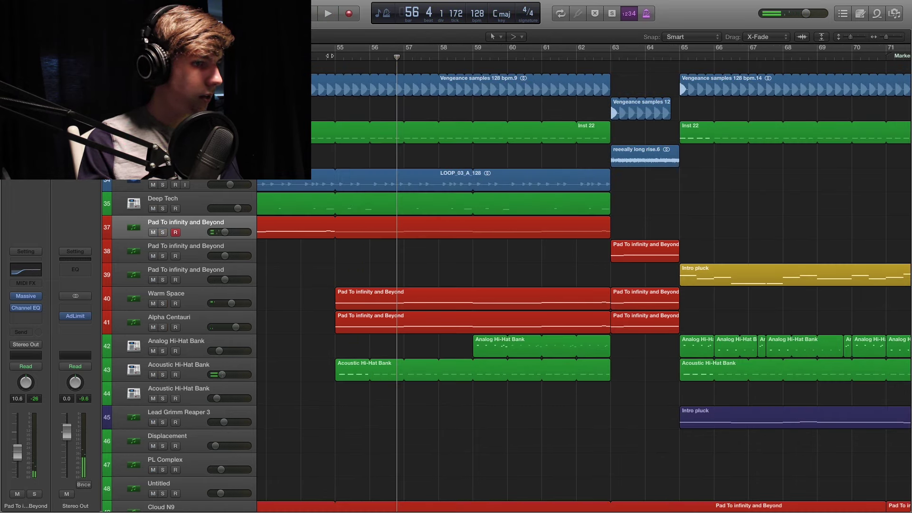
key("space")
left_click(162, 375)
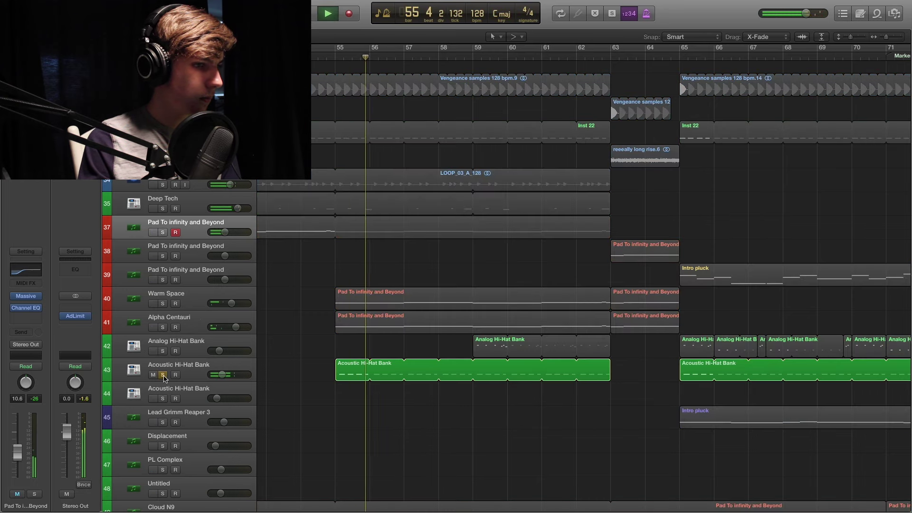
left_click(166, 350)
key("space")
Solo Cloud N9 and unsolo both hi-hat banks, with the playhead at bar 59.
left_click(471, 58)
scroll(442, 347, "right", 3)
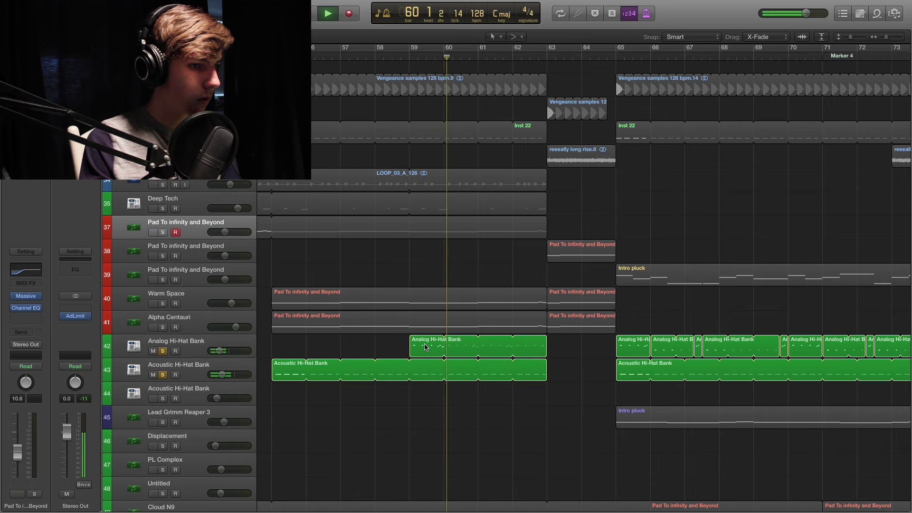
scroll(425, 366, "down", 5)
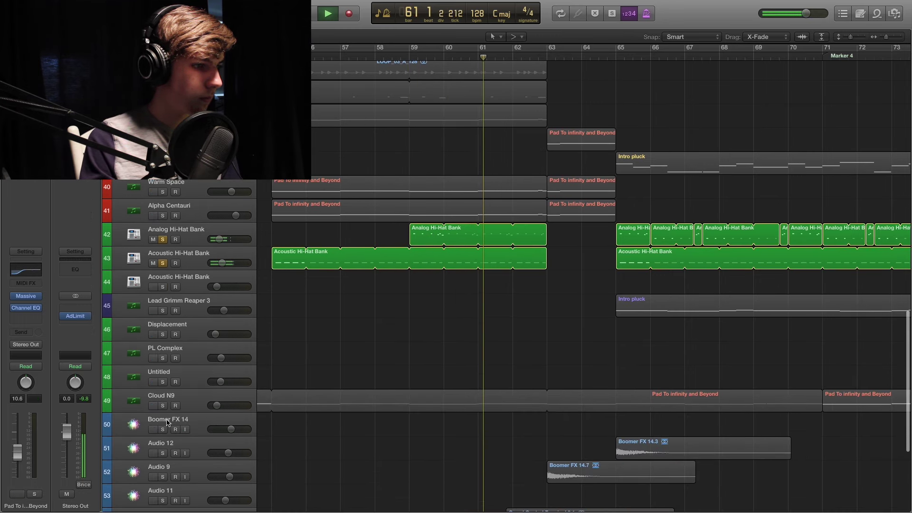
left_click(163, 405)
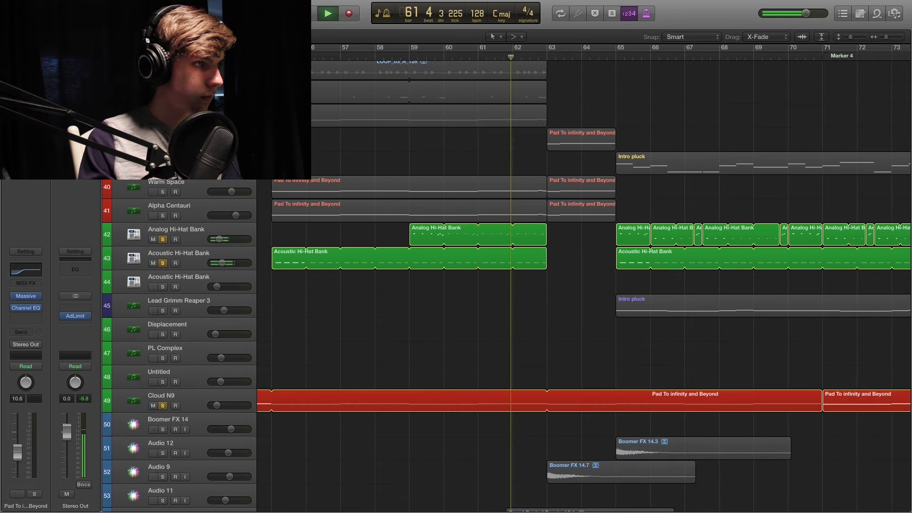
key("space")
left_click(163, 239)
left_click(162, 263)
Play the soloed Cloud N9 region from around bar 55.
scroll(576, 230, "left", 5)
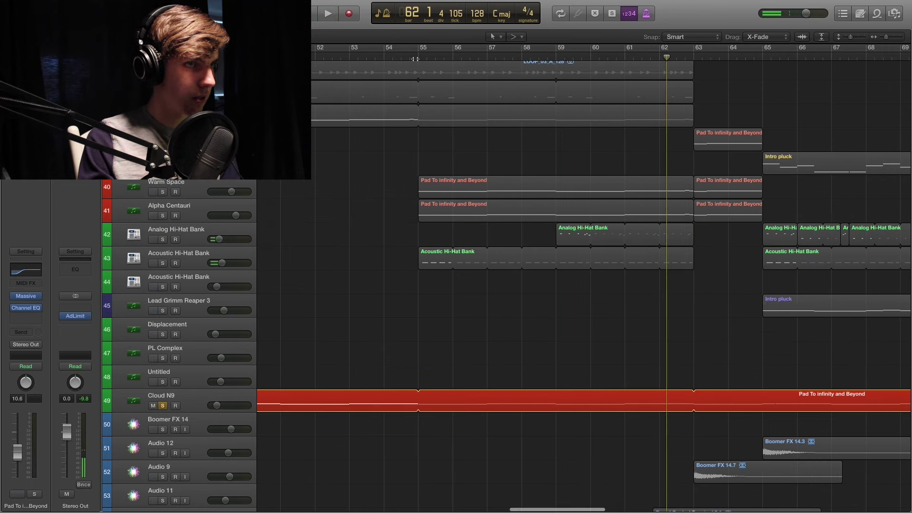
left_click(414, 58)
key("space")
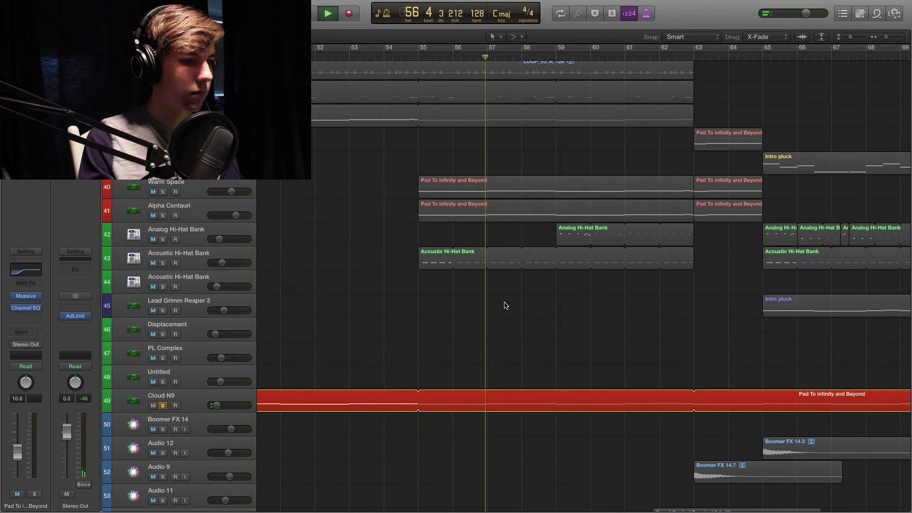
scroll(503, 306, "down", 6)
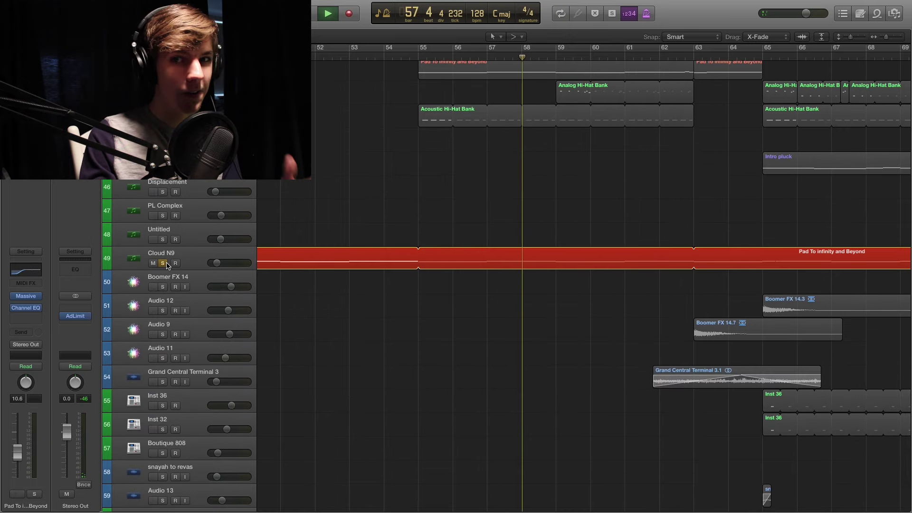
scroll(166, 264, "down", 1)
Unsolo Cloud N9 and play the full arrangement briefly from bar 39.
key("space")
left_click(164, 264)
scroll(595, 226, "left", 8)
scroll(595, 226, "left", 7)
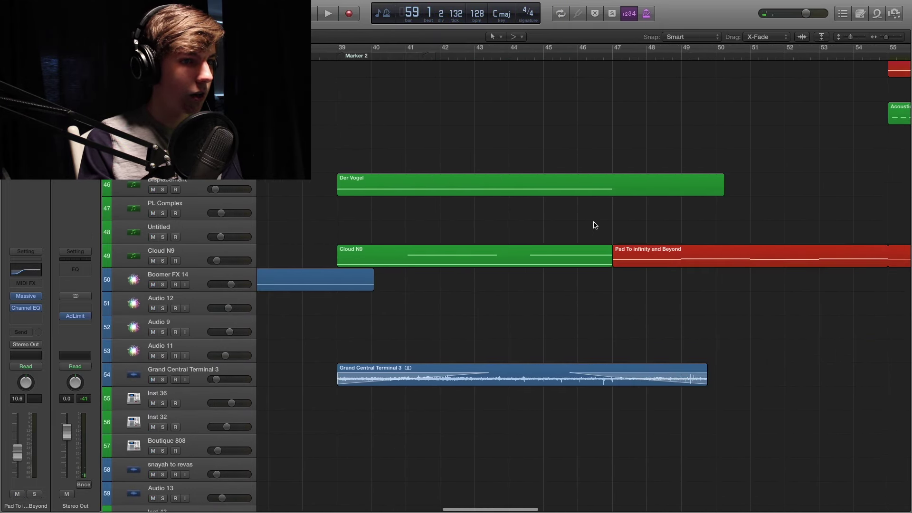
scroll(570, 232, "up", 15)
scroll(529, 252, "down", 8)
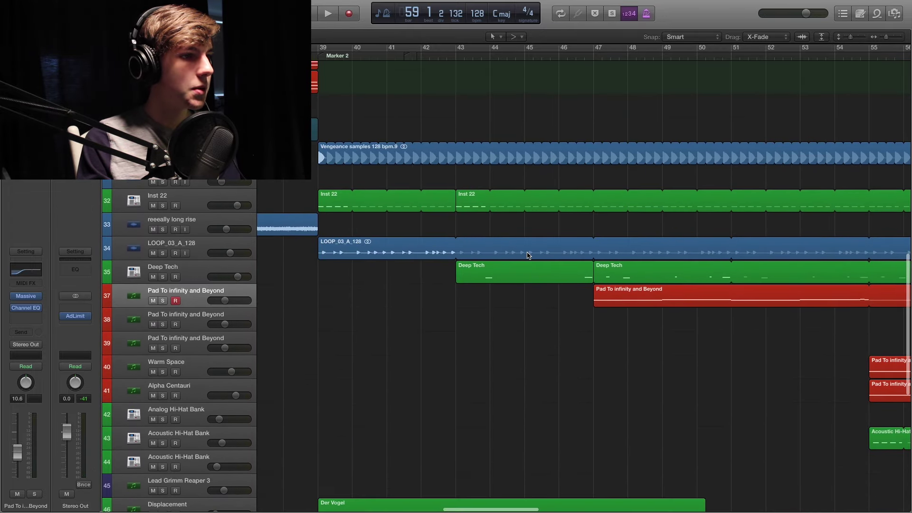
key("space")
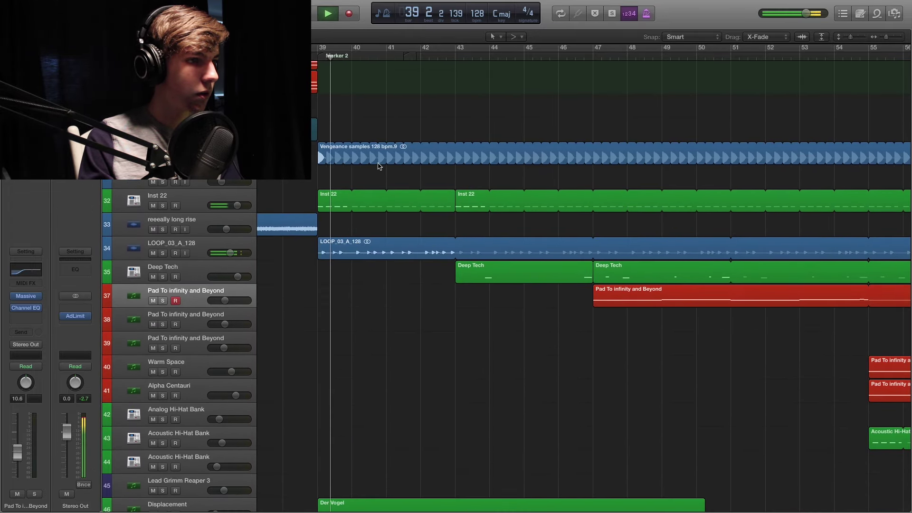
key("space")
Select Deep Tech and briefly solo then unsolo it while playing from bar 43.
left_click(456, 57)
scroll(569, 236, "right", 3)
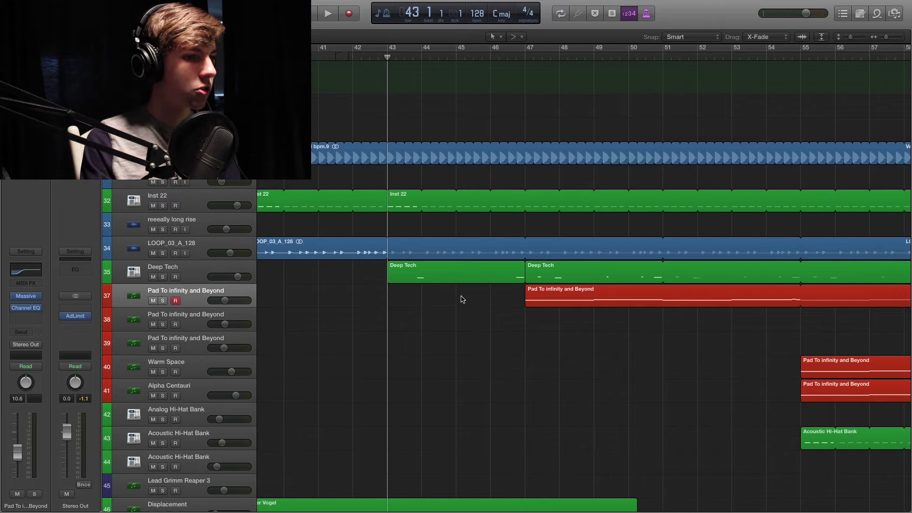
scroll(462, 298, "right", 3)
scroll(333, 297, "left", 1)
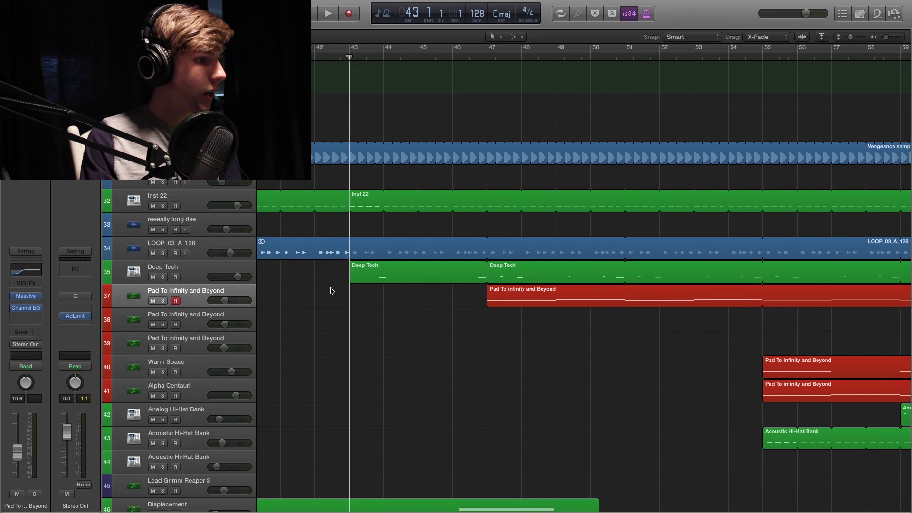
left_click(204, 272)
key("space")
left_click(163, 277)
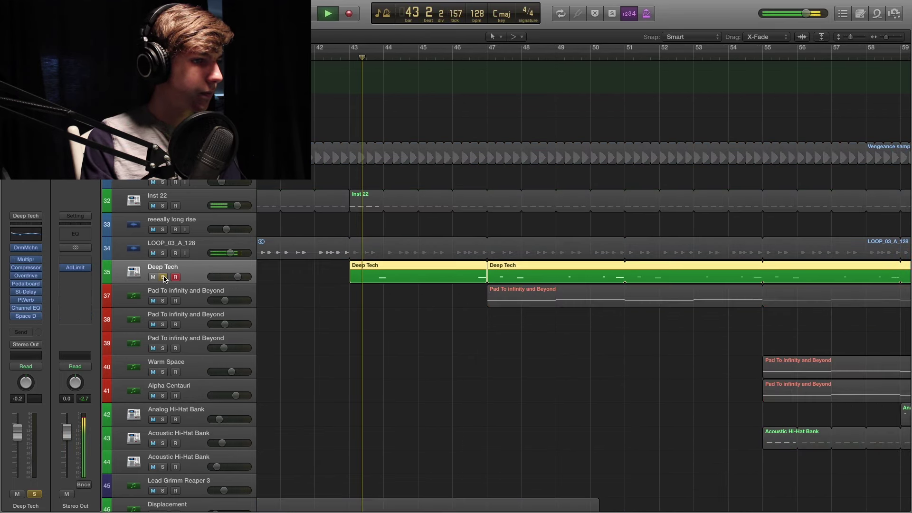
left_click(163, 277)
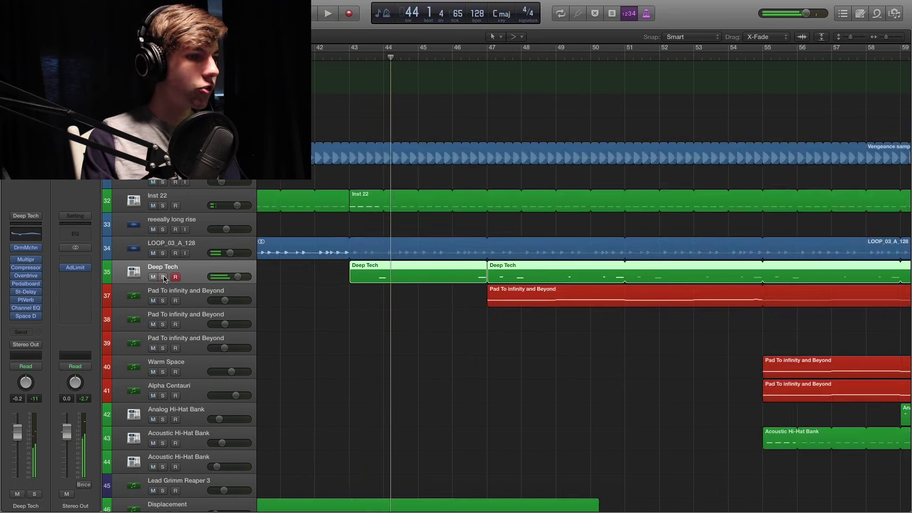
Replay the unsoloed arrangement from bar 43, then stop.
left_click(346, 55)
key("space")
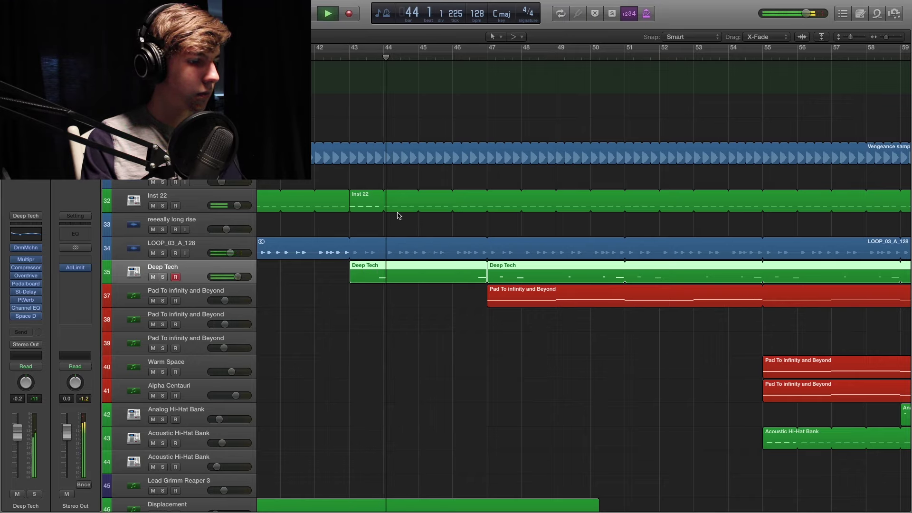
scroll(398, 216, "down", 4)
scroll(398, 216, "up", 5)
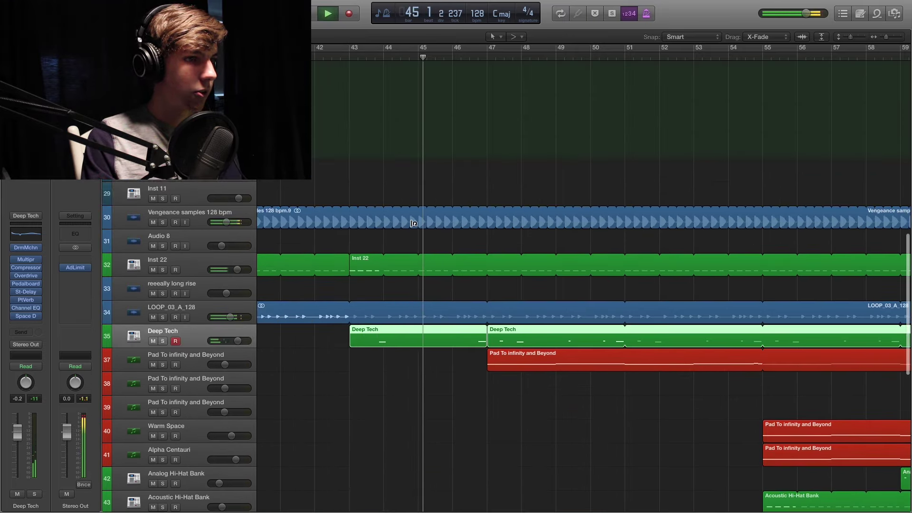
scroll(444, 248, "down", 2)
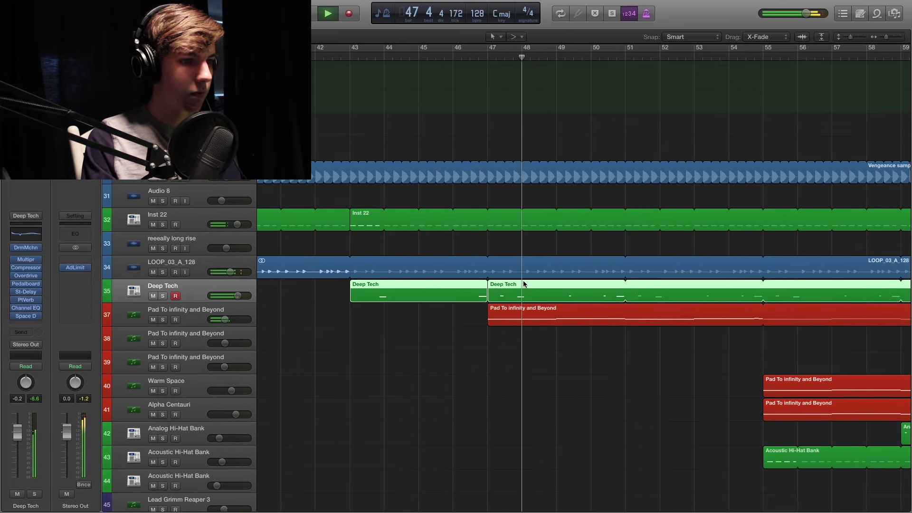
key("space")
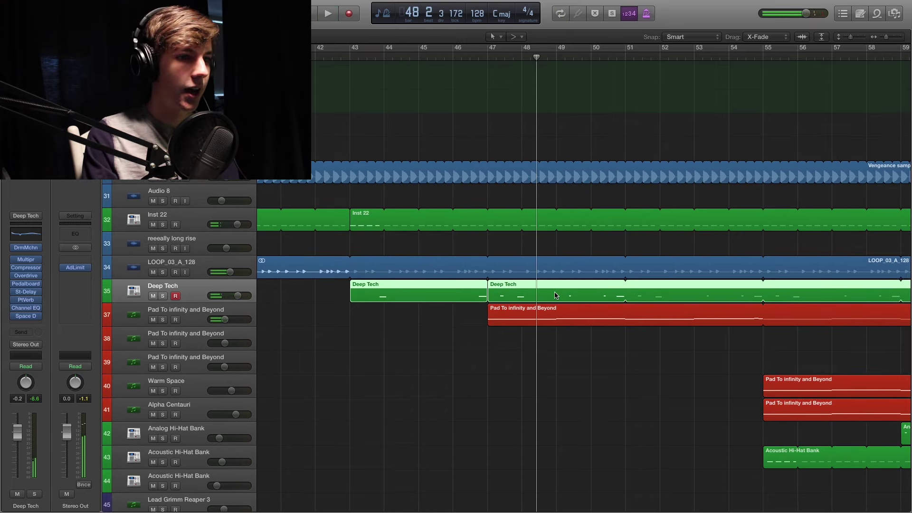
Return the playhead to bar 39 with playback stopped.
scroll(522, 280, "right", 2)
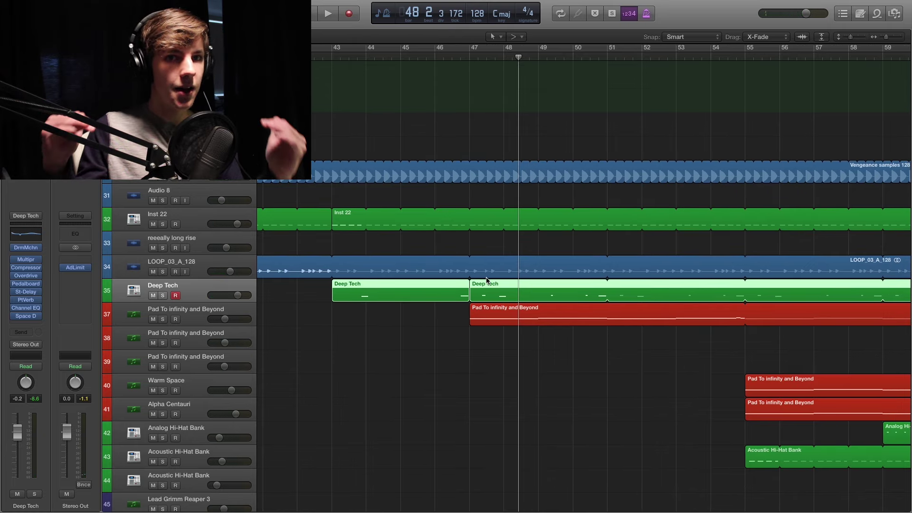
scroll(479, 276, "down", 5)
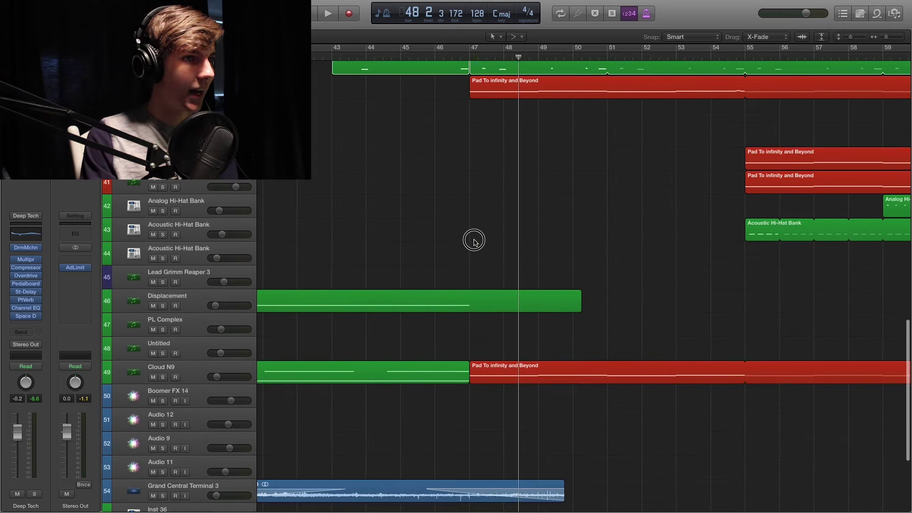
scroll(456, 246, "down", 3)
scroll(444, 256, "left", 5)
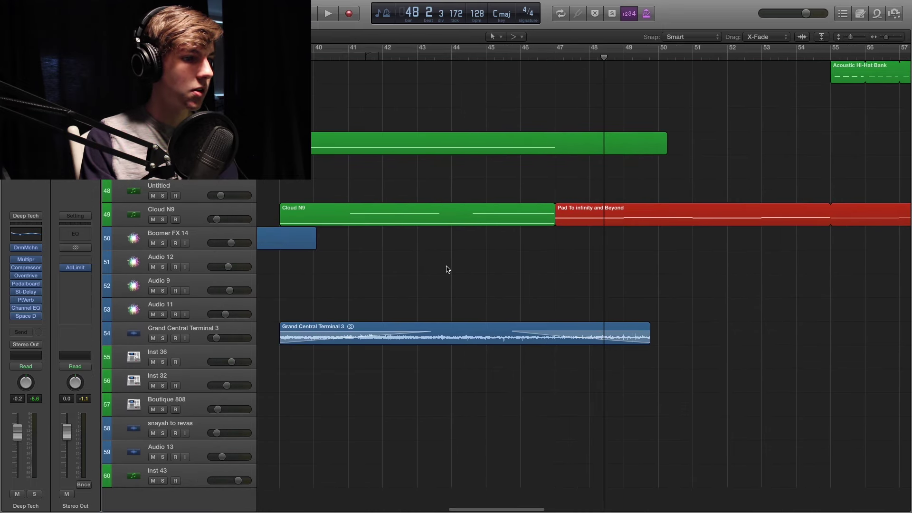
key("Return")
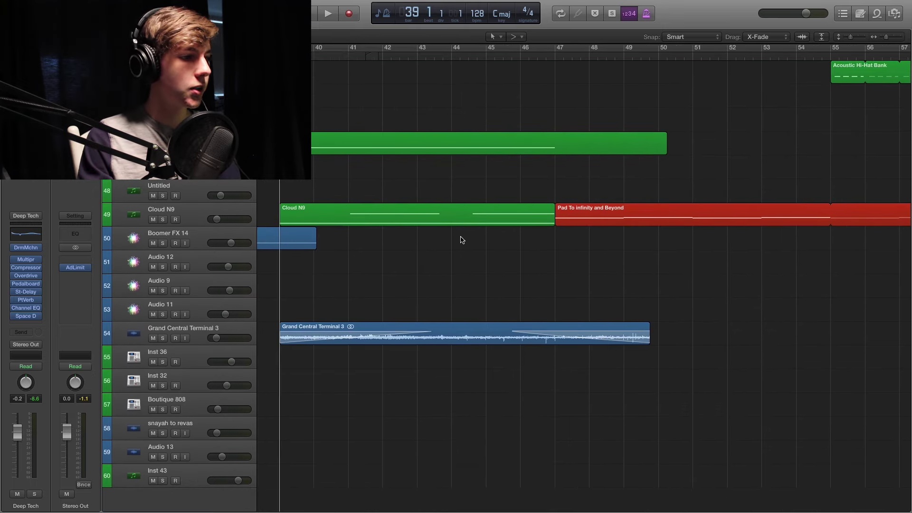
Select and solo Grand Central Terminal 3, play its layer, then stop around bar 45.
left_click(197, 332)
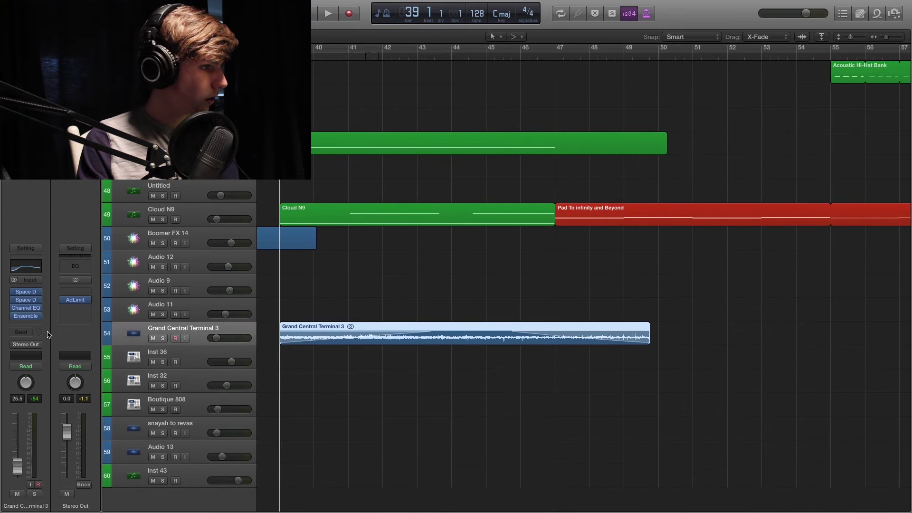
left_click(163, 338)
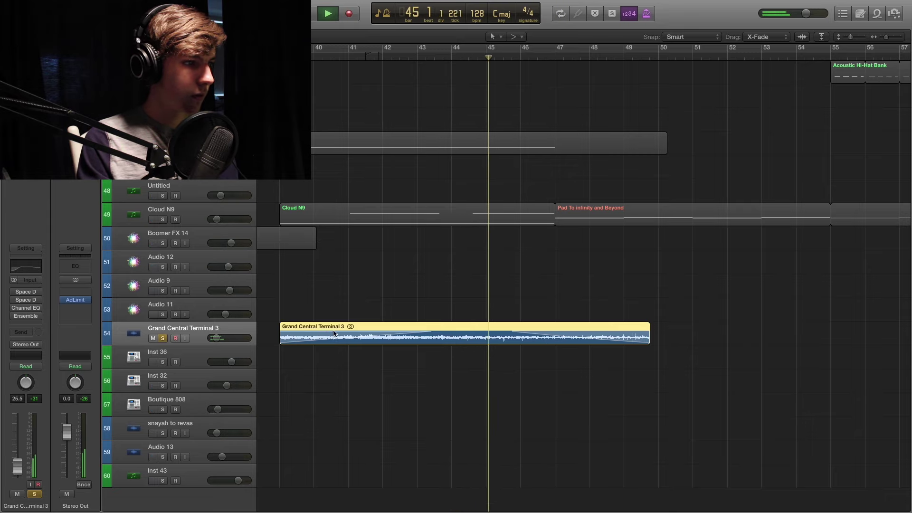
key("space")
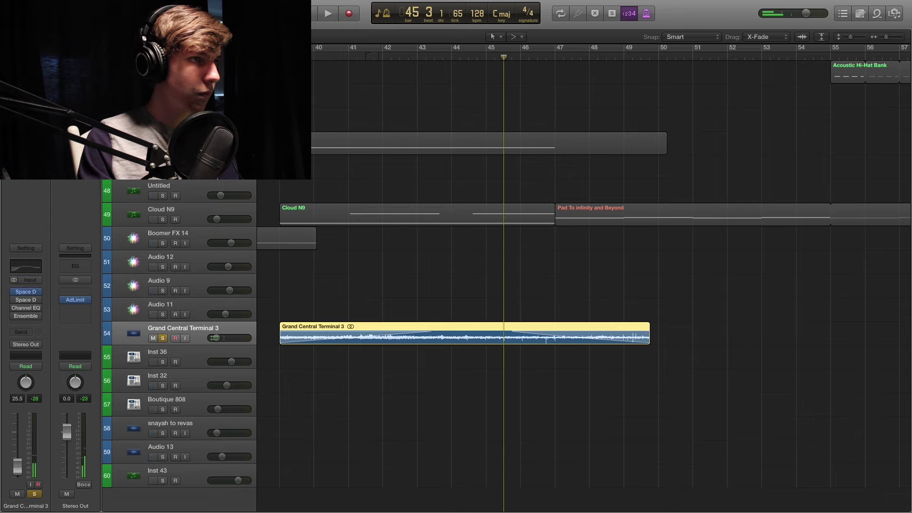
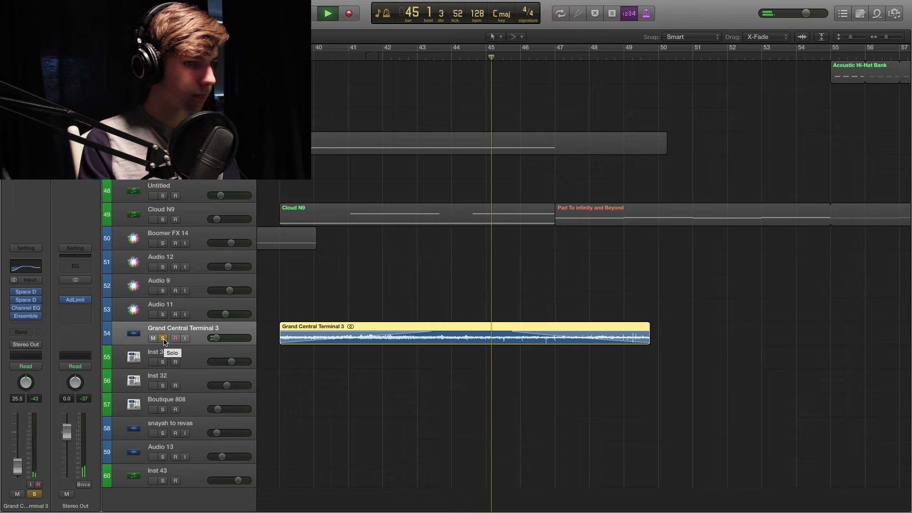
Unsolo Grand Central Terminal 3, start playback, and briefly solo then unsolo Cloud N9.
left_click(163, 338)
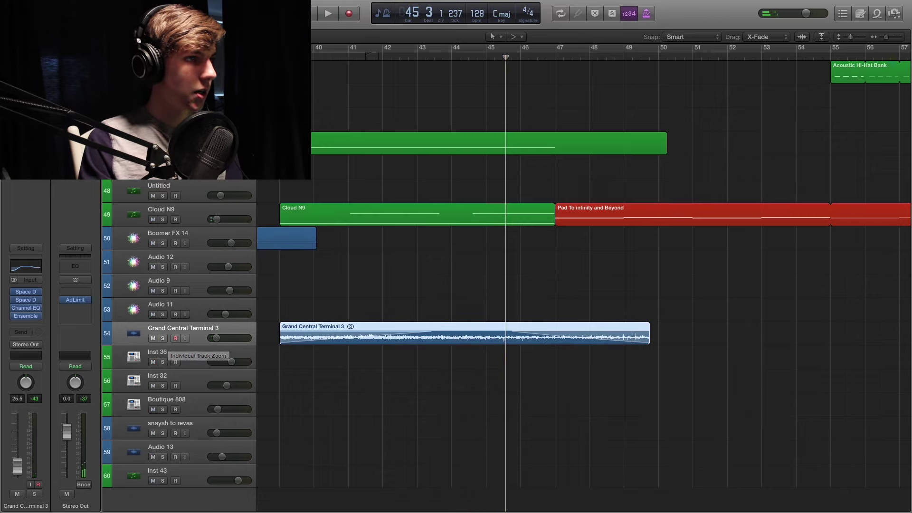
key("space")
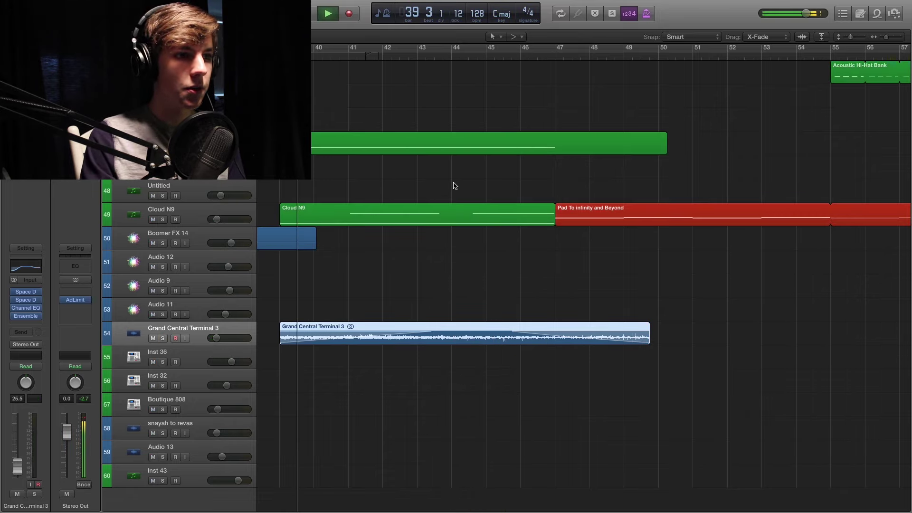
scroll(454, 186, "left", 5)
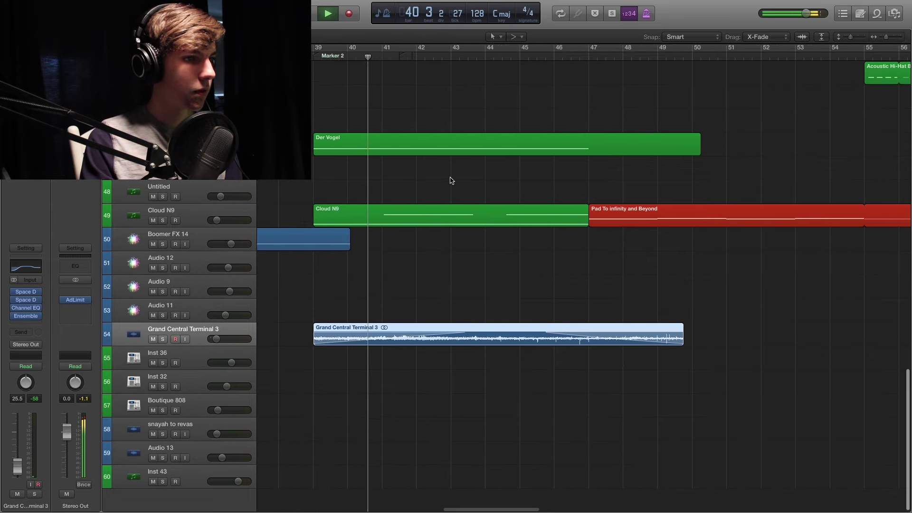
left_click(163, 220)
left_click(163, 221)
Solo the Der Vogel layer, select its region to show its plugins, then unsolo it.
left_click(163, 149)
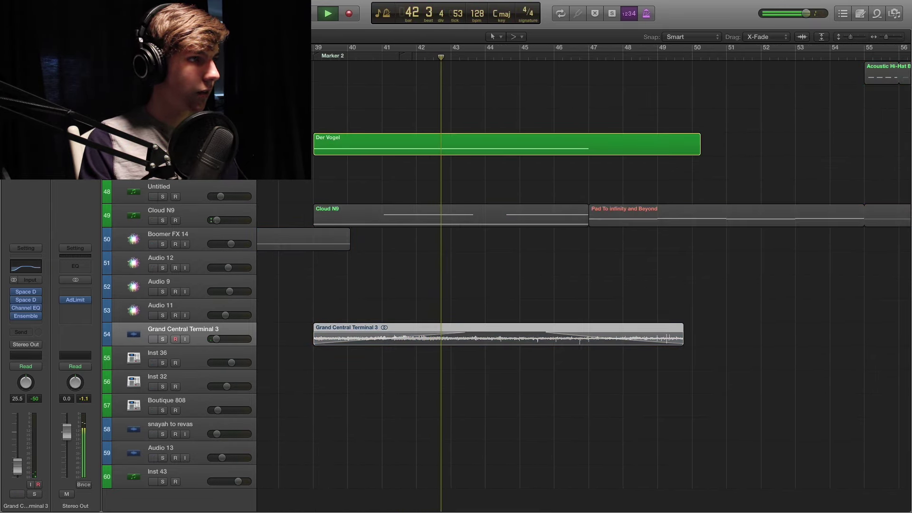
left_click(164, 139)
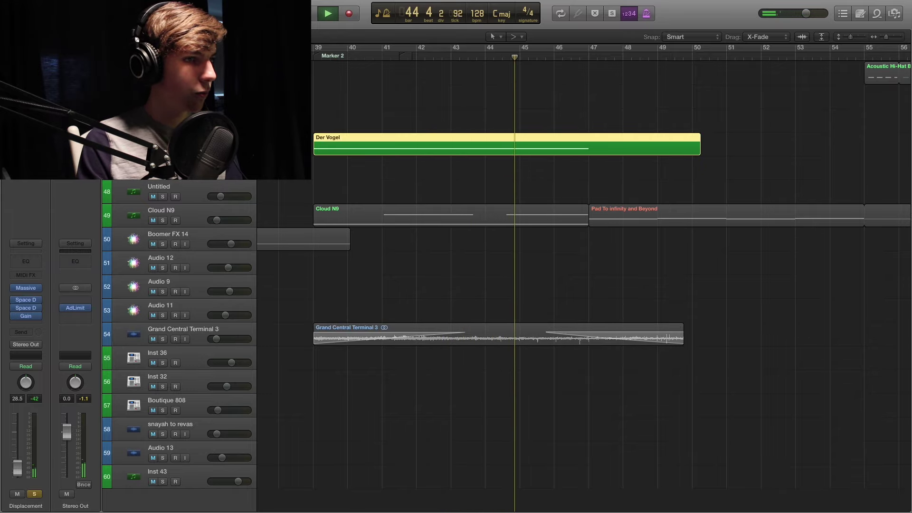
left_click(162, 149)
scroll(613, 84, "right", 10)
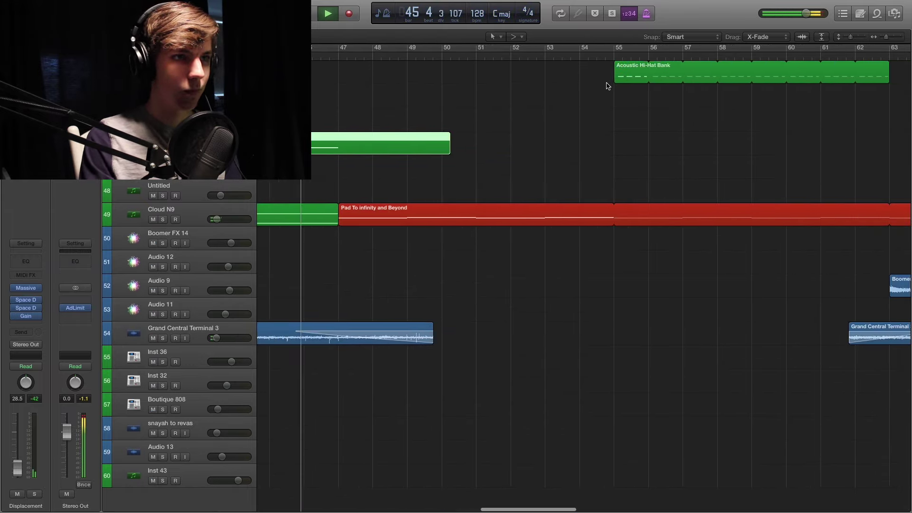
scroll(606, 86, "up", 10)
Jump playback ahead to bar 55, listen, then stop.
left_click(597, 55)
scroll(522, 207, "right", 5)
scroll(522, 207, "right", 2)
scroll(522, 208, "down", 5)
scroll(517, 209, "up", 5)
scroll(515, 207, "down", 5)
scroll(517, 206, "up", 5)
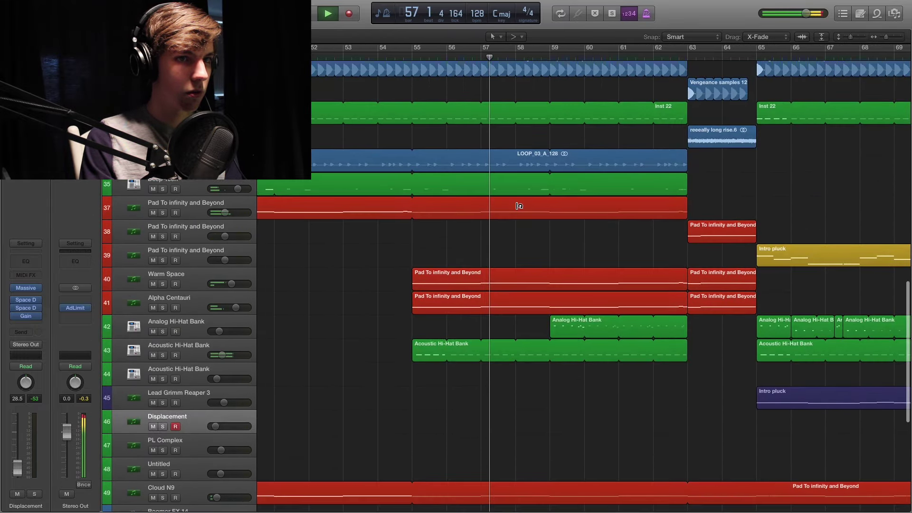
scroll(517, 206, "right", 3)
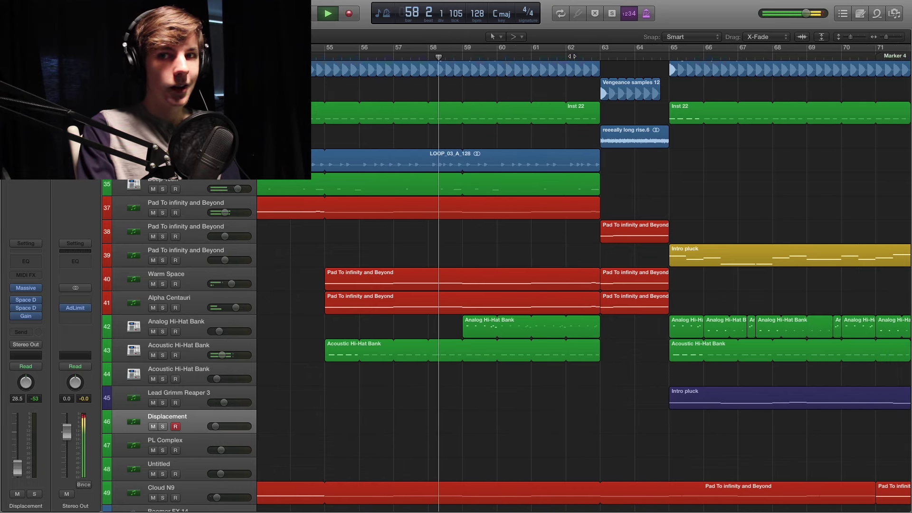
key("space")
scroll(598, 313, "right", 3)
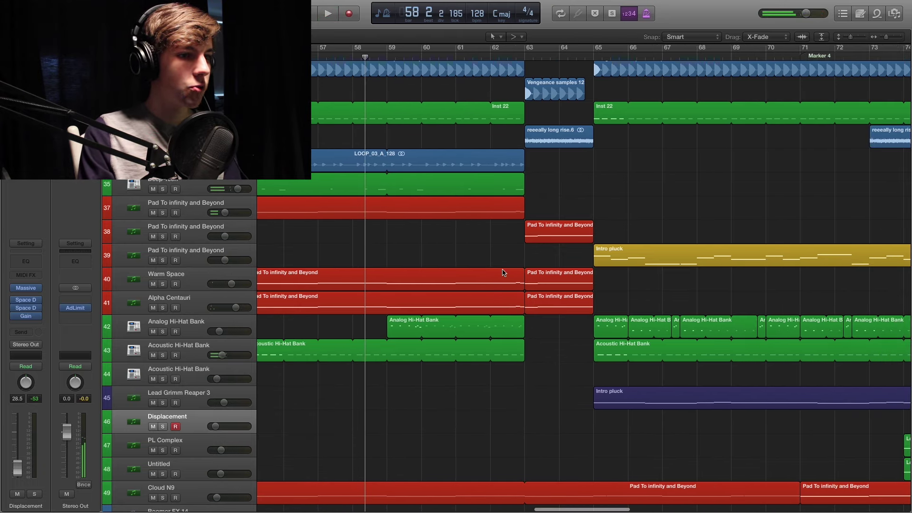
Play from bar 62 with Vengeance samples 12 soloed, then stop and unsolo it.
left_click(516, 58)
left_click(490, 56)
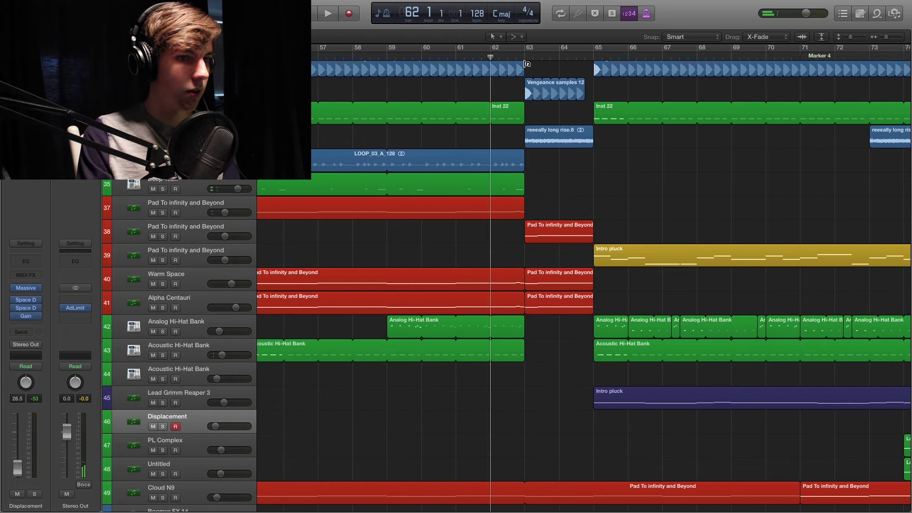
key("space")
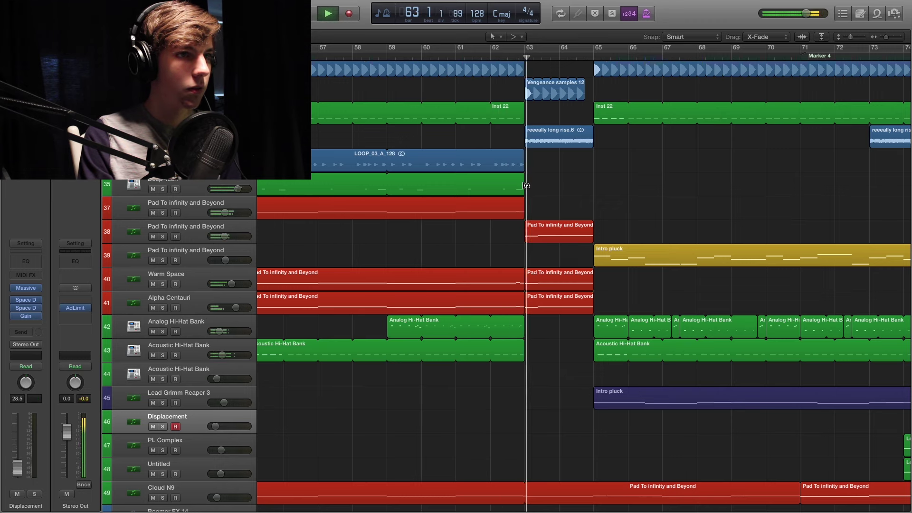
left_click(163, 94)
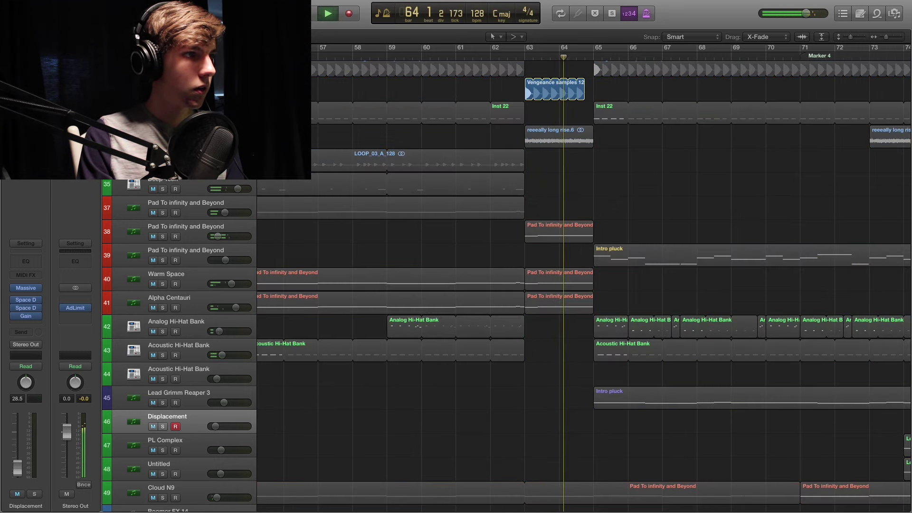
key("space")
left_click(180, 84)
left_click(163, 94)
Restart from bar 62 beat 4 and briefly solo the reeeally long rise layer.
left_click(516, 54)
key("space")
scroll(516, 55, "left", 1)
key("ctrl+s")
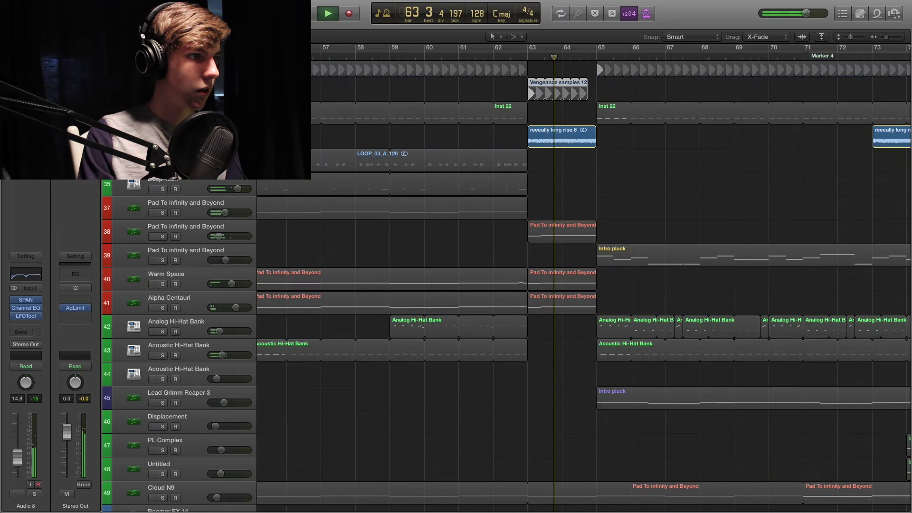
left_click(162, 141)
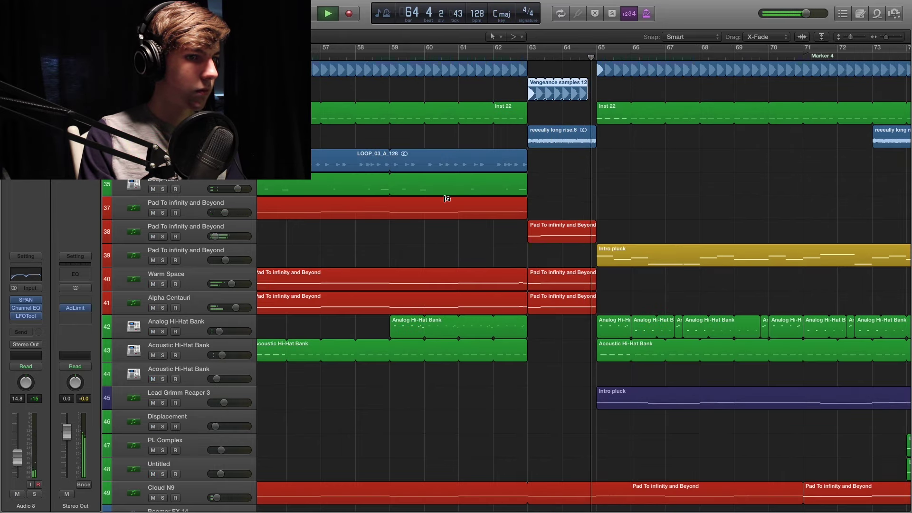
scroll(448, 197, "down", 5)
scroll(451, 196, "up", 10)
Play the Celesta layer from bar 63 with its Channel EQ open.
scroll(489, 195, "up", 10)
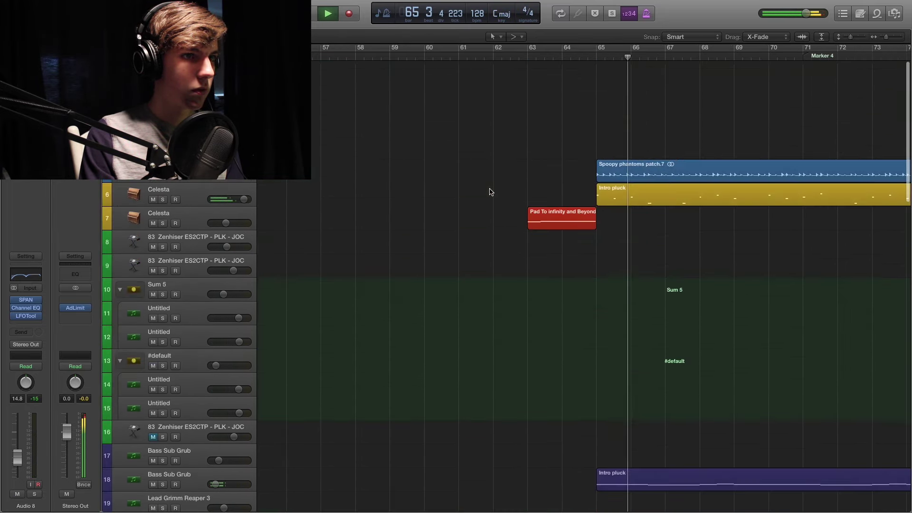
key("space")
left_click(522, 56)
left_click(164, 220)
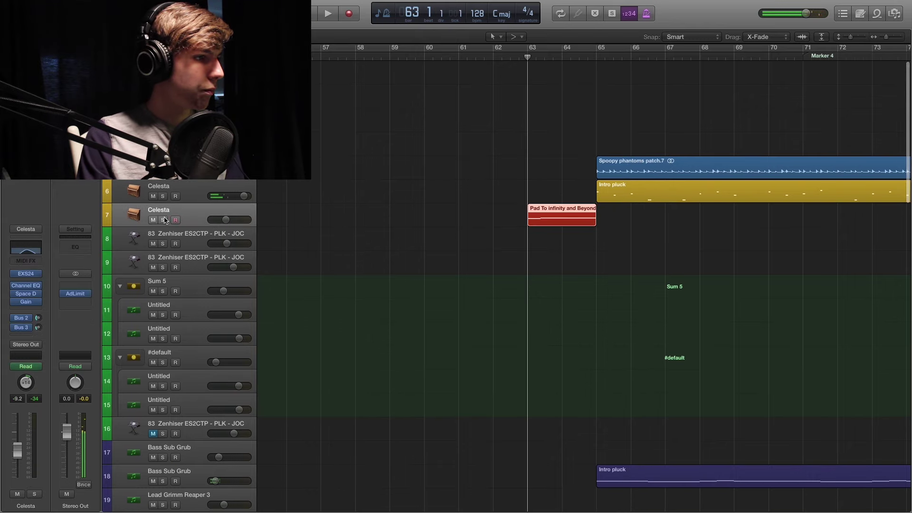
left_click(23, 249)
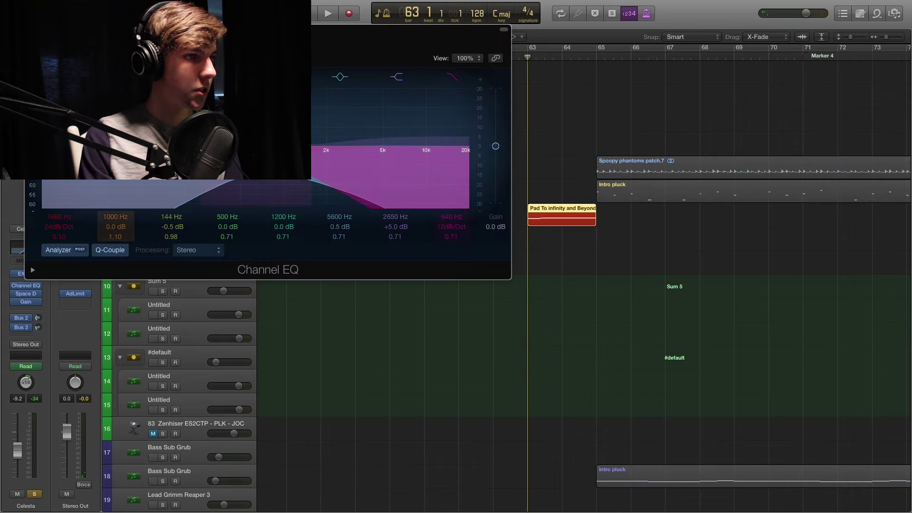
key("space")
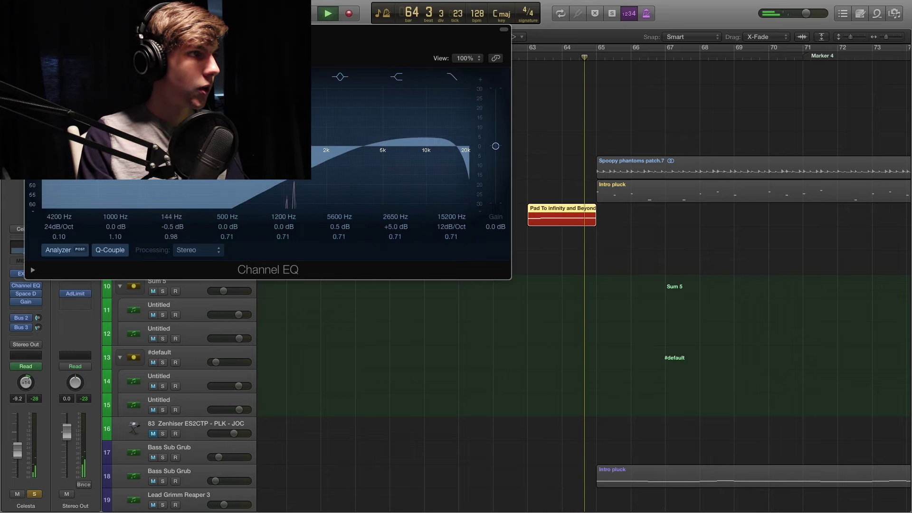
Stop, close the Channel EQ, unsolo Celesta, and park the playhead at bar 65.
key("space")
left_click(31, 30)
left_click(166, 219)
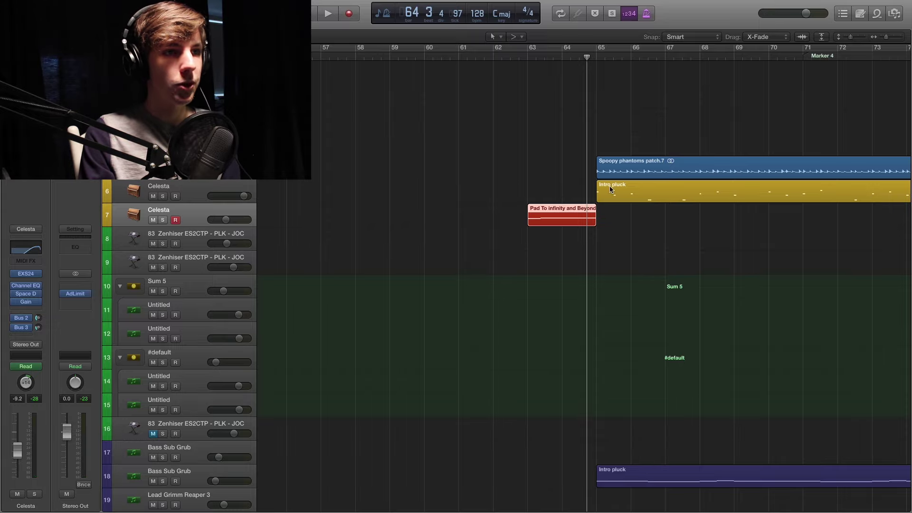
left_click(600, 60)
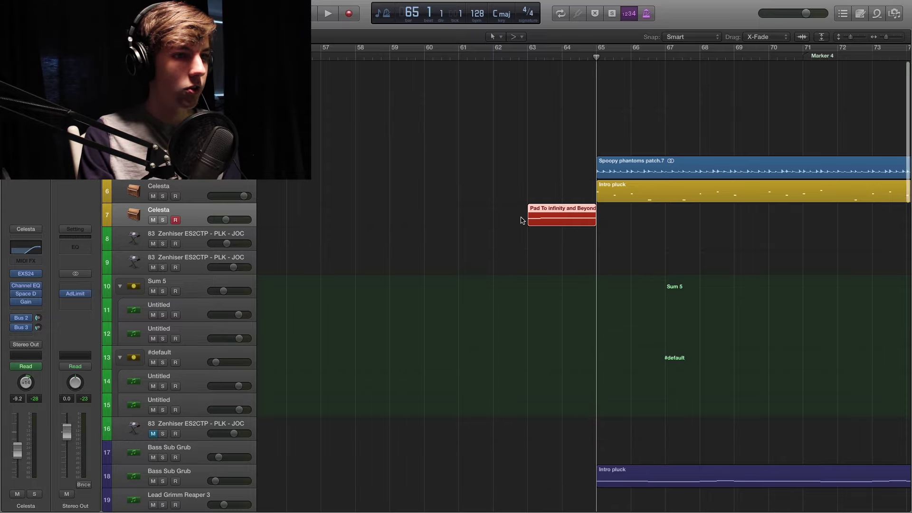
Play from bar 65, jumping the playhead back to bar 63 and again to bar 65.
scroll(520, 220, "down", 15)
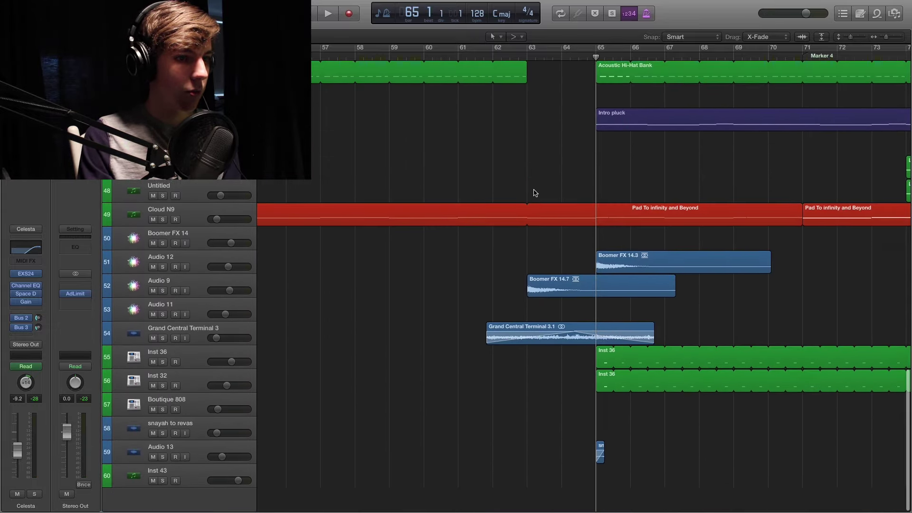
scroll(535, 193, "right", 2)
key("space")
left_click(516, 58)
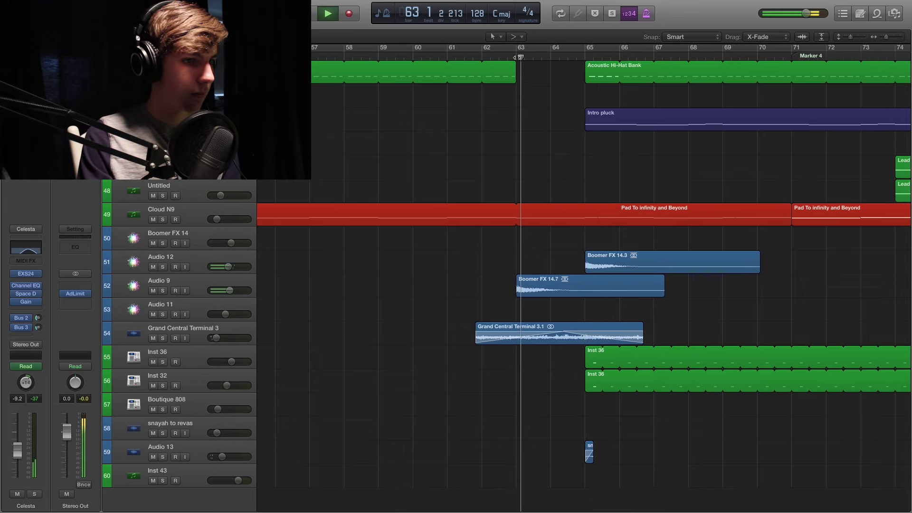
scroll(513, 103, "right", 15)
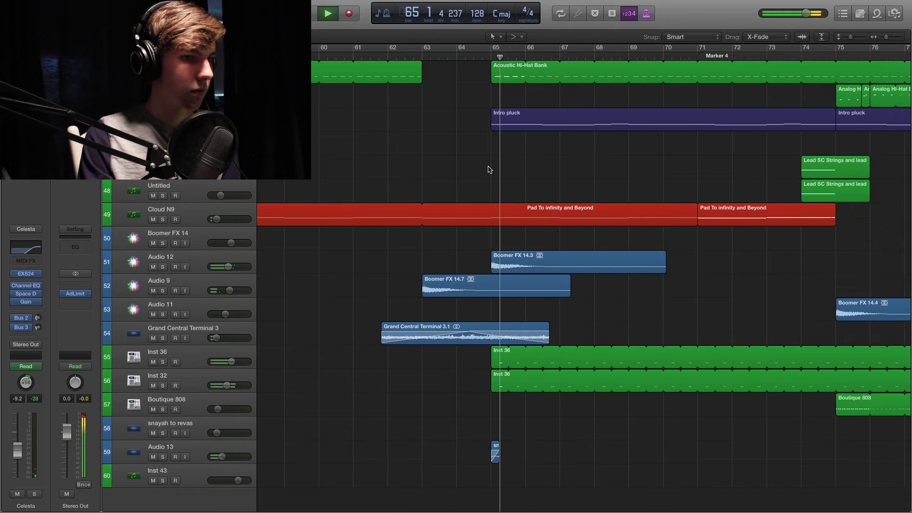
scroll(489, 170, "up", 15)
scroll(489, 169, "right", 4)
left_click(163, 201)
Solo track 39's Intro pluck, then stop and unsolo the Pad To infinity and Beyond track.
left_click(435, 57)
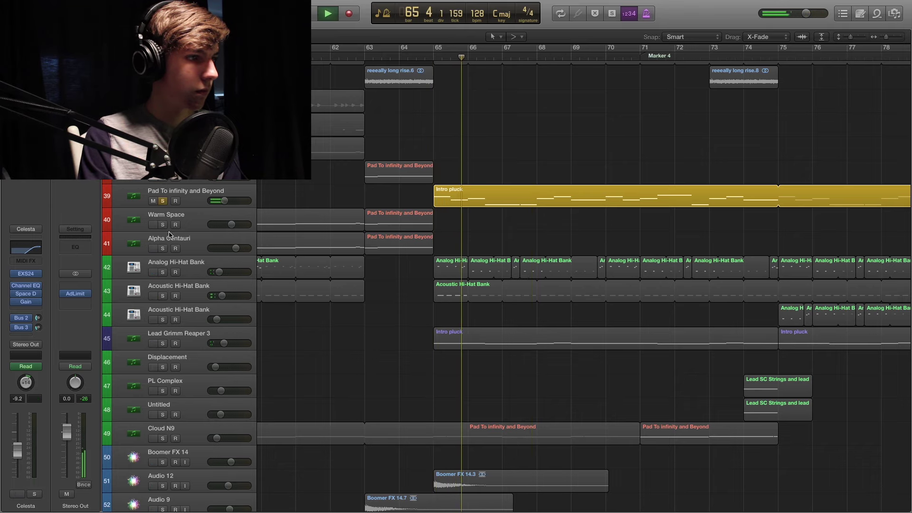
key("space")
left_click(163, 201)
scroll(570, 211, "right", 3)
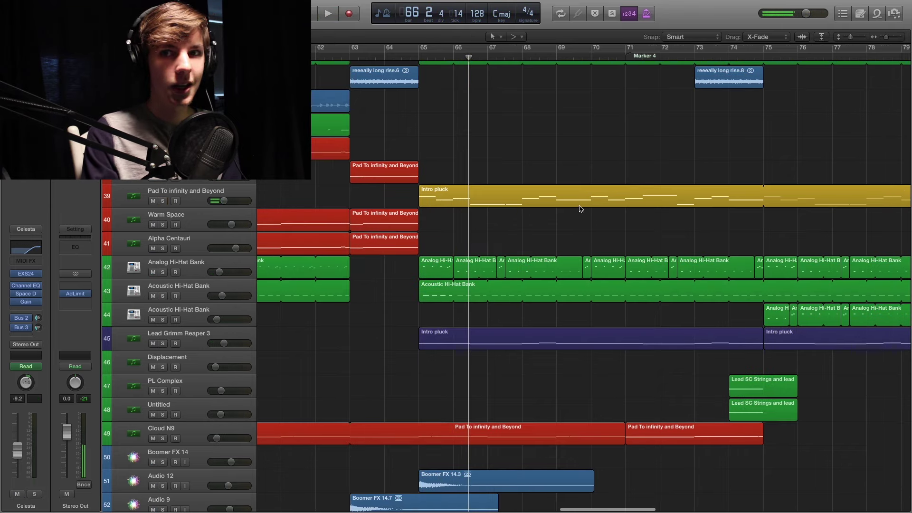
scroll(569, 211, "down", 9)
scroll(569, 211, "right", 3)
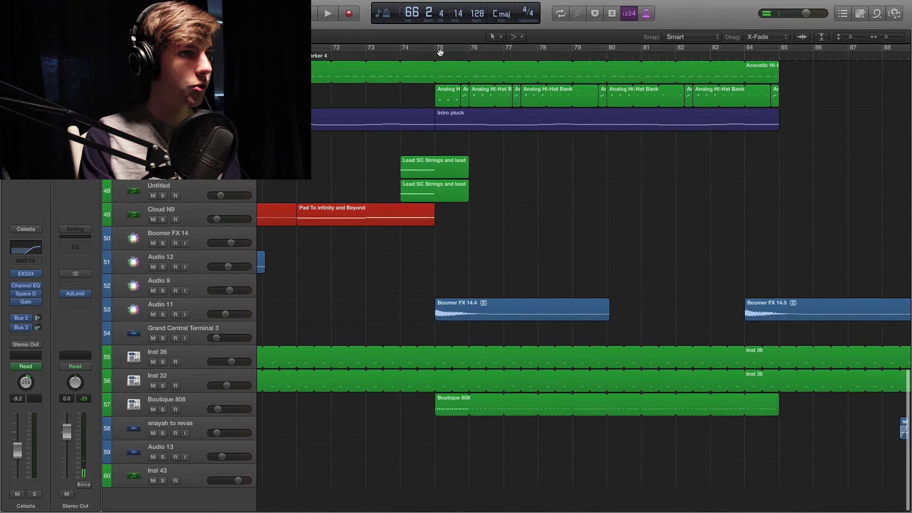
scroll(485, 208, "up", 10)
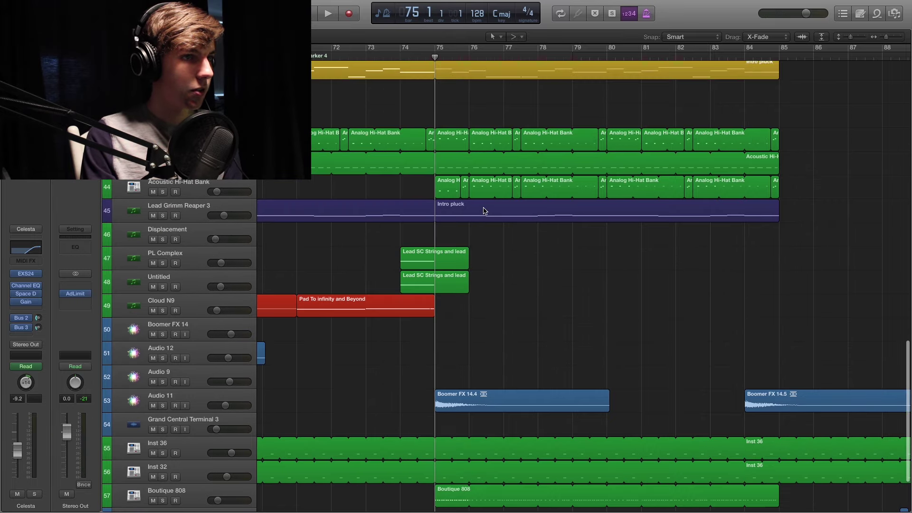
Loop bars 75–84 with a cycle range and play it with the Intro pluck layer soloed.
scroll(485, 207, "up", 10)
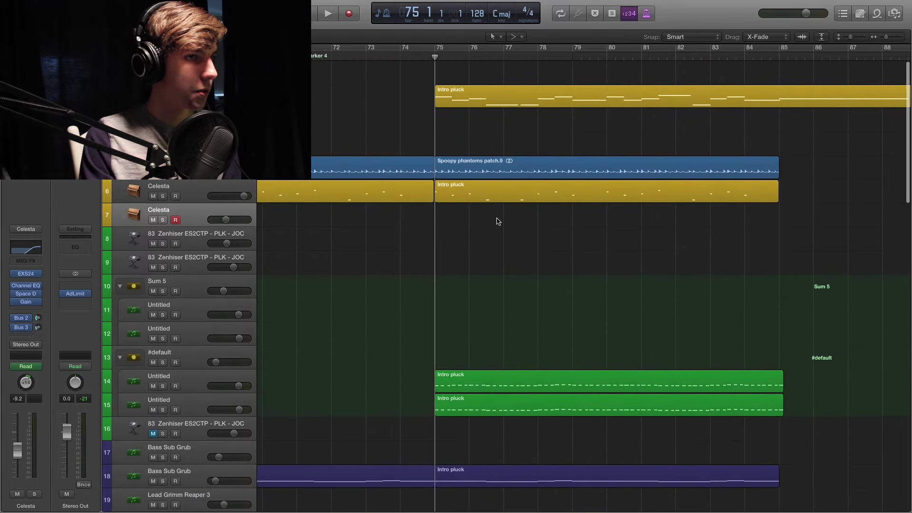
key("space")
scroll(398, 185, "down", 2)
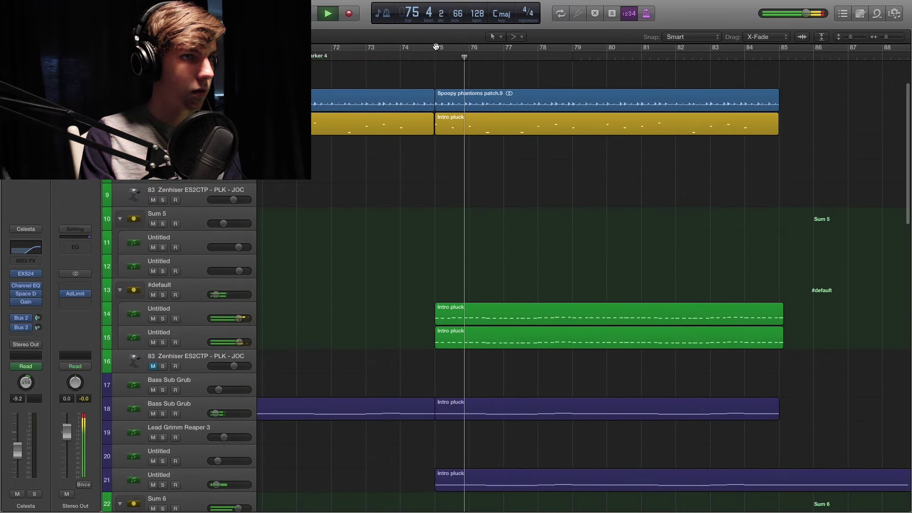
left_click_drag(436, 47, 743, 47)
scroll(615, 122, "up", 3)
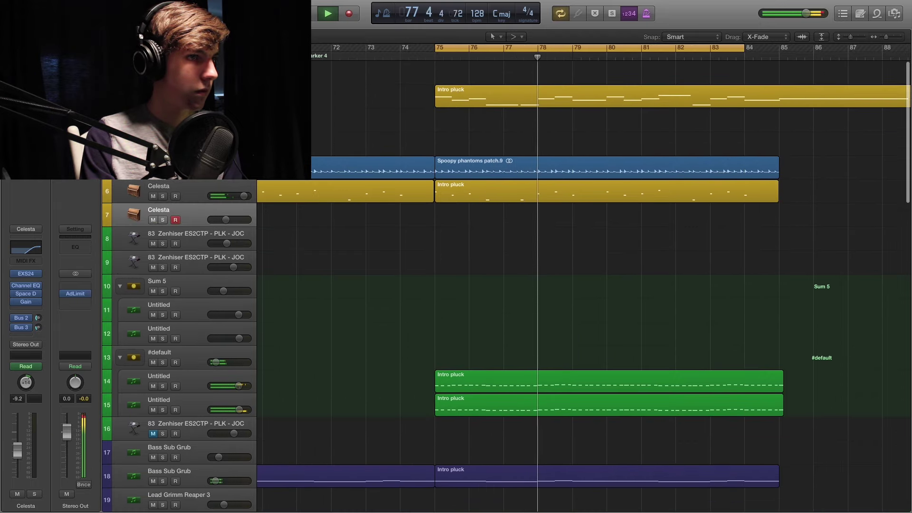
left_click(166, 95)
key("s")
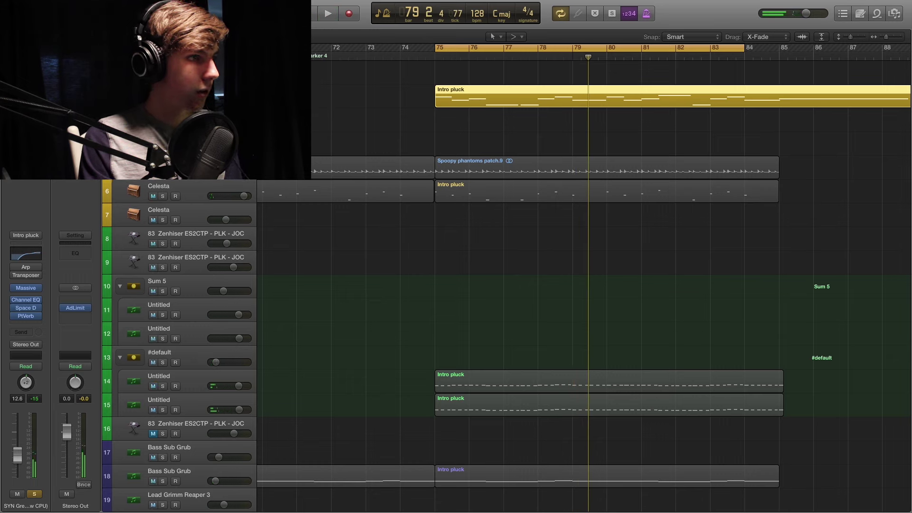
key("space")
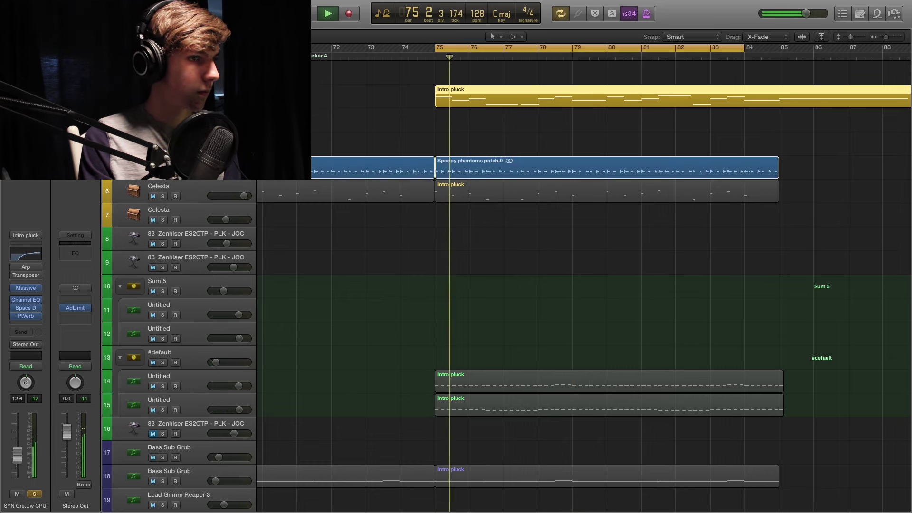
Add solos on Celesta, the Untitled plucks on tracks 14 and 15, Bass Sub Grub and Intro pluck 21.
left_click(178, 164)
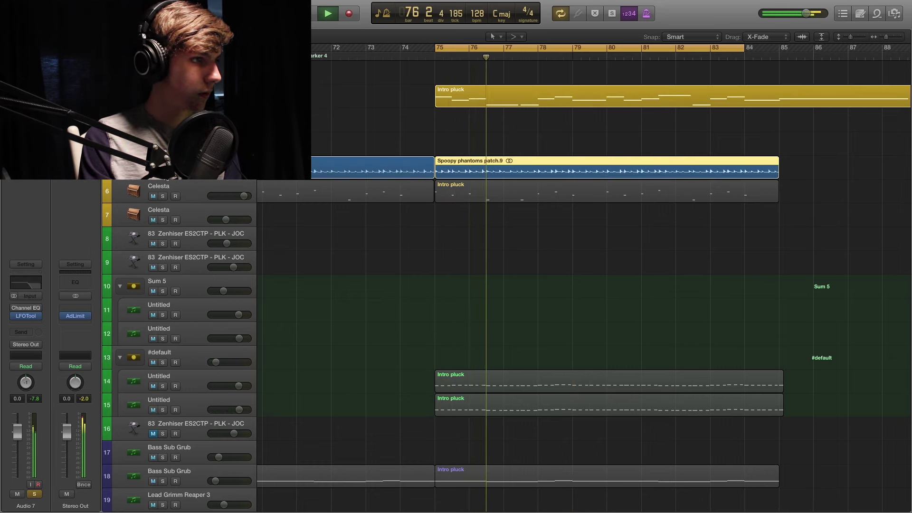
left_click(163, 196)
scroll(309, 256, "down", 4)
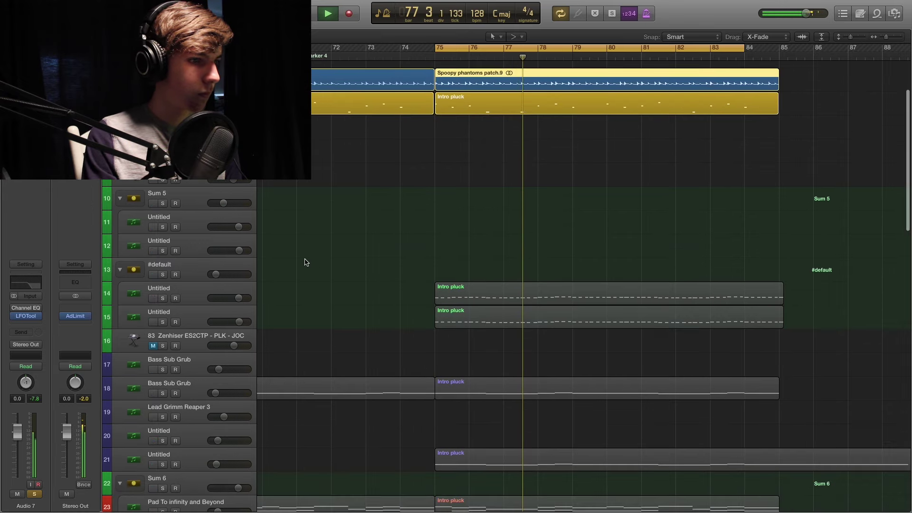
left_click(162, 298)
left_click(162, 322)
scroll(391, 308, "down", 6)
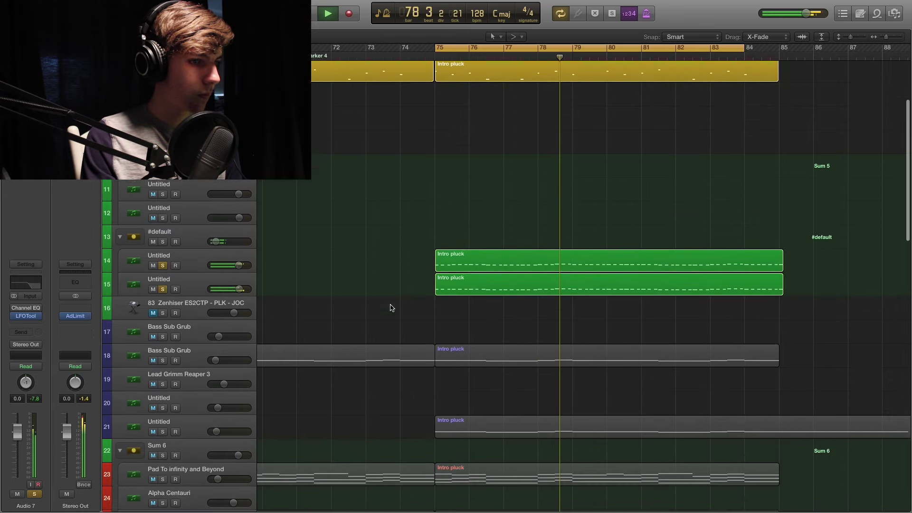
left_click(162, 181)
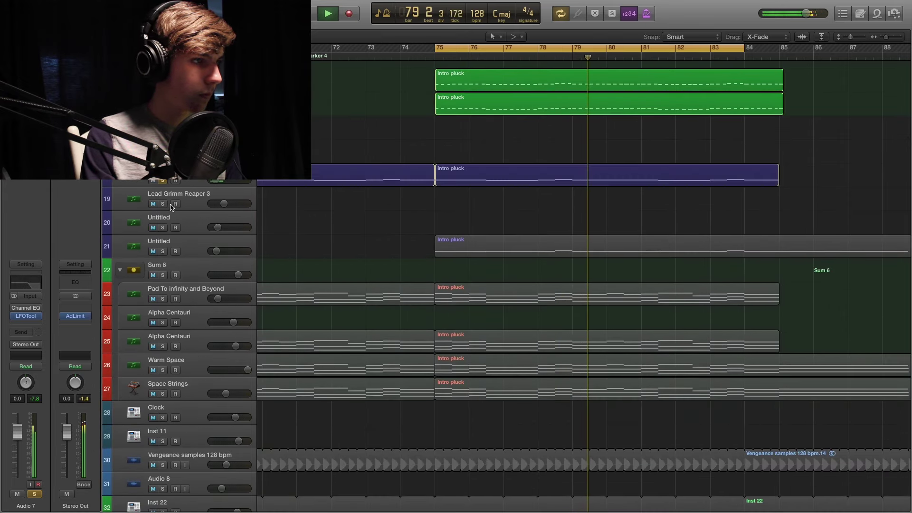
left_click(165, 253, "shift")
Solo the Pad track 23, Alpha Centauri, Warm Space, Space Strings, Vengeance samples loop and Inst 22.
scroll(320, 256, "down", 5)
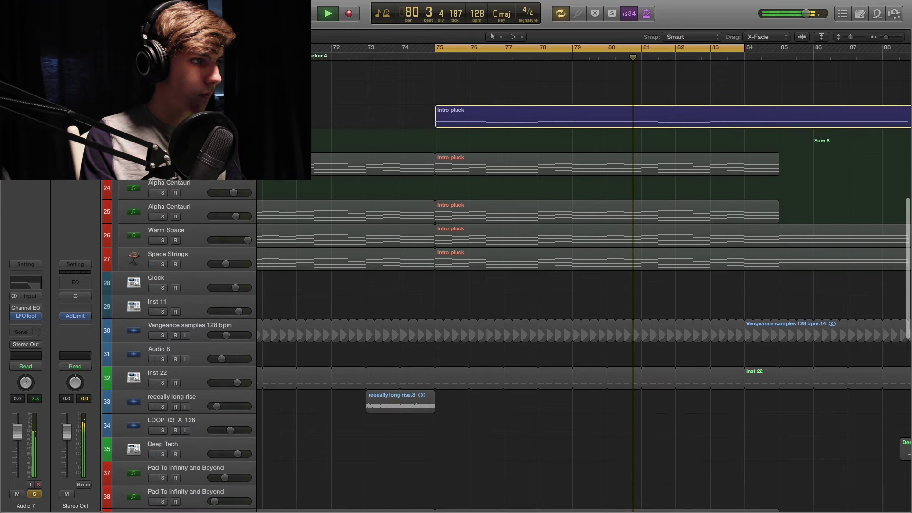
left_click(162, 169)
left_click(163, 216)
left_click(164, 240)
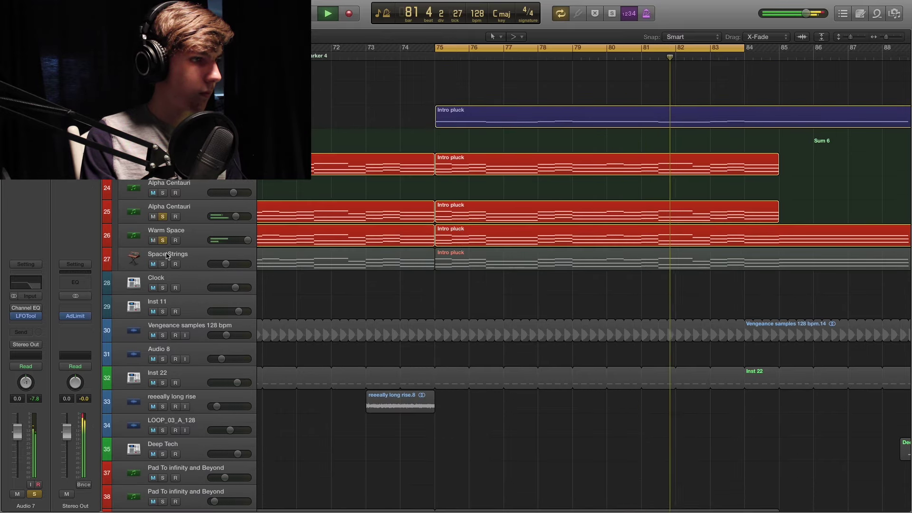
left_click(163, 264)
left_click(162, 335)
scroll(315, 308, "down", 10)
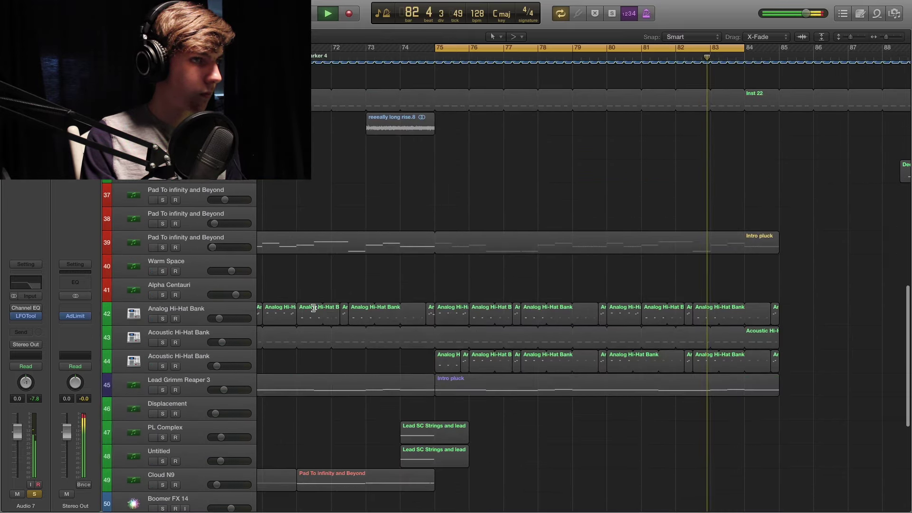
scroll(314, 308, "up", 4)
left_click(162, 208)
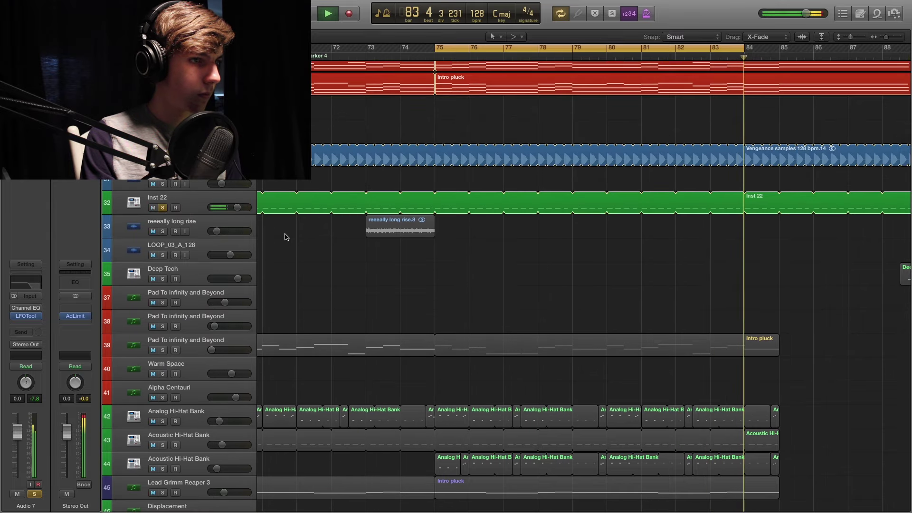
Solo Pad To infinity and Beyond track 39, the Analog Hi-Hat Bank and both Acoustic Hi-Hat Banks.
scroll(297, 240, "down", 2)
left_click(162, 314)
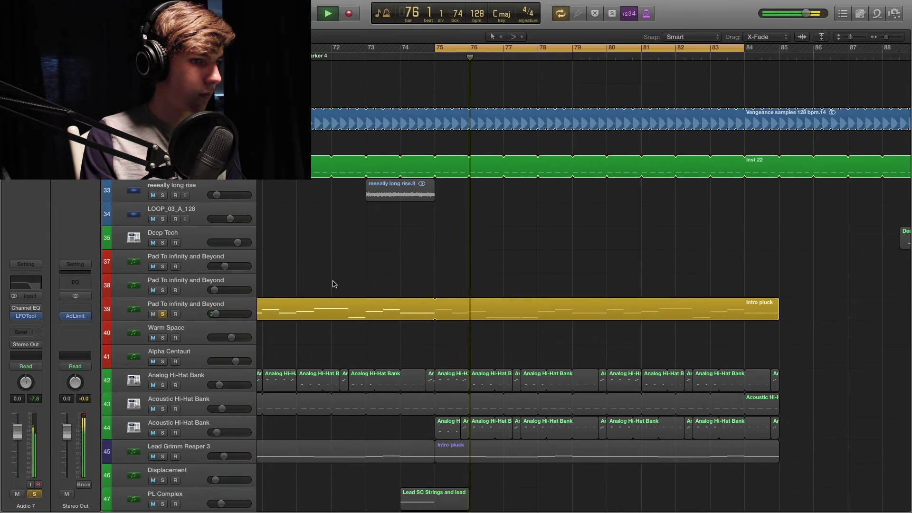
scroll(332, 284, "down", 4)
left_click(162, 270)
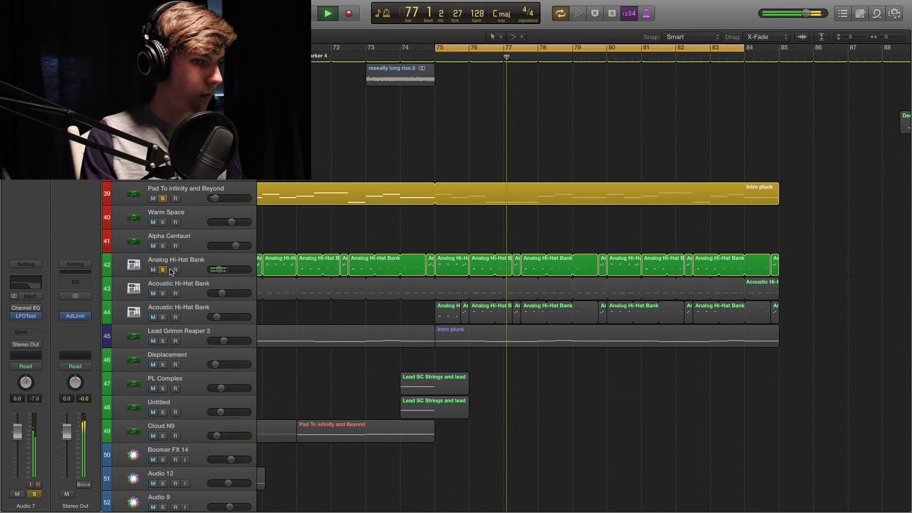
left_click(163, 293)
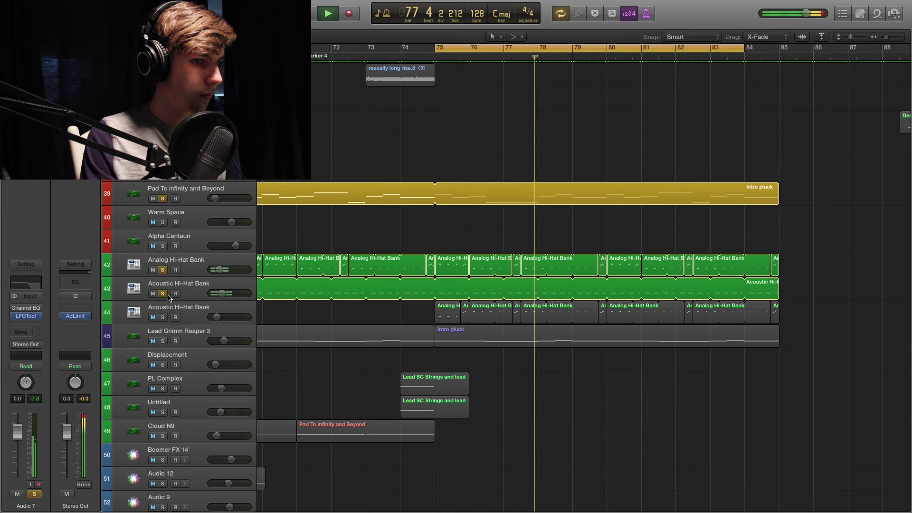
left_click(162, 317)
Solo Lead Grimm Reaper 3, Inst 36, Inst 32 and Boutique 808.
scroll(293, 311, "down", 2)
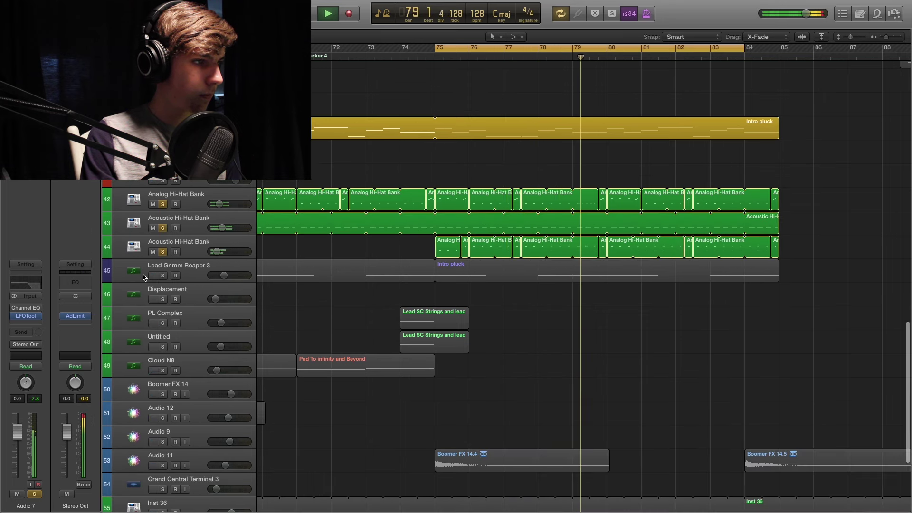
left_click(162, 276)
scroll(301, 287, "down", 4)
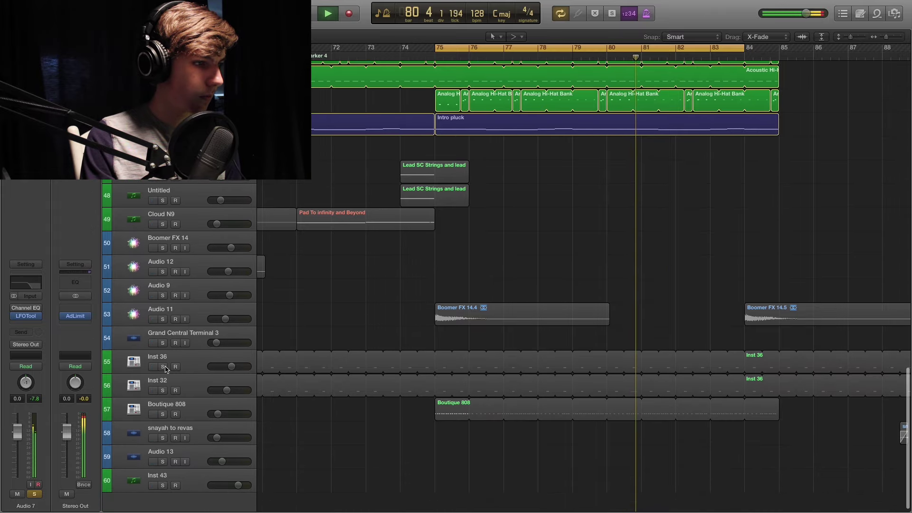
left_click(163, 367)
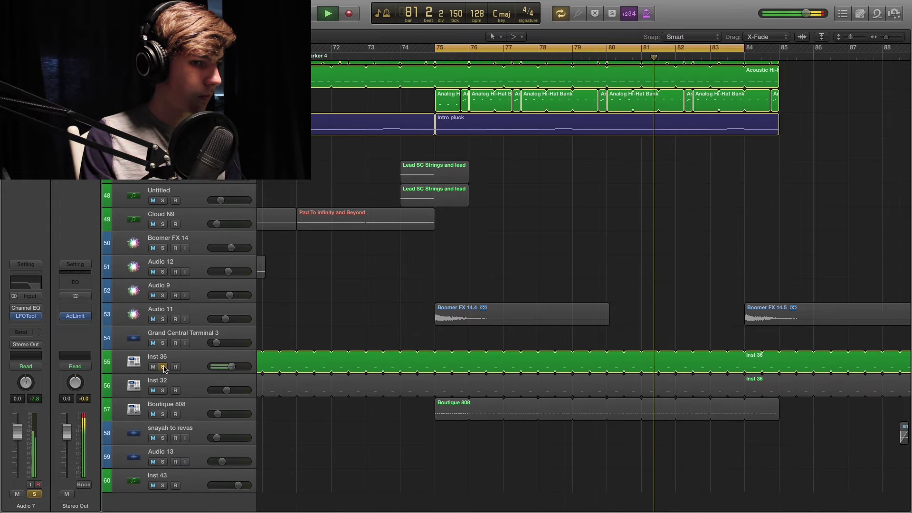
left_click(163, 391)
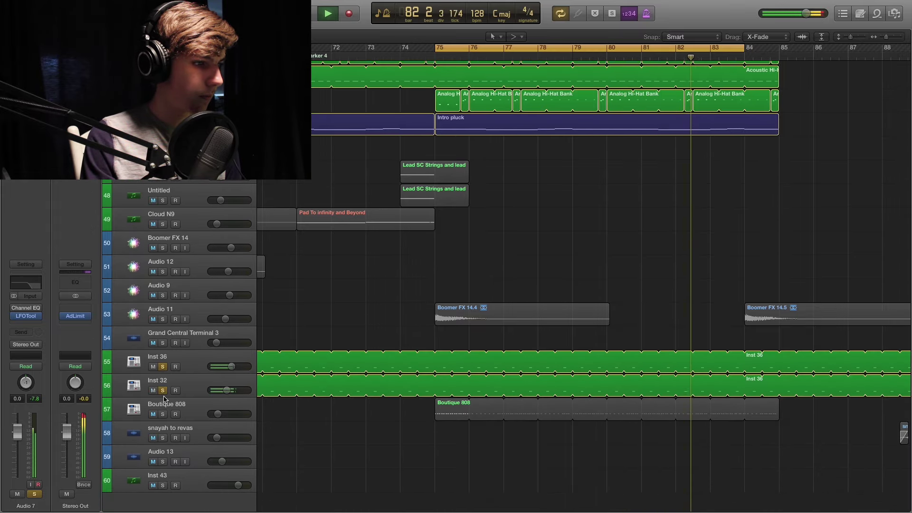
left_click(163, 414)
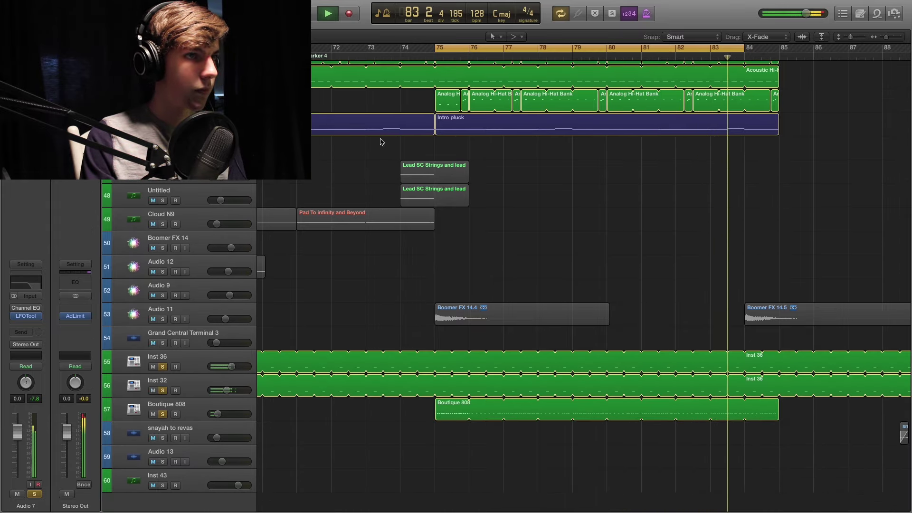
Stop playback, turn off cycle, clear all solos, and briefly solo then unsolo Inst 36.
key("space")
key("c")
key("ctrl+alt+super+s")
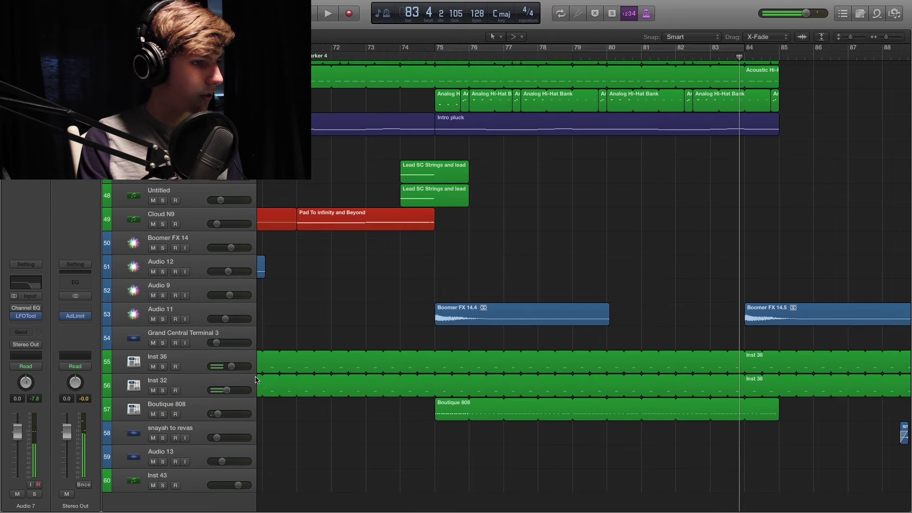
left_click(189, 356)
key("s")
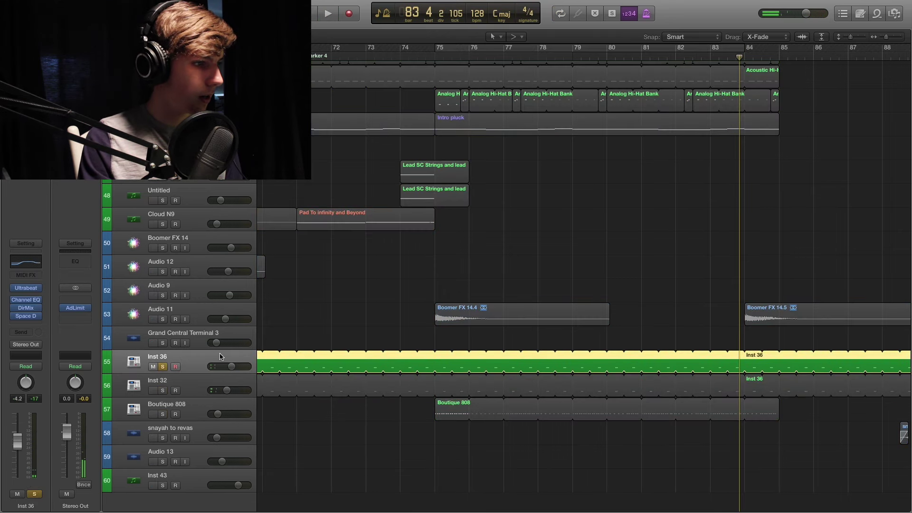
left_click(162, 368)
Play the soloed Boutique 808 from bar 75, viewing and closing its Channel EQ.
left_click(163, 411)
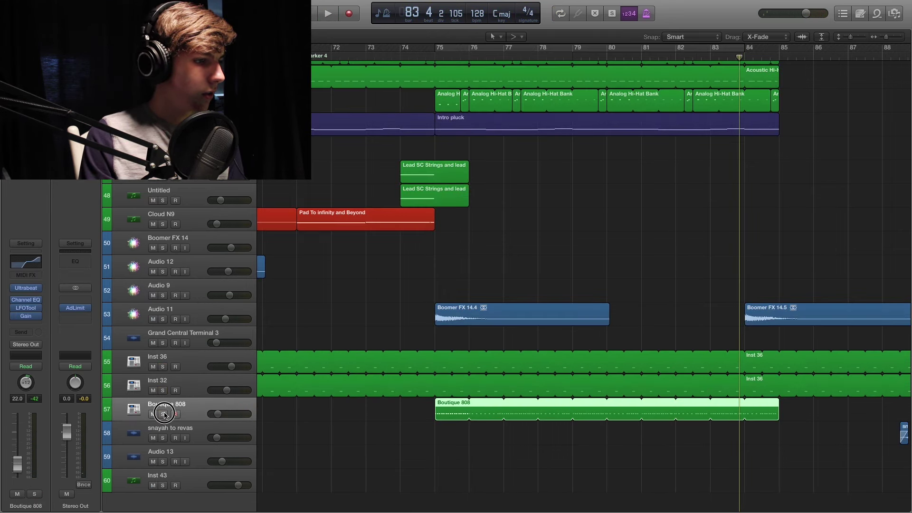
left_click(164, 414)
left_click(437, 57)
key("space")
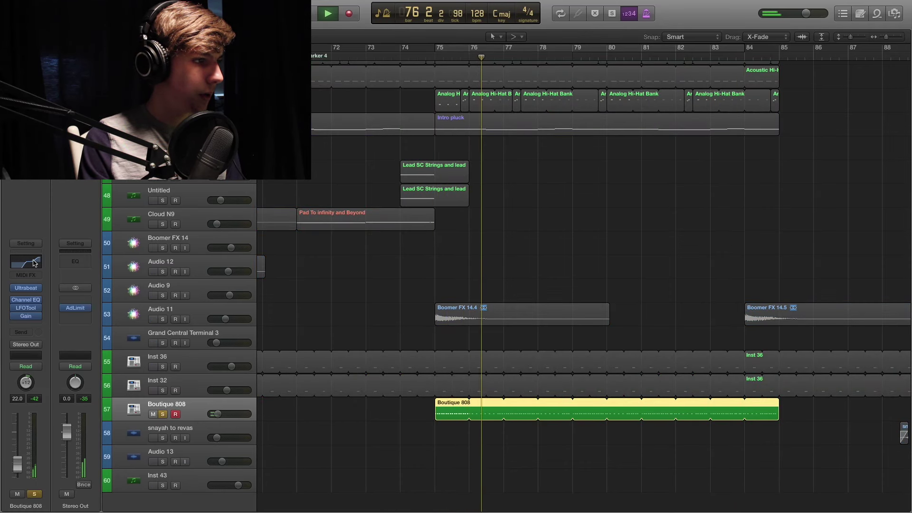
left_click(28, 262)
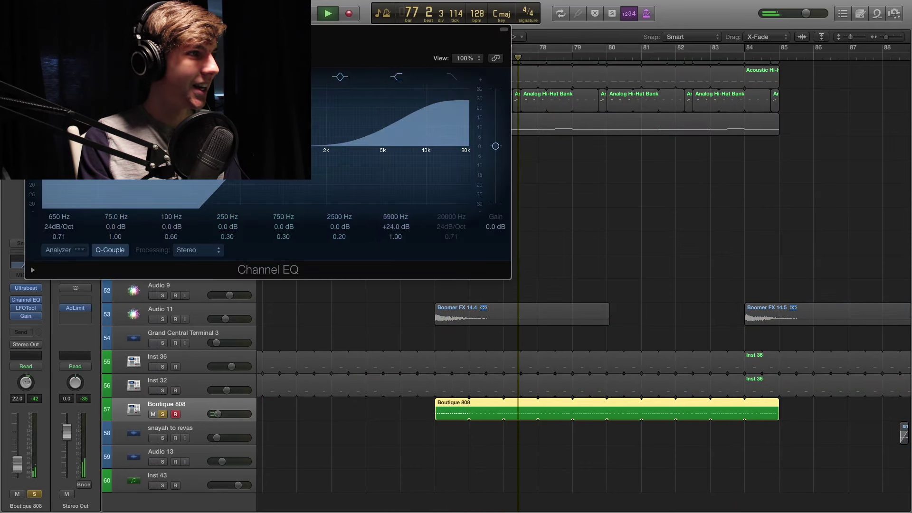
left_click(31, 30)
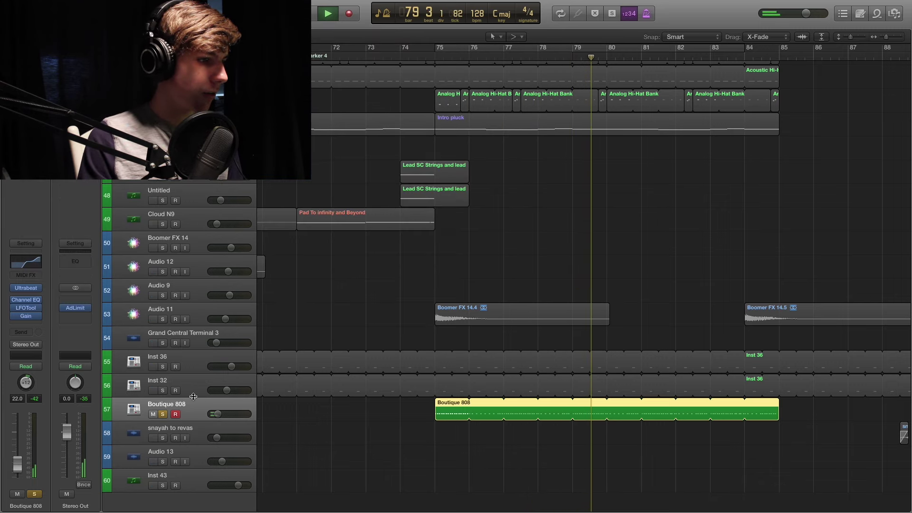
Swap the Boutique 808 solo for Inst 36 and Inst 32, then replay from bar 75.
left_click(162, 389)
key("space")
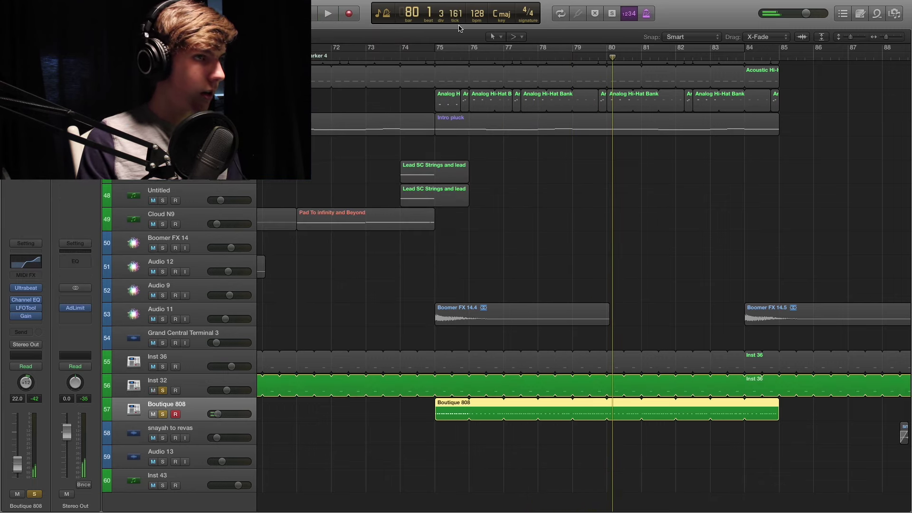
left_click(432, 65)
left_click(163, 414)
left_click(162, 366)
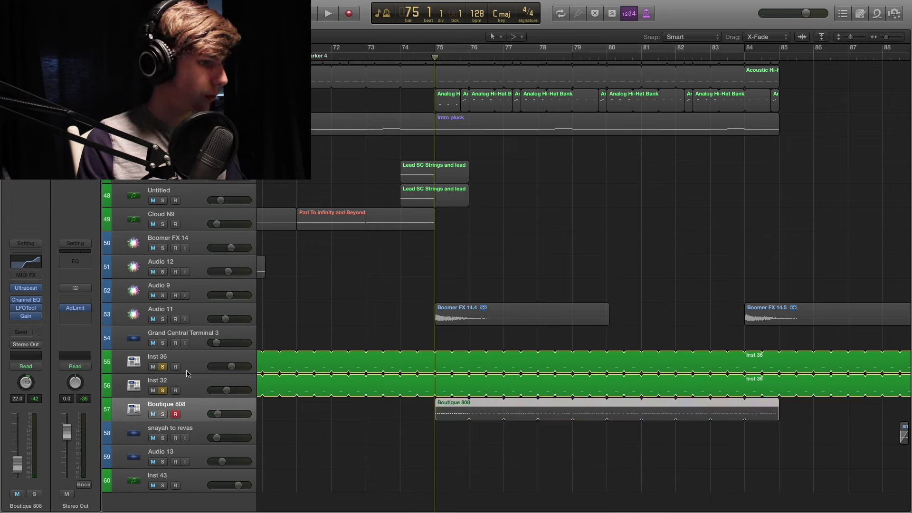
key("space")
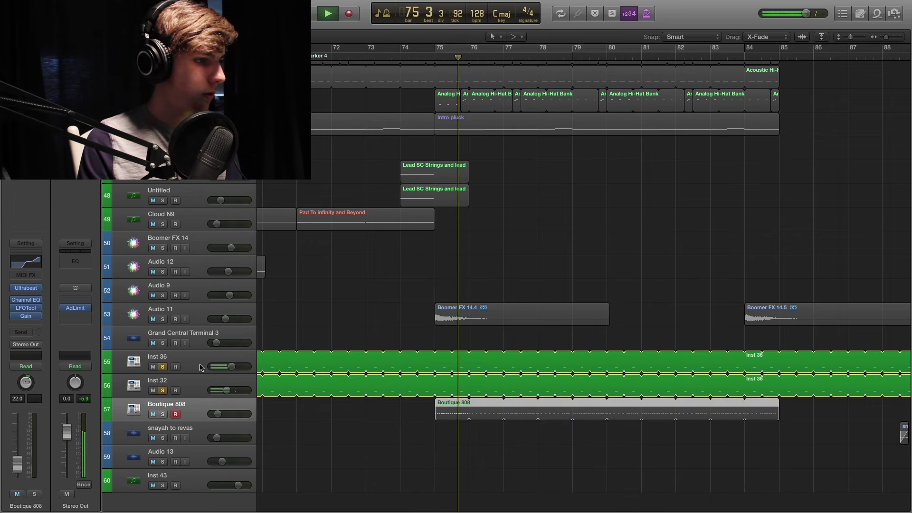
Leave only Inst 36 soloed, select that track and restart playback.
key("space")
left_click(163, 389)
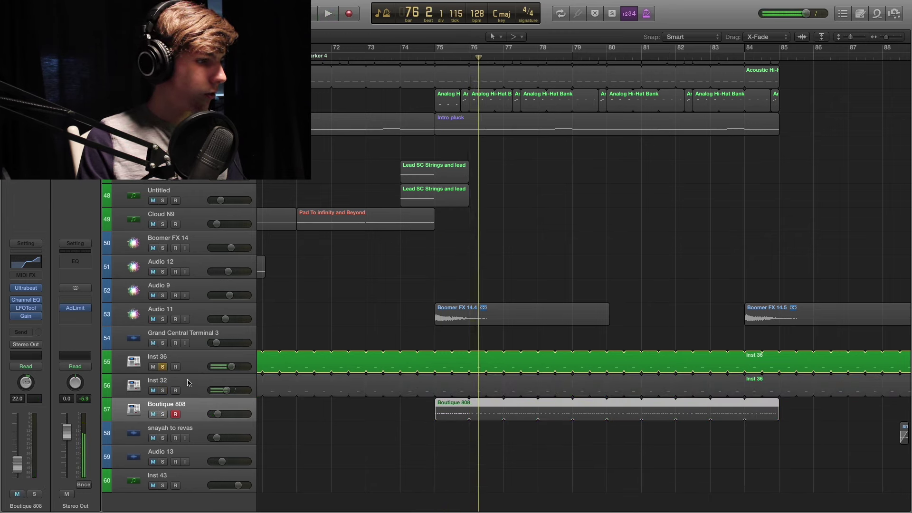
left_click(187, 380)
left_click(187, 362)
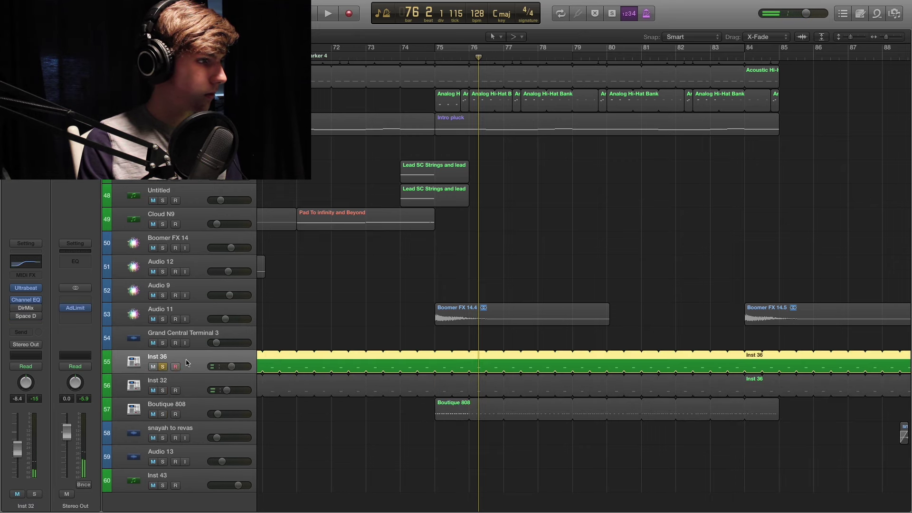
key("space")
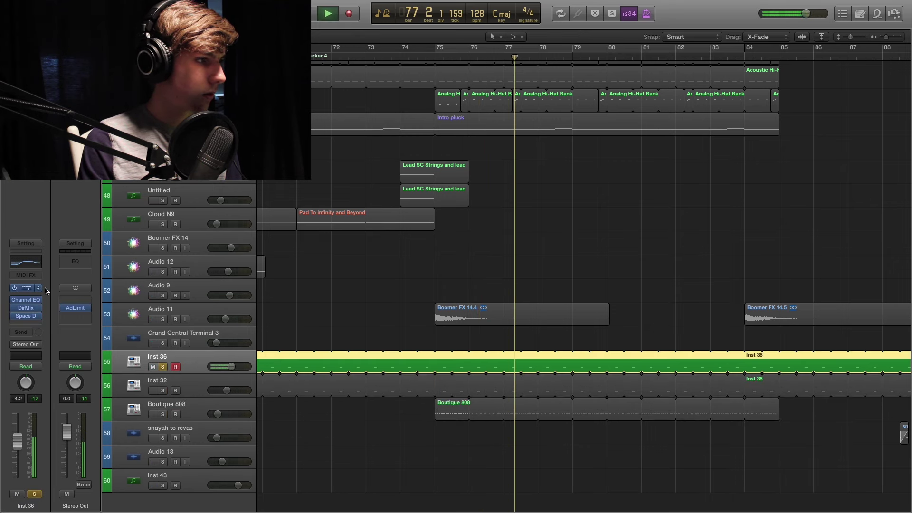
Bypass Inst 36's Channel EQ, DirMix and Space D effects, then view its Channel EQ settings.
left_click(16, 301)
left_click(16, 308)
left_click(15, 316)
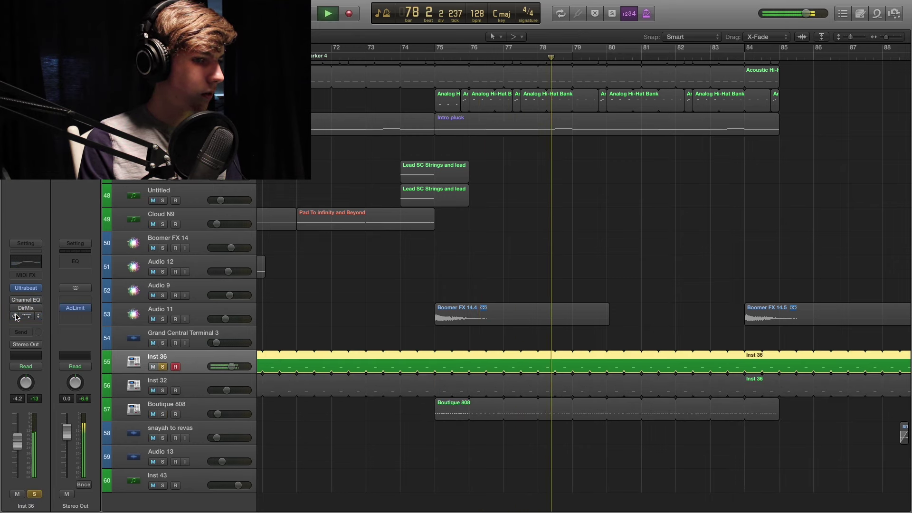
key("space")
left_click(435, 57)
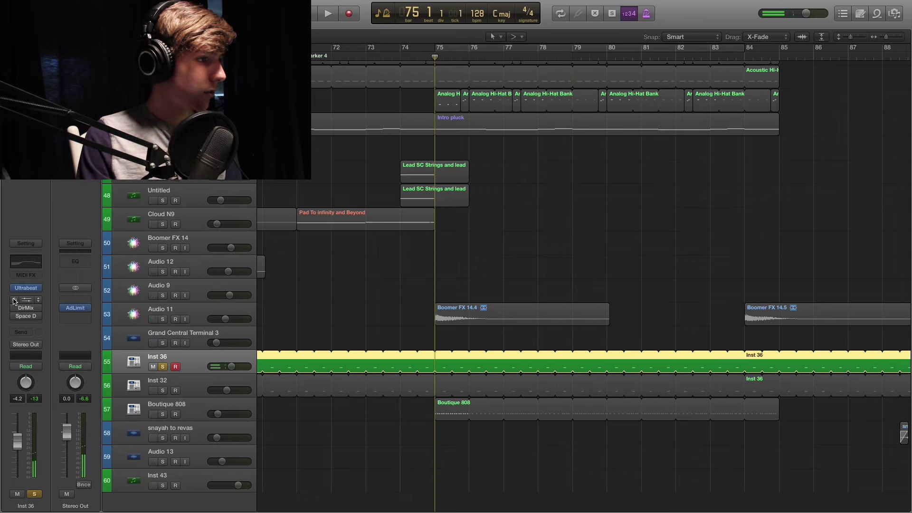
left_click(34, 259)
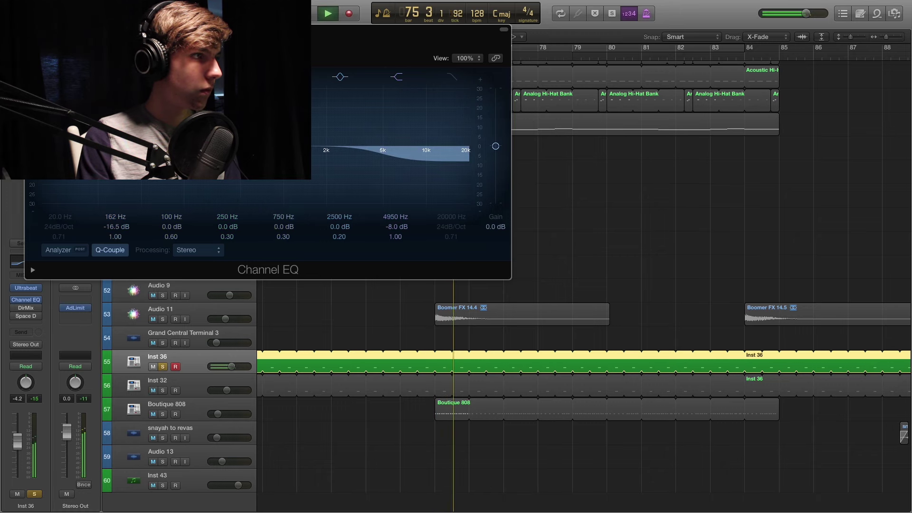
left_click(30, 30)
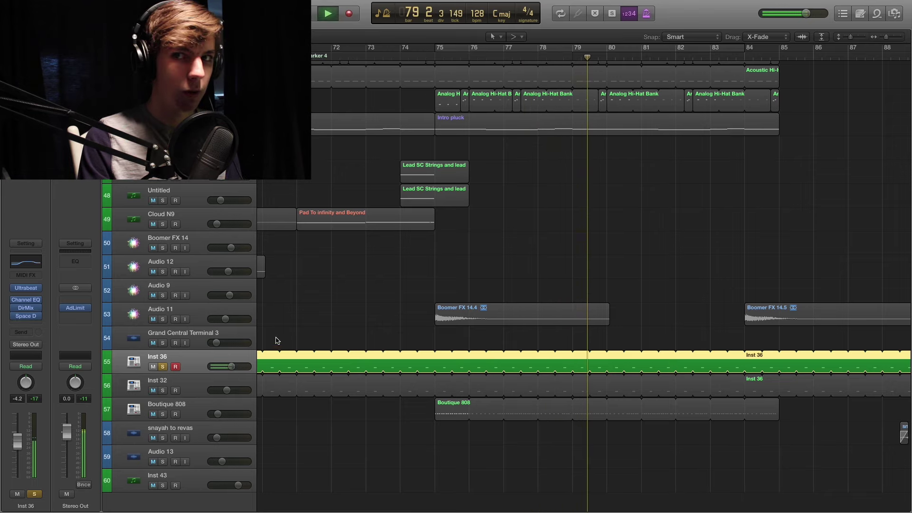
Solo Inst 32 alongside Inst 36, select it and replay from bar 75.
left_click(163, 390)
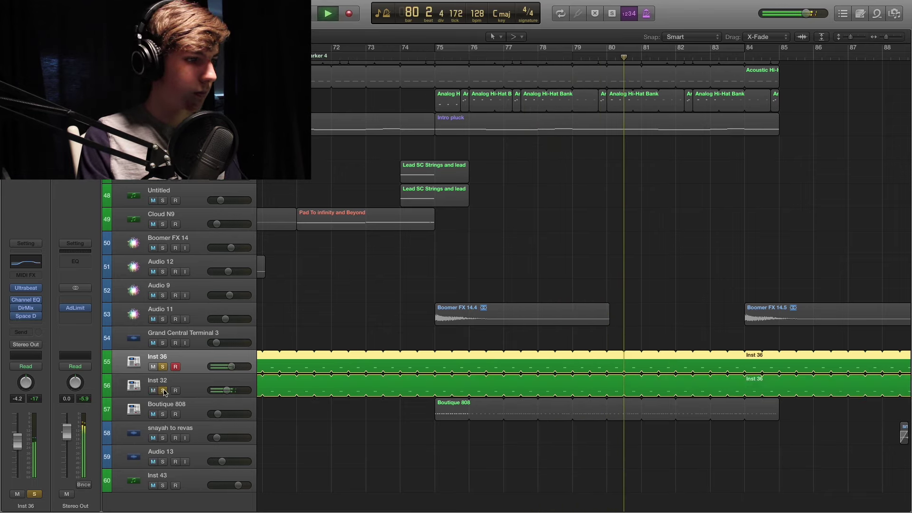
key("space")
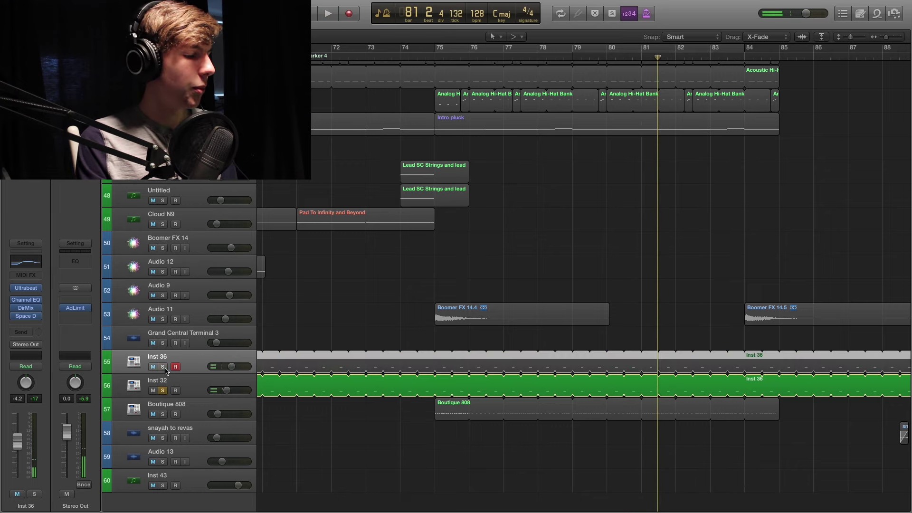
left_click(439, 64)
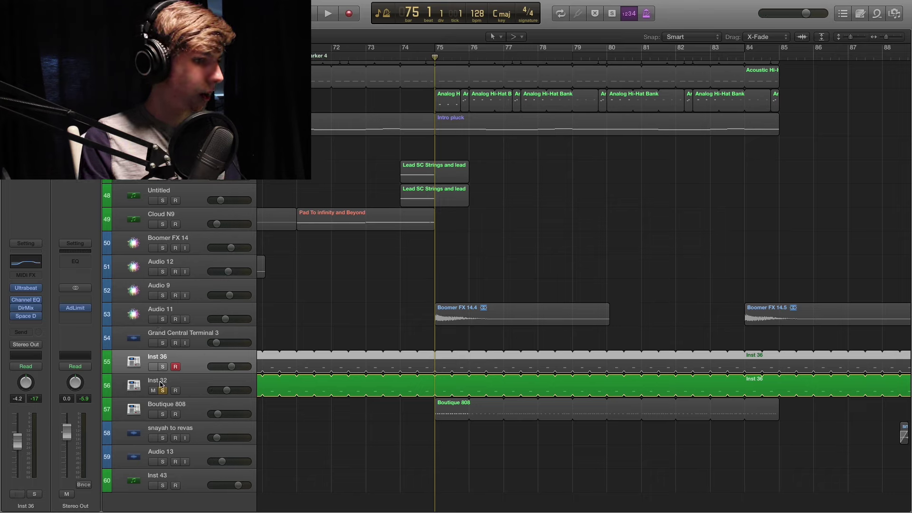
key("space")
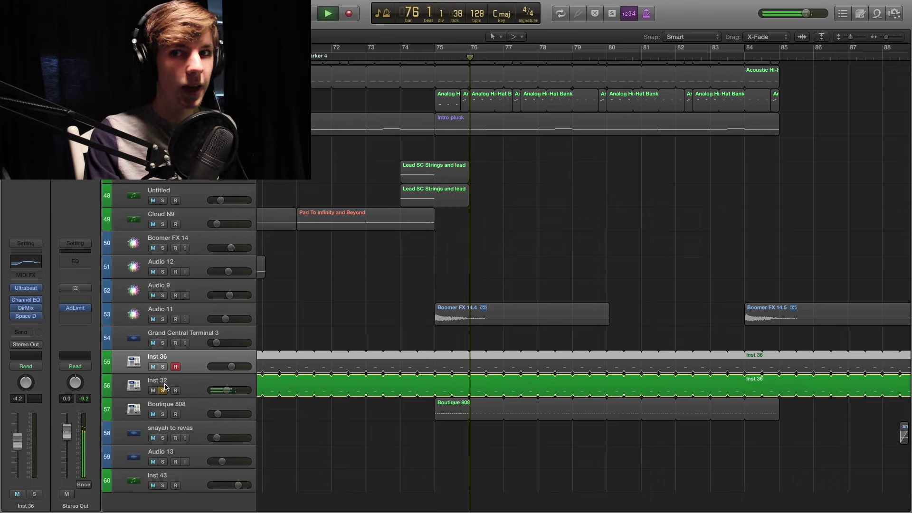
left_click(202, 386)
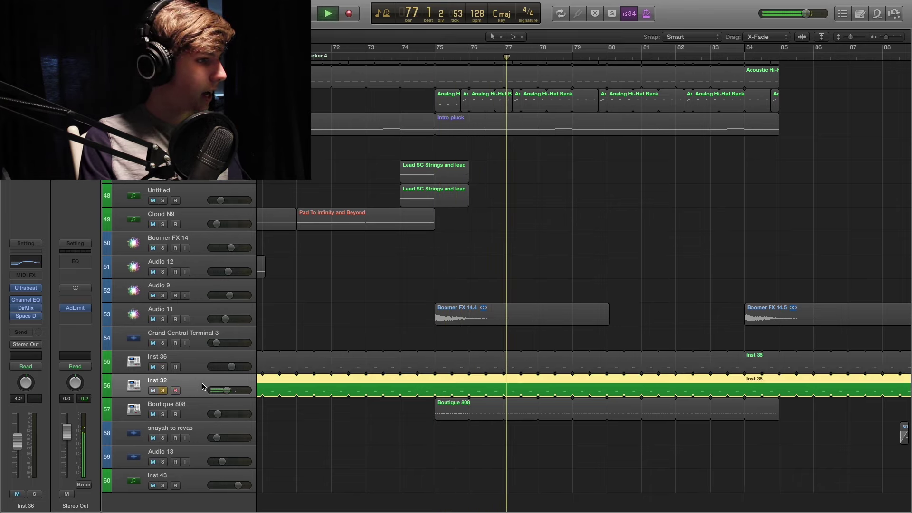
key("space")
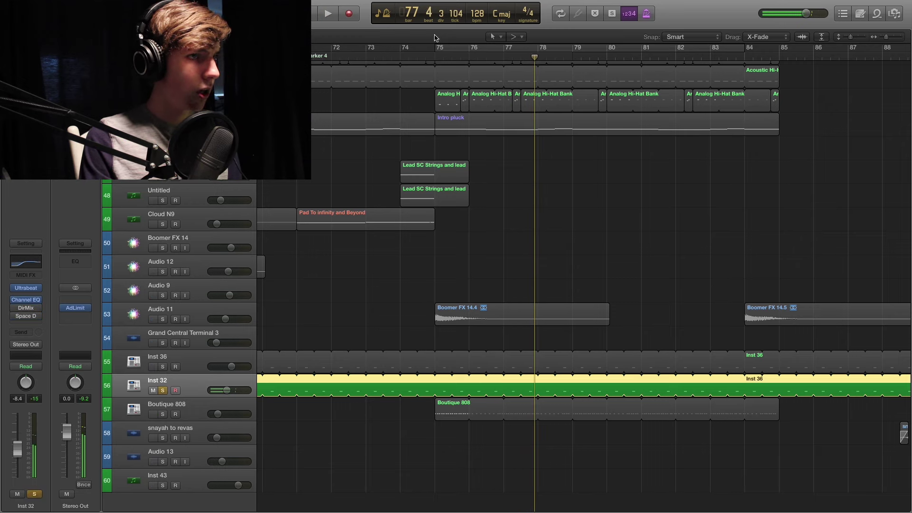
left_click(436, 45)
key("space")
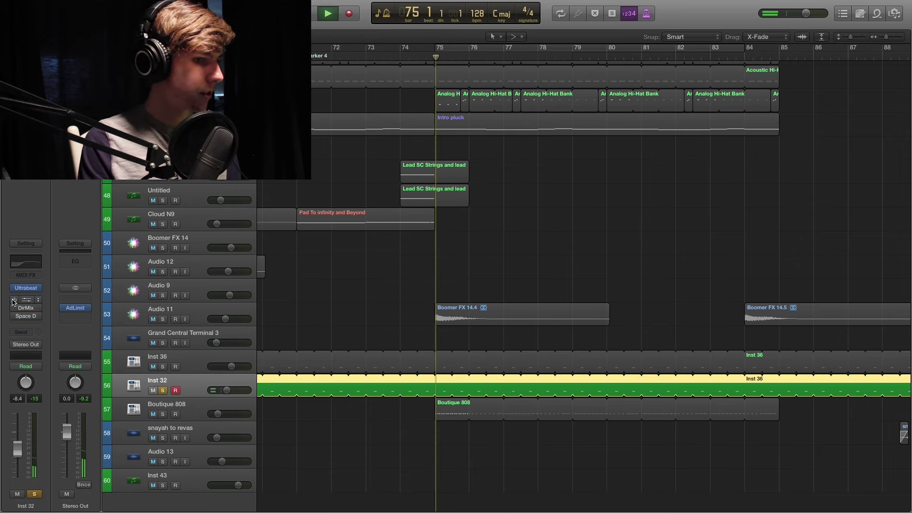
Re-enable the Channel EQ on Inst 32 and audition its settings during playback.
key("space")
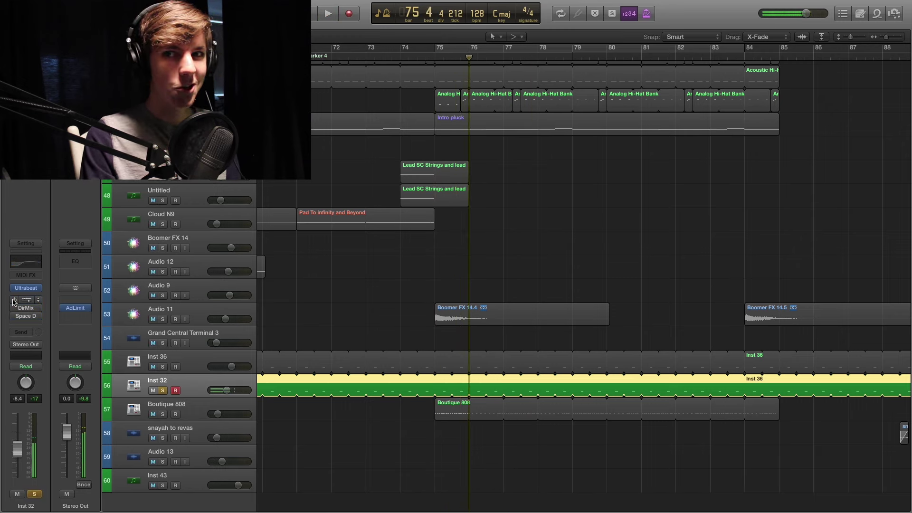
left_click(14, 300)
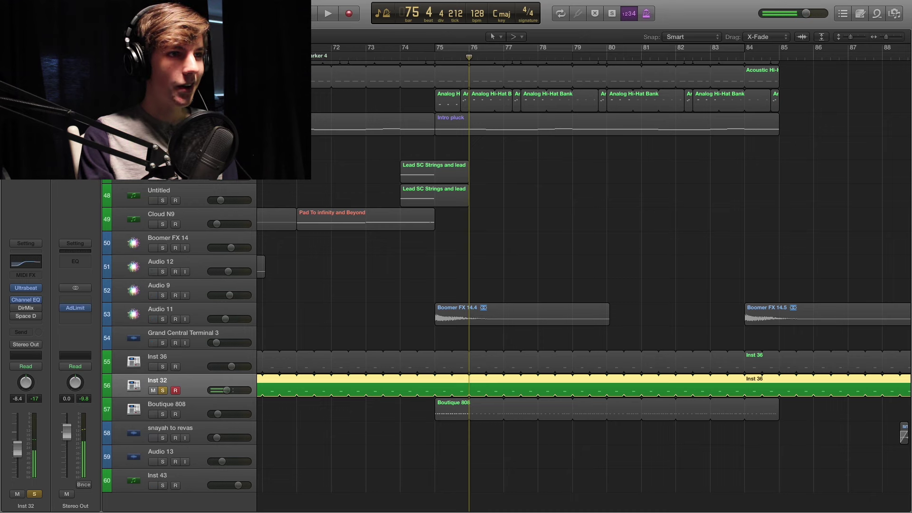
left_click(38, 262)
key("space")
left_click(30, 30)
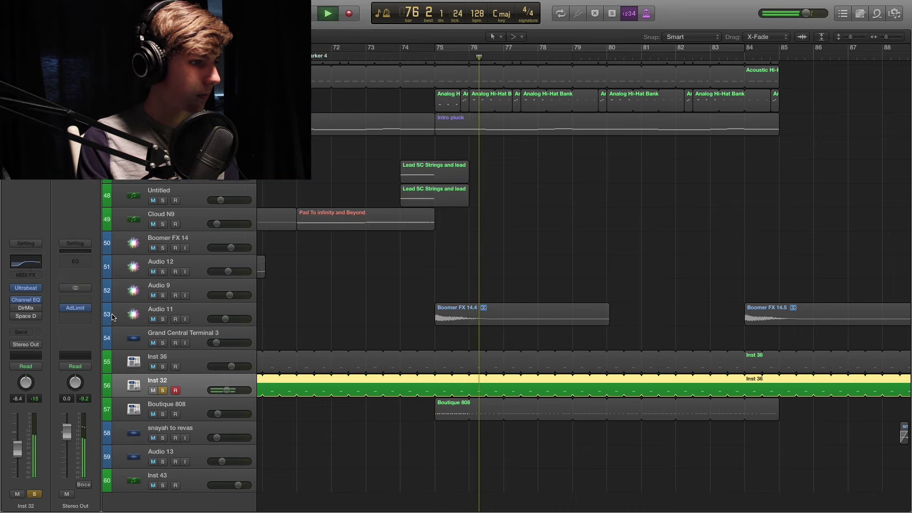
key("space")
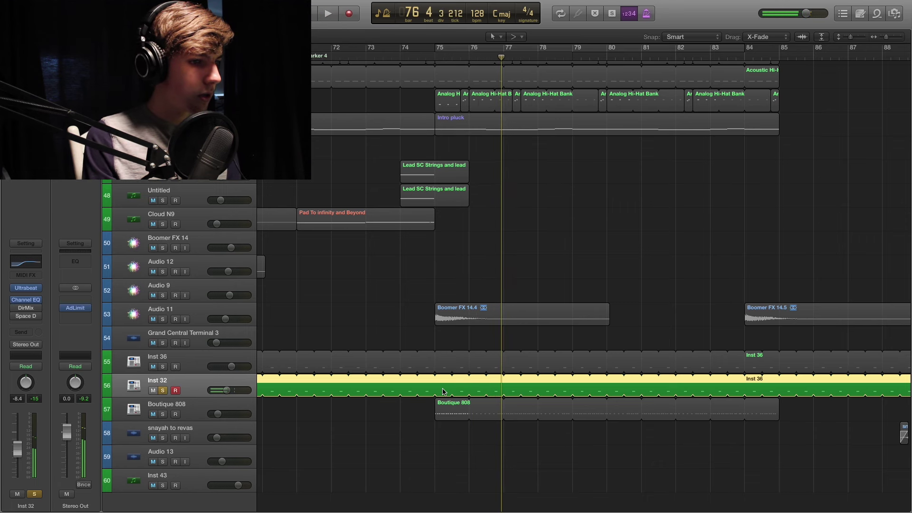
Inspect the Inst 36 region's notes in the Piano Roll, then solo Inst 36 again.
double_click(442, 386)
left_click(389, 383)
key("super+Right")
key("super+Right")
key("super+Right")
key("super+Right")
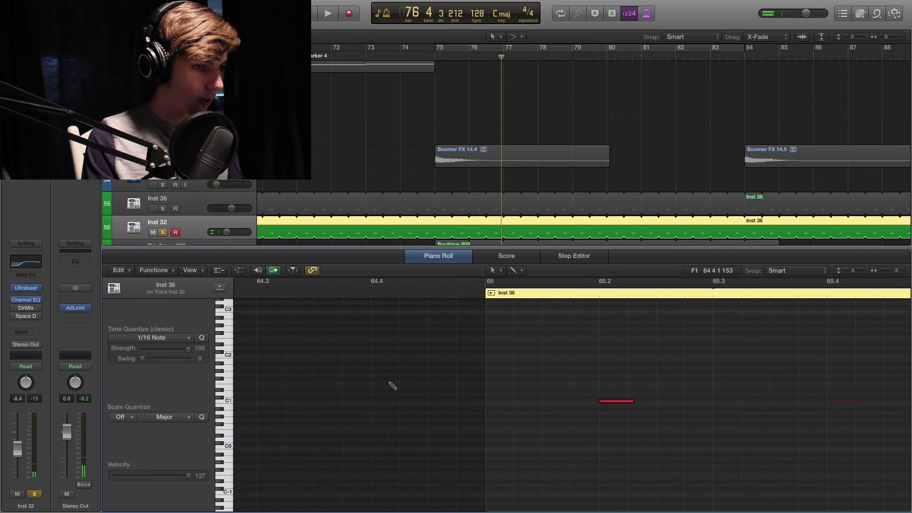
scroll(544, 363, "right", 5)
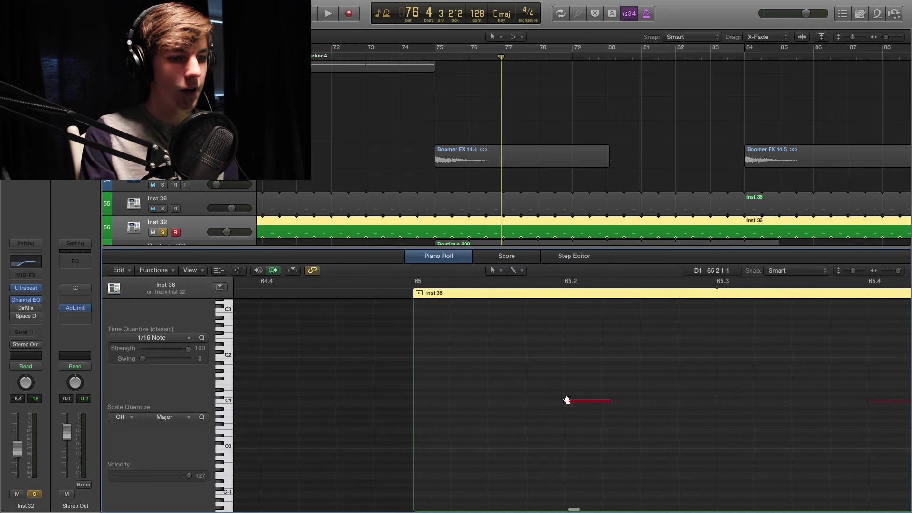
key("e")
left_click(533, 250)
left_click(162, 362)
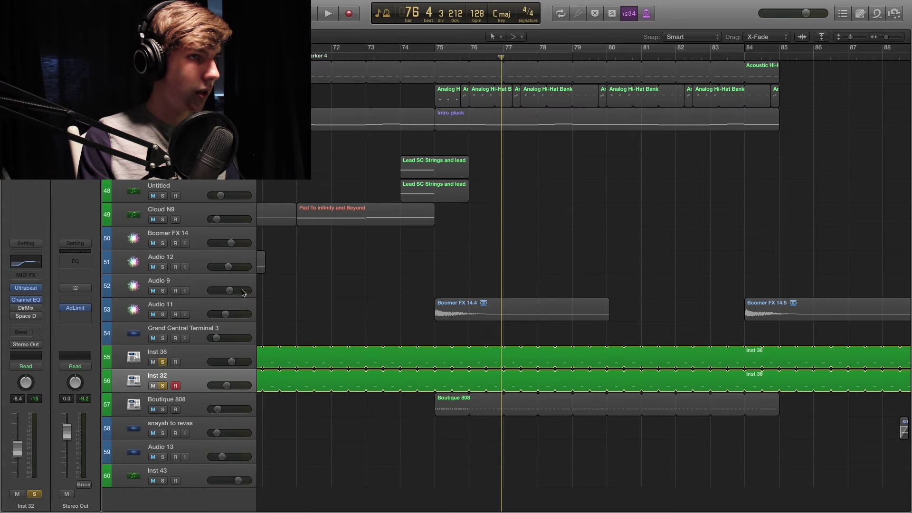
Loop bars 75–84 and add solos on Inst 22 and Vengeance samples during playback.
left_click(434, 51)
key("space")
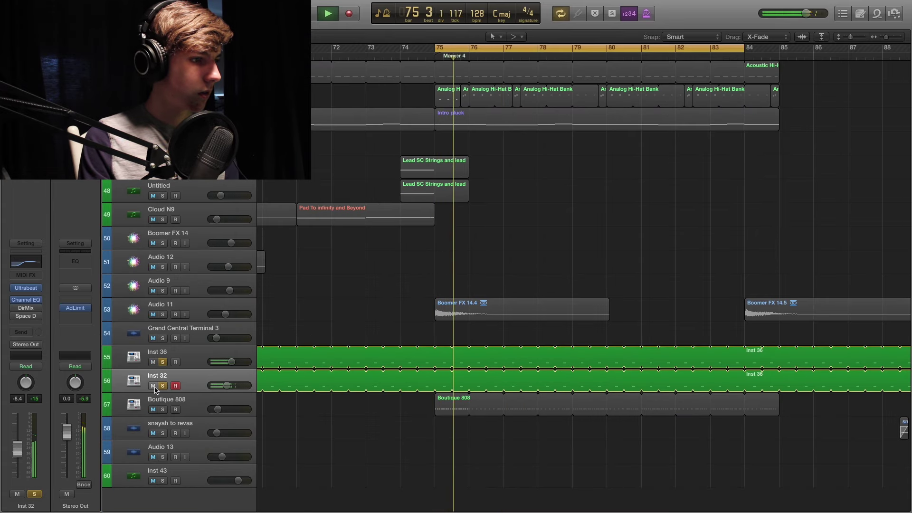
scroll(305, 284, "up", 10)
key("space")
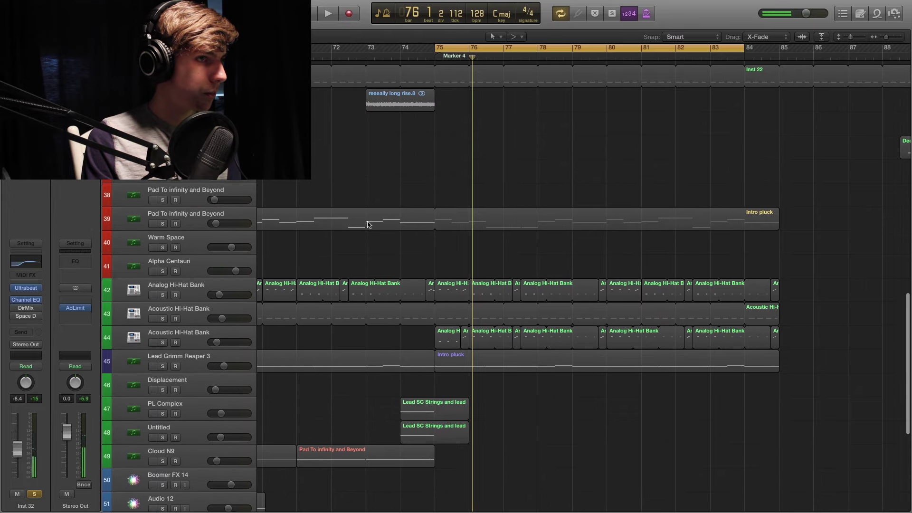
scroll(332, 218, "up", 4)
left_click(162, 188)
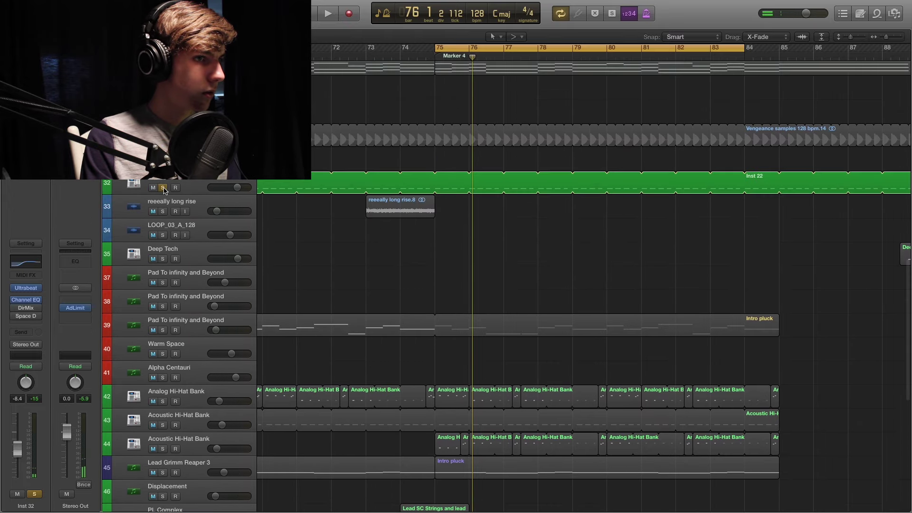
key("space")
left_click(162, 140)
Solo the Analog Hi-Hat Bank, both Acoustic Hi-Hat Banks and Boutique 808.
scroll(325, 277, "down", 3)
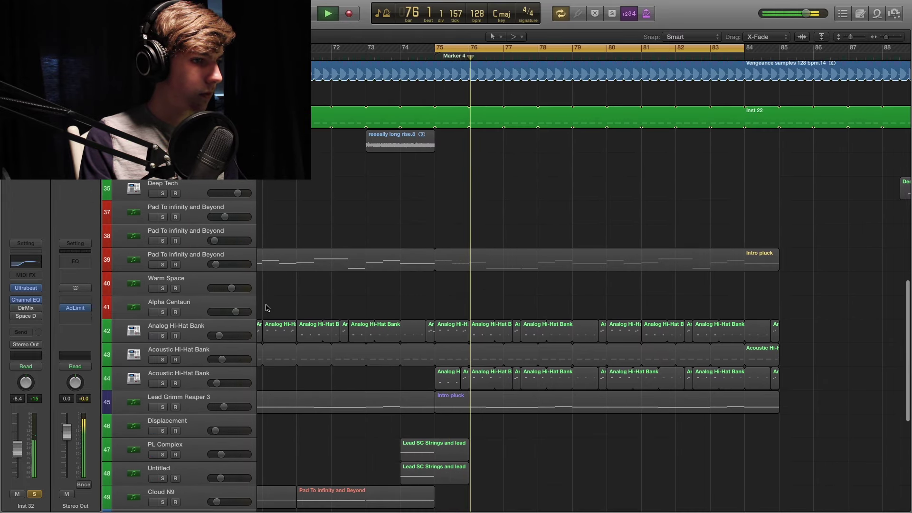
left_click(162, 336)
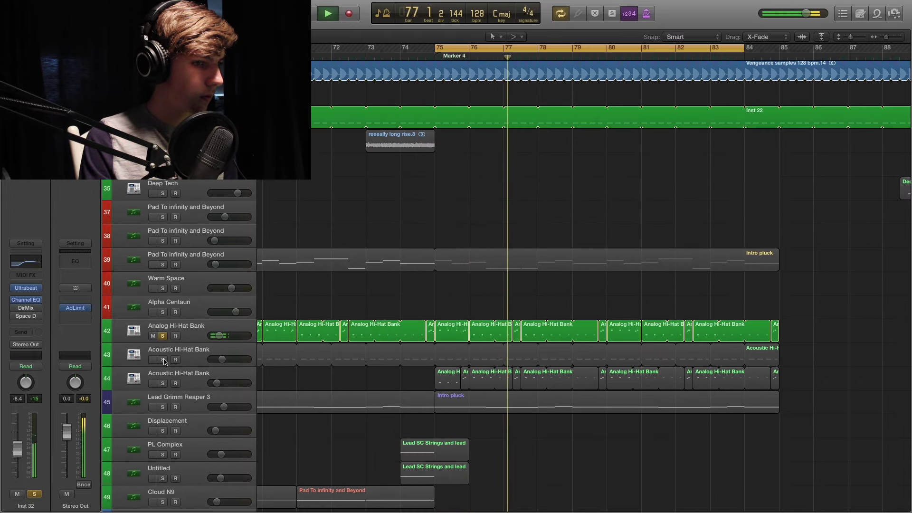
left_click(163, 360)
left_click(163, 383)
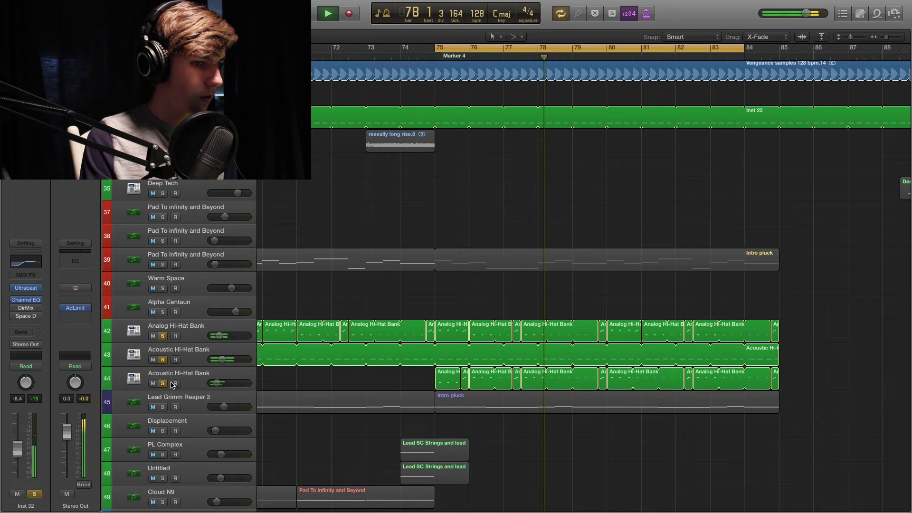
scroll(362, 382, "down", 10)
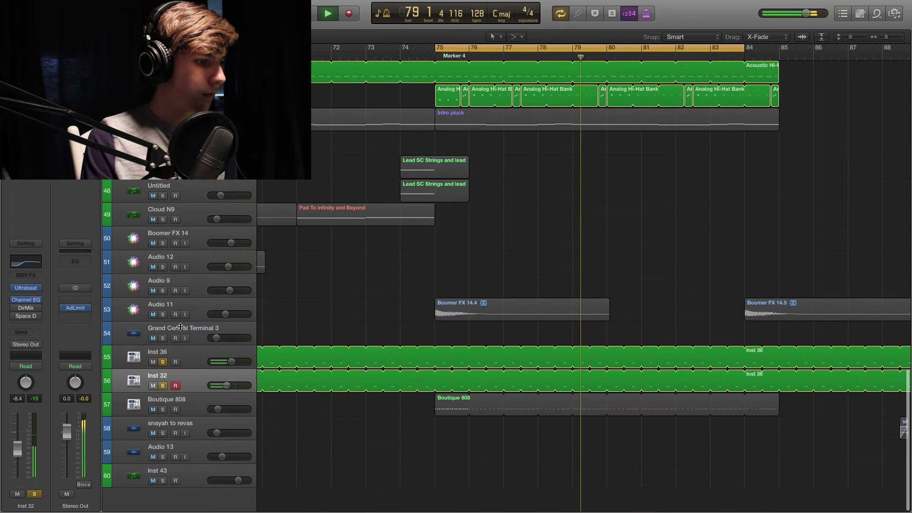
left_click(163, 407)
scroll(364, 359, "up", 9)
scroll(364, 360, "up", 5)
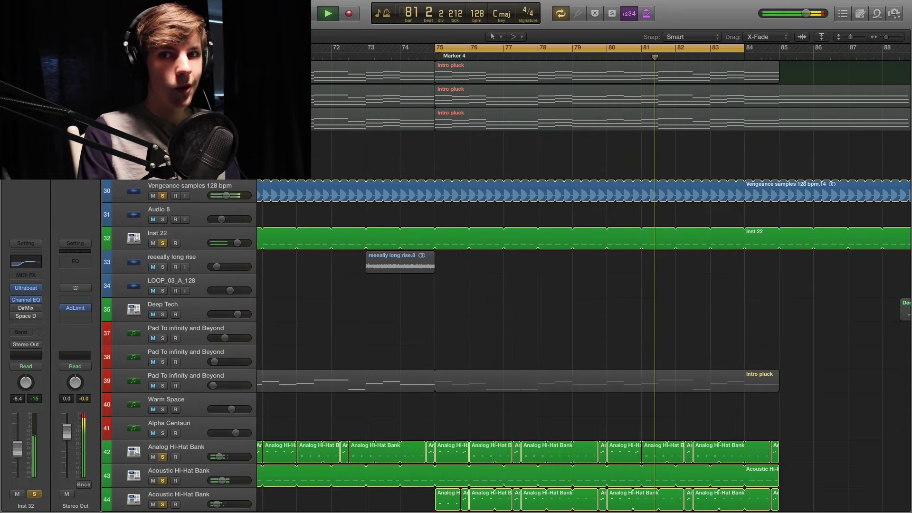
Clear all solos and restart playback from bar 75 with every track playing.
key("space")
key("ctrl+alt+super+s")
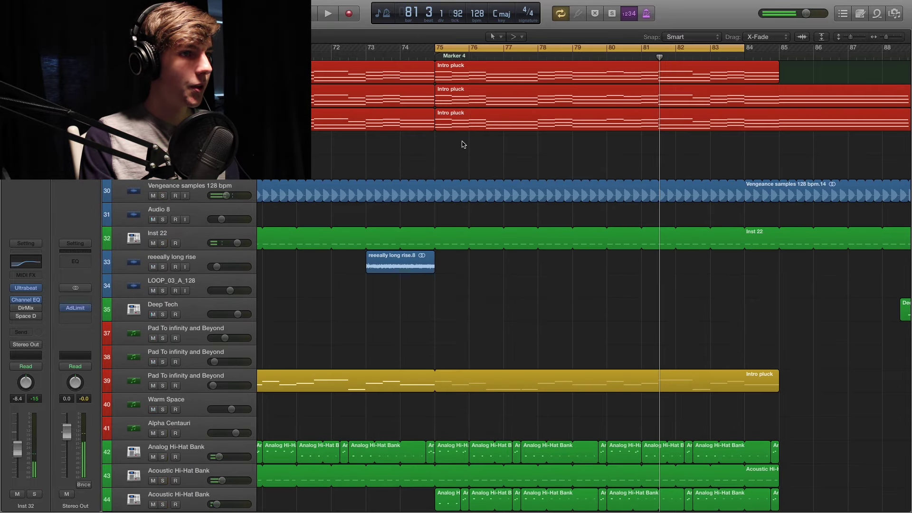
scroll(460, 142, "right", 2)
scroll(459, 141, "up", 2)
key("space")
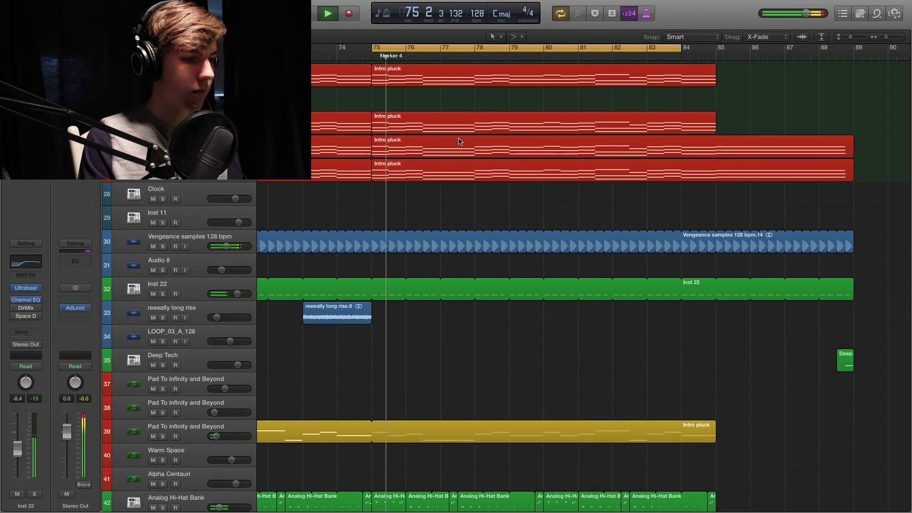
Solo Untitled track 21 and select its purple Intro pluck region.
scroll(459, 141, "up", 5)
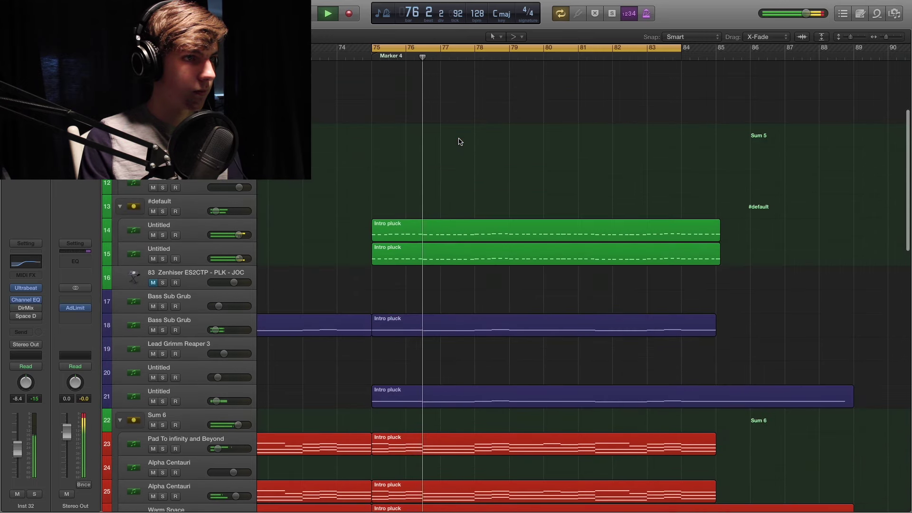
scroll(459, 141, "up", 6)
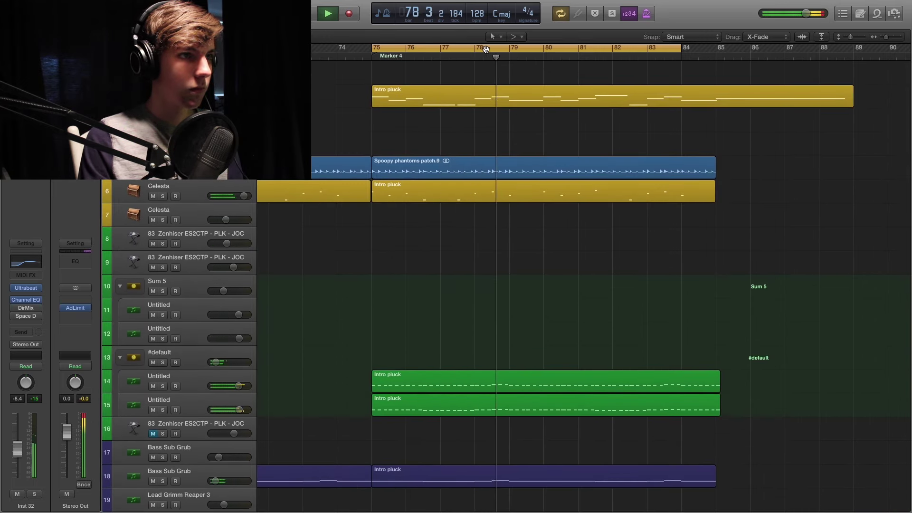
scroll(435, 144, "down", 14)
scroll(435, 145, "up", 5)
left_click(163, 100)
left_click(171, 90)
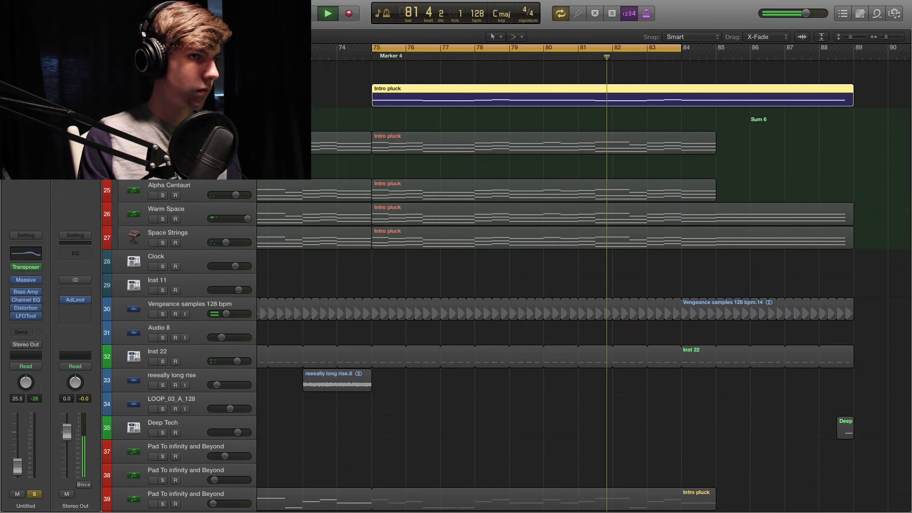
scroll(506, 283, "up", 3)
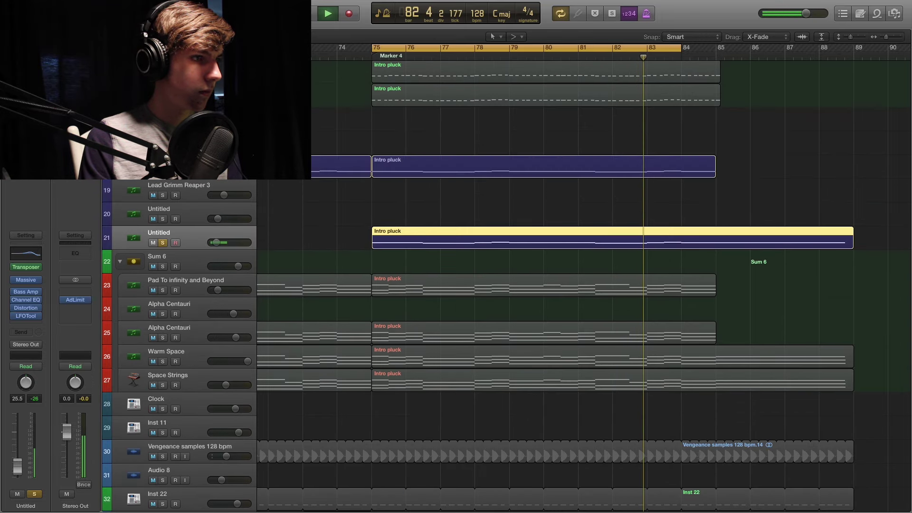
Stop at bar 83, turn solo off, deselect the Intro pluck region and browse the arrangement.
key("space")
key("ctrl+s")
left_click(409, 204)
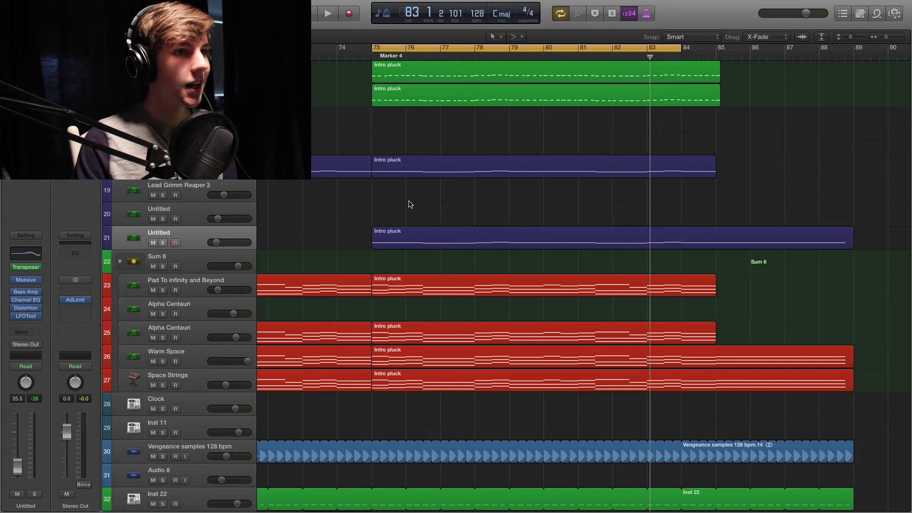
scroll(478, 203, "down", 10)
scroll(478, 203, "right", 3)
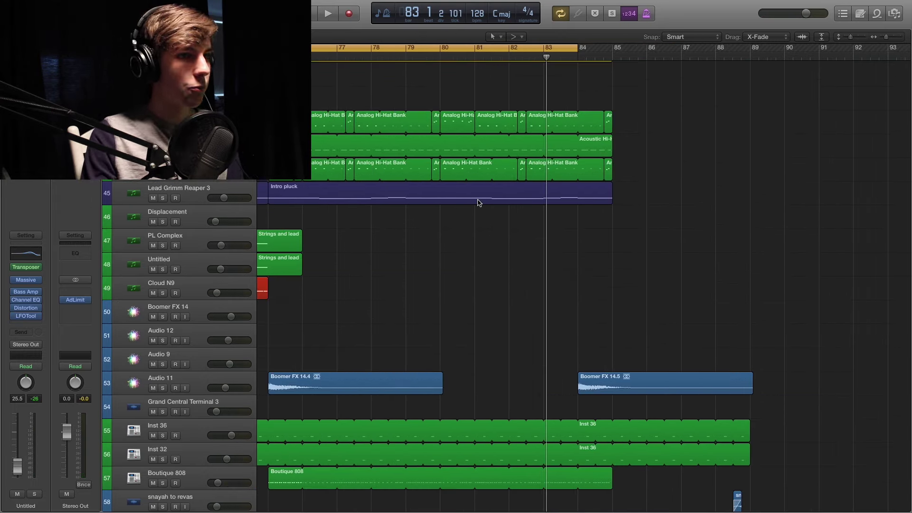
scroll(478, 203, "left", 2)
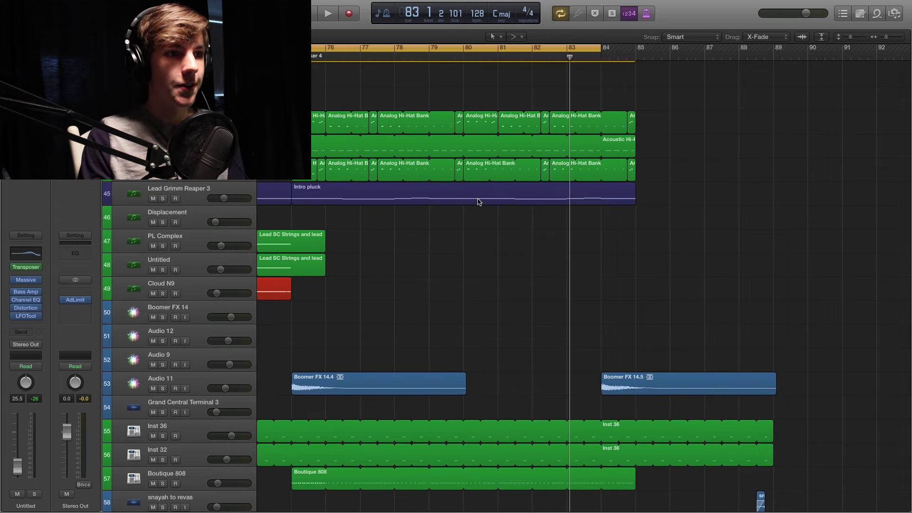
scroll(479, 198, "left", 4)
scroll(475, 185, "up", 10)
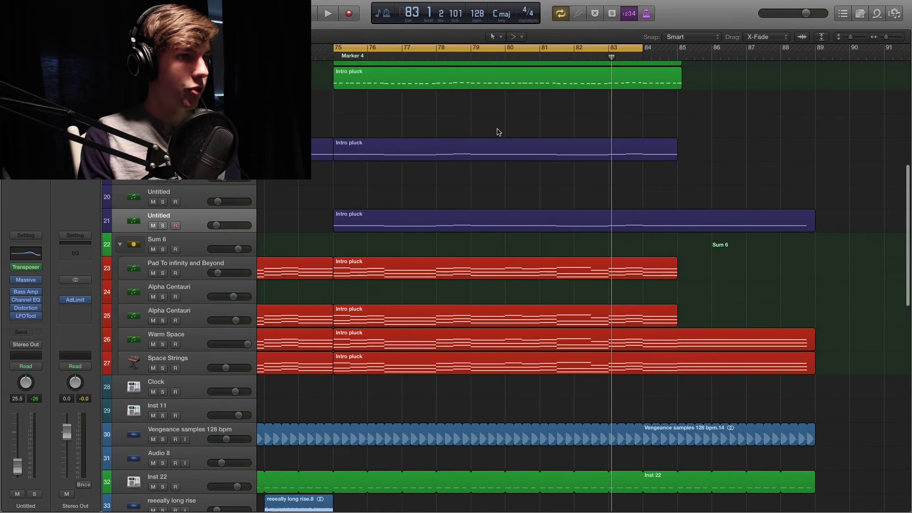